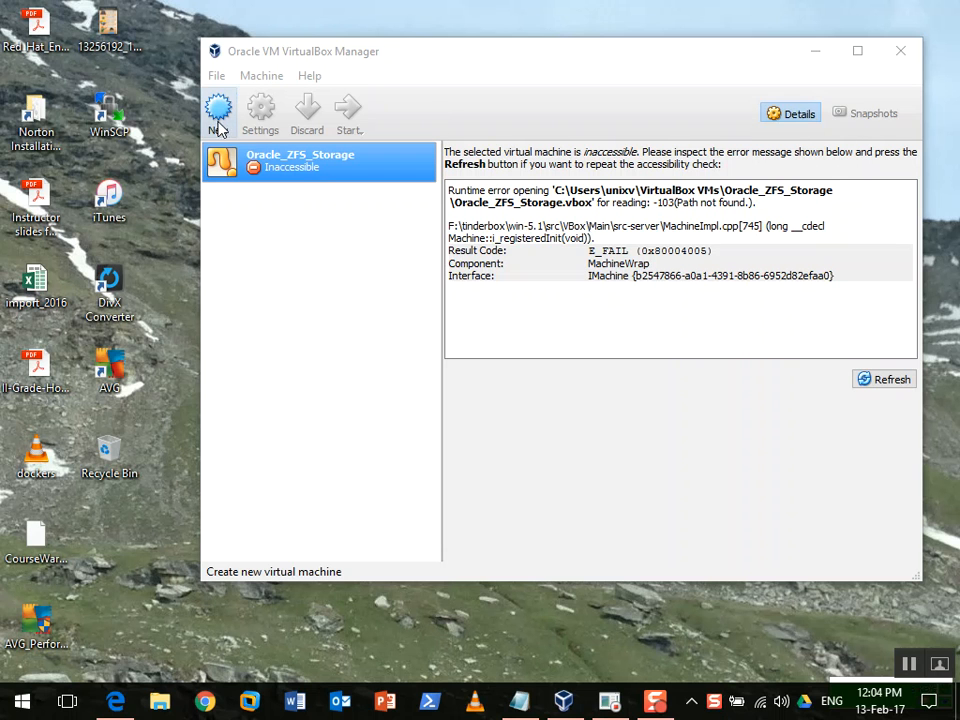
Start a new virtual machine named 'Redhat', typed as Linux, Red Hat (64-bit)
left_click(219, 110)
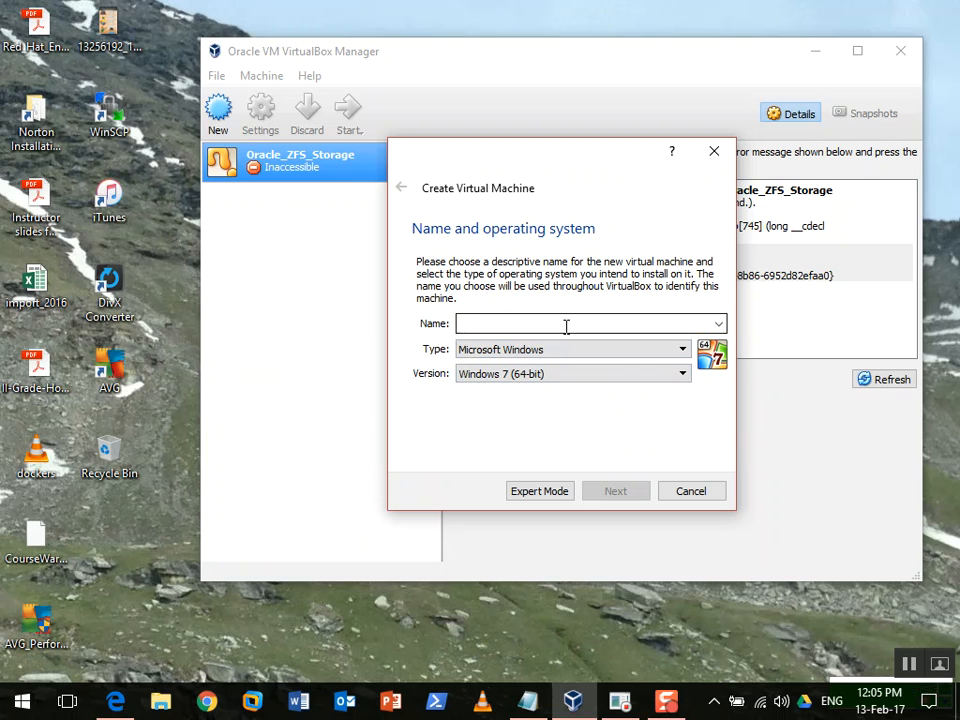
type("Redhat")
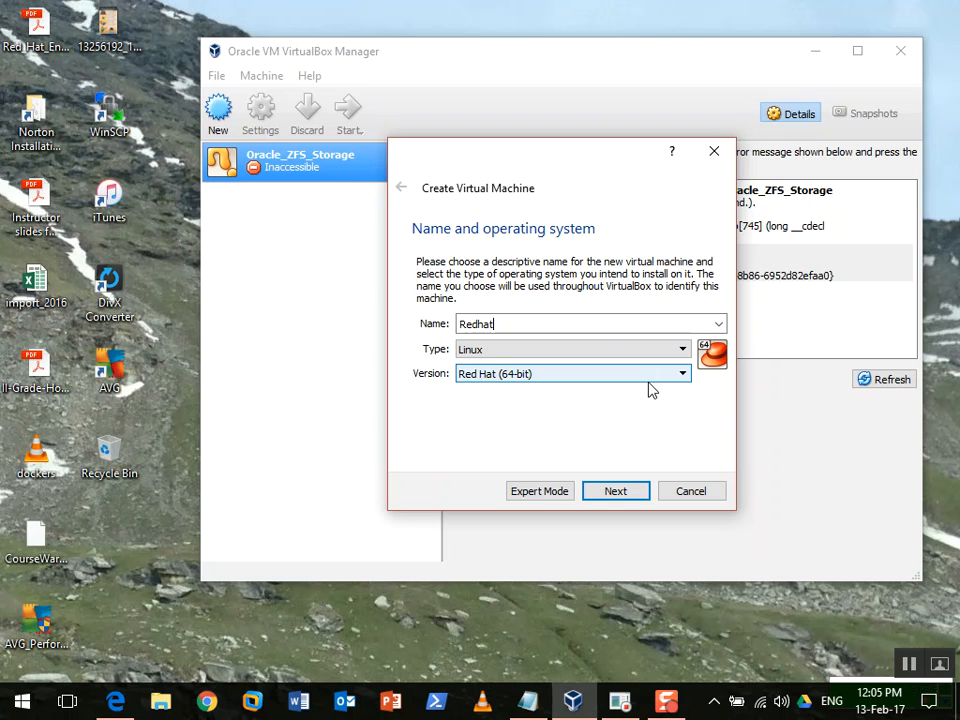
Advance past the name step and keep the 1024 MB memory size
left_click(634, 499)
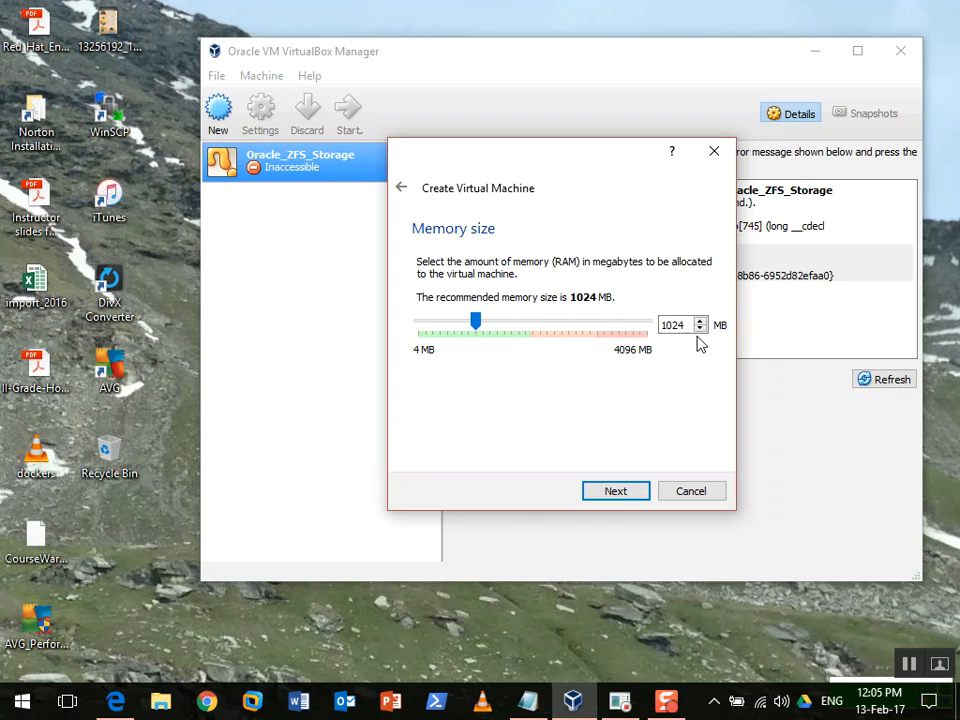
left_click(614, 492)
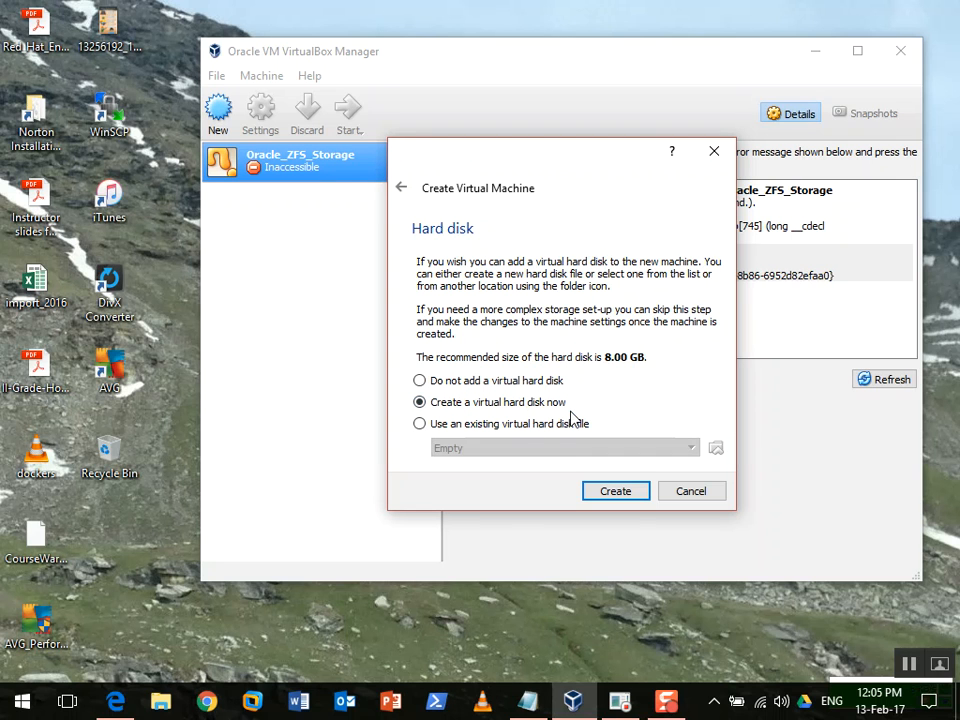
Choose to create a new virtual hard disk and keep the VDI file type
left_click(635, 493)
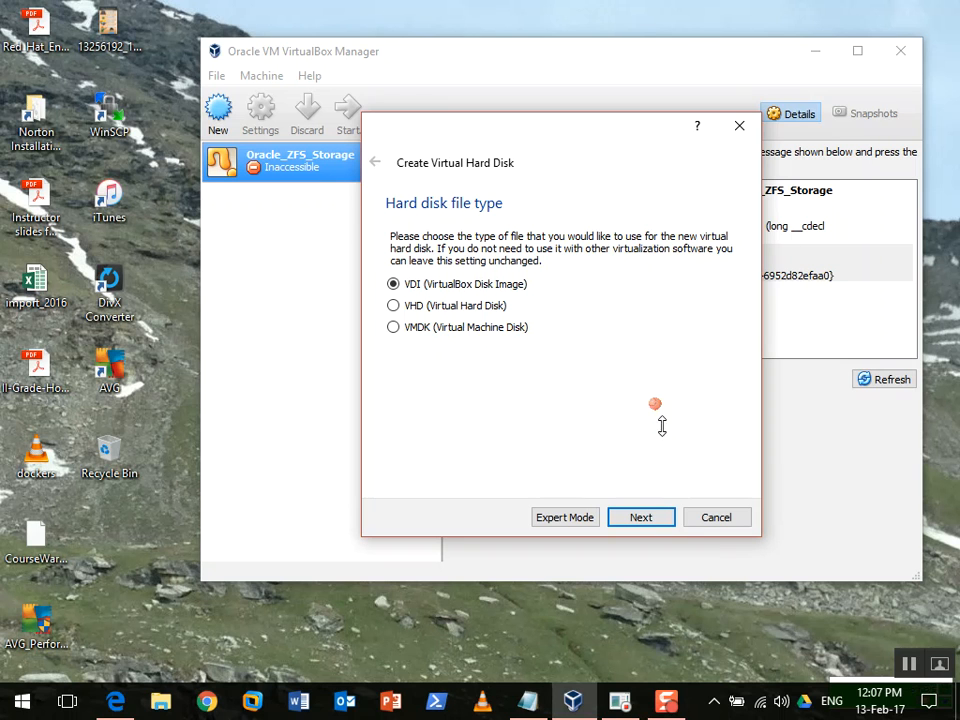
left_click(653, 516)
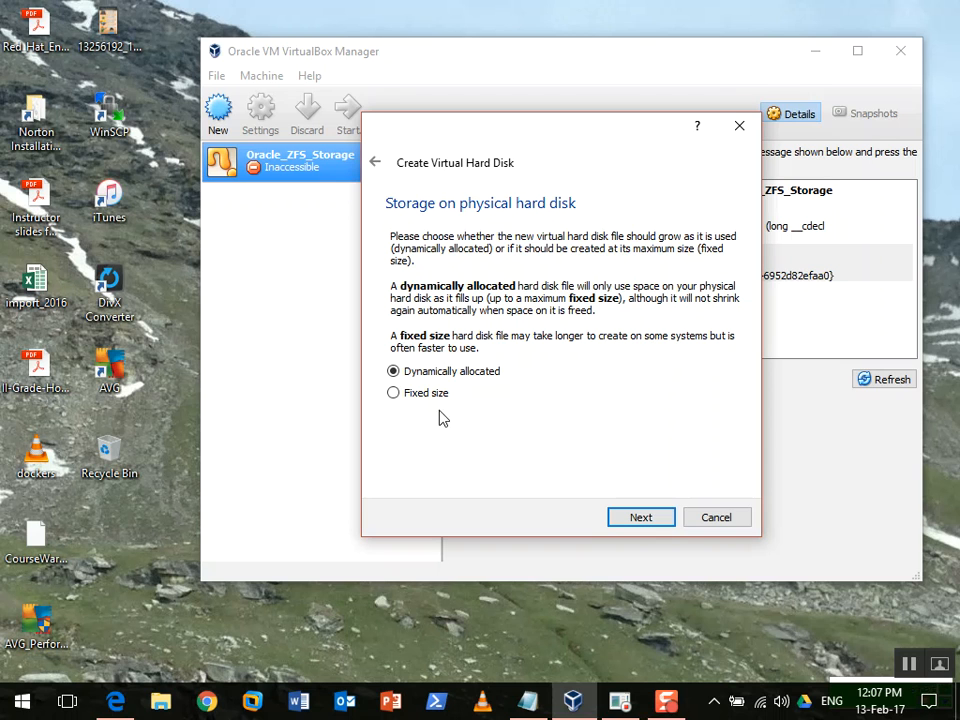
Keep dynamic allocation and save the disk as Redhat.vdi in G:\Virtual Machines
left_click(658, 521)
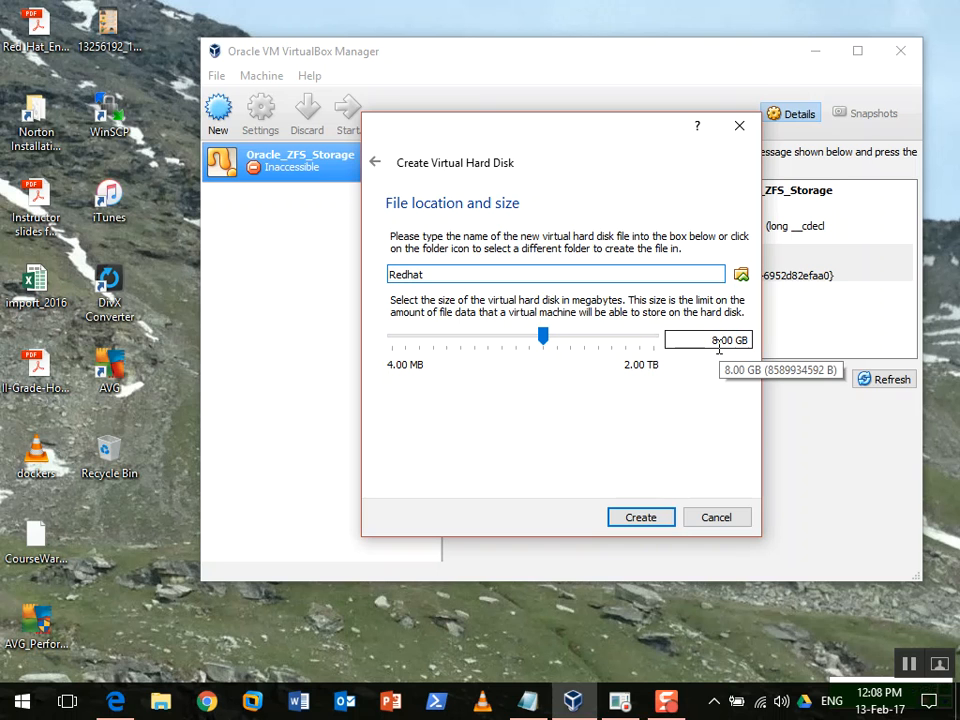
left_click(741, 275)
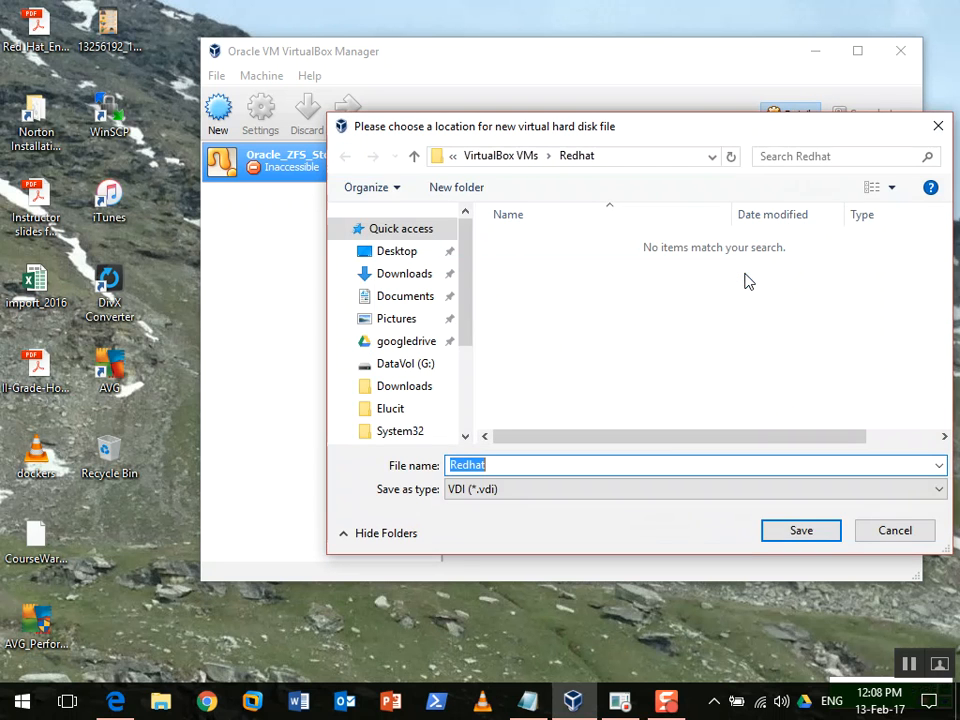
left_click_drag(467, 279, 469, 325)
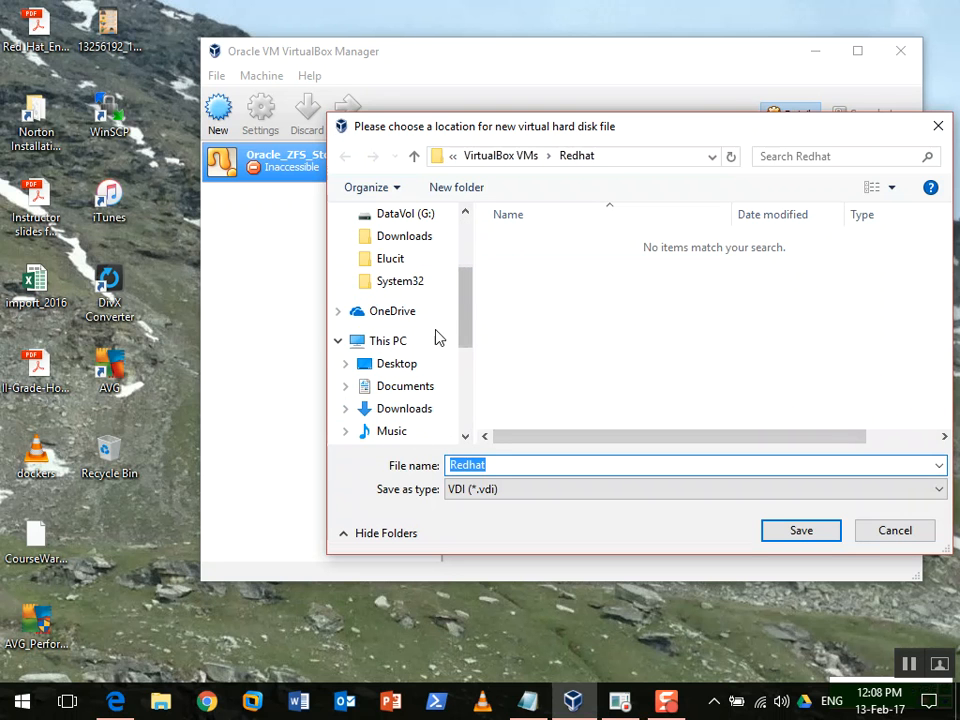
left_click(385, 342)
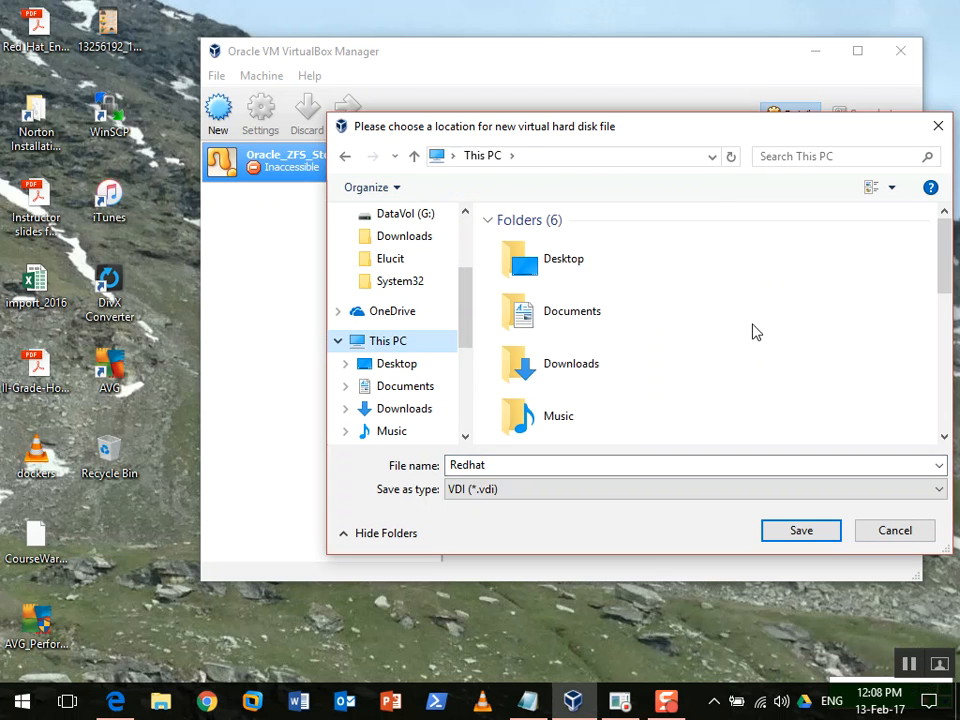
left_click_drag(939, 270, 940, 428)
double_click(604, 325)
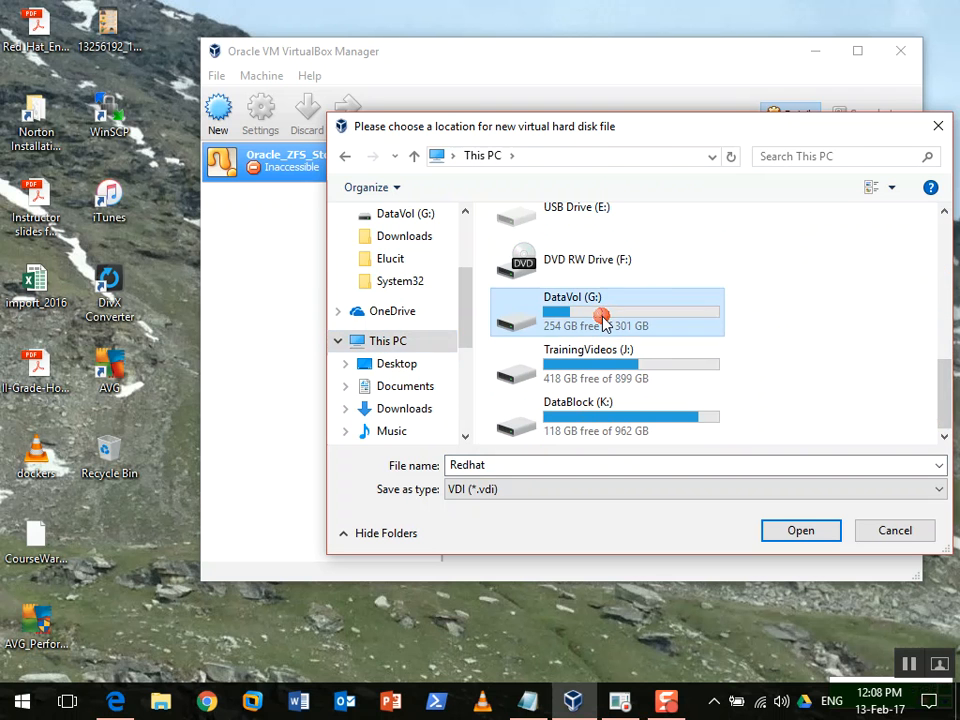
double_click(598, 379)
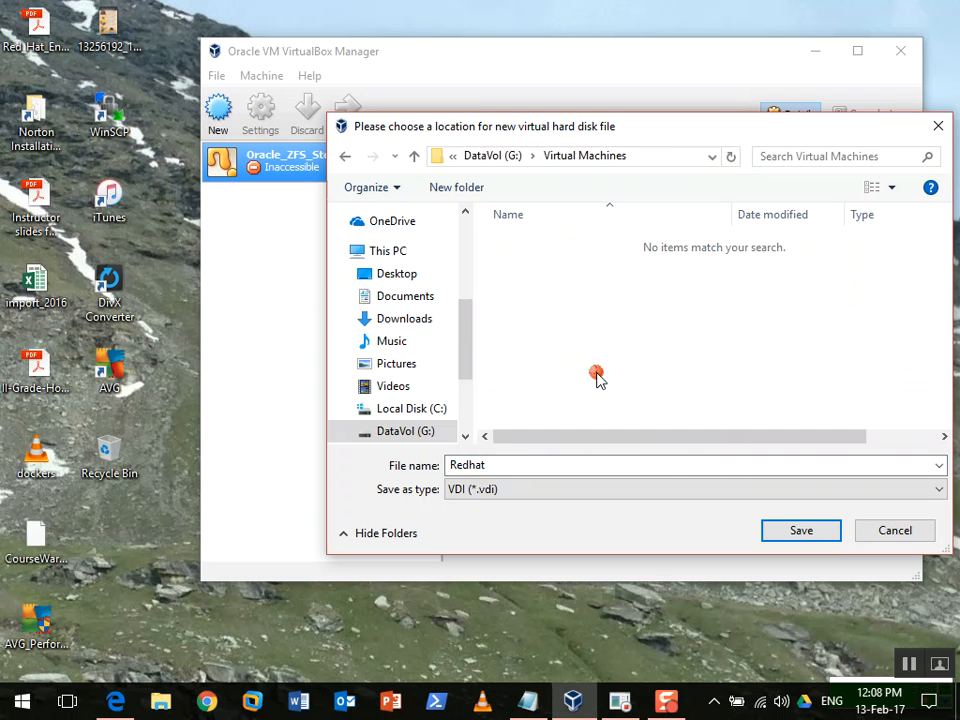
left_click(812, 536)
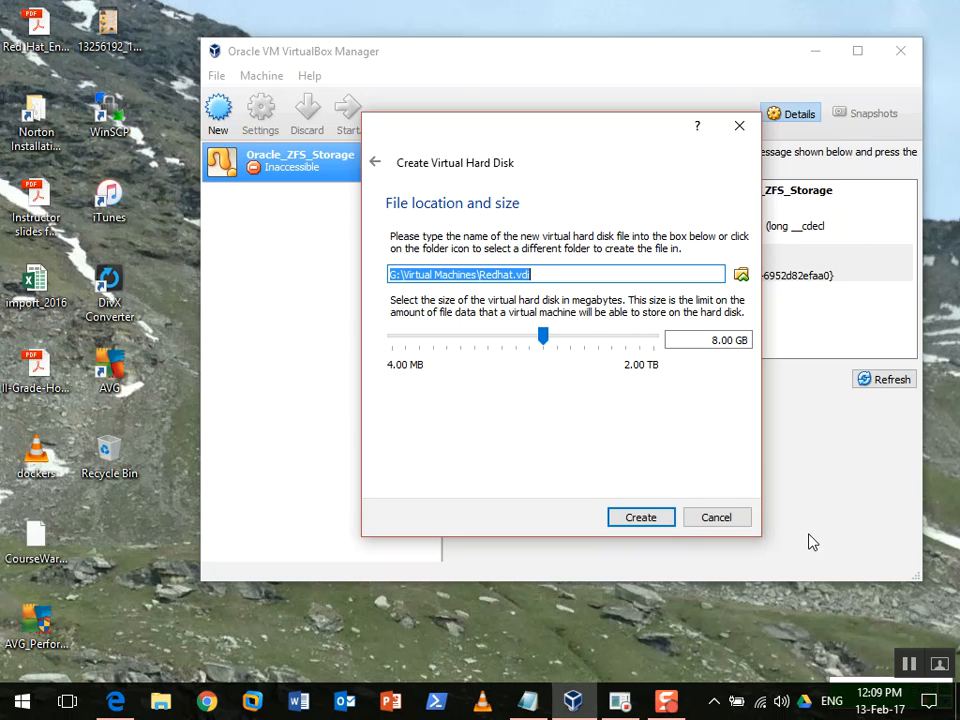
Change the disk size from 8.00 GB to 80 GB
left_click(722, 339)
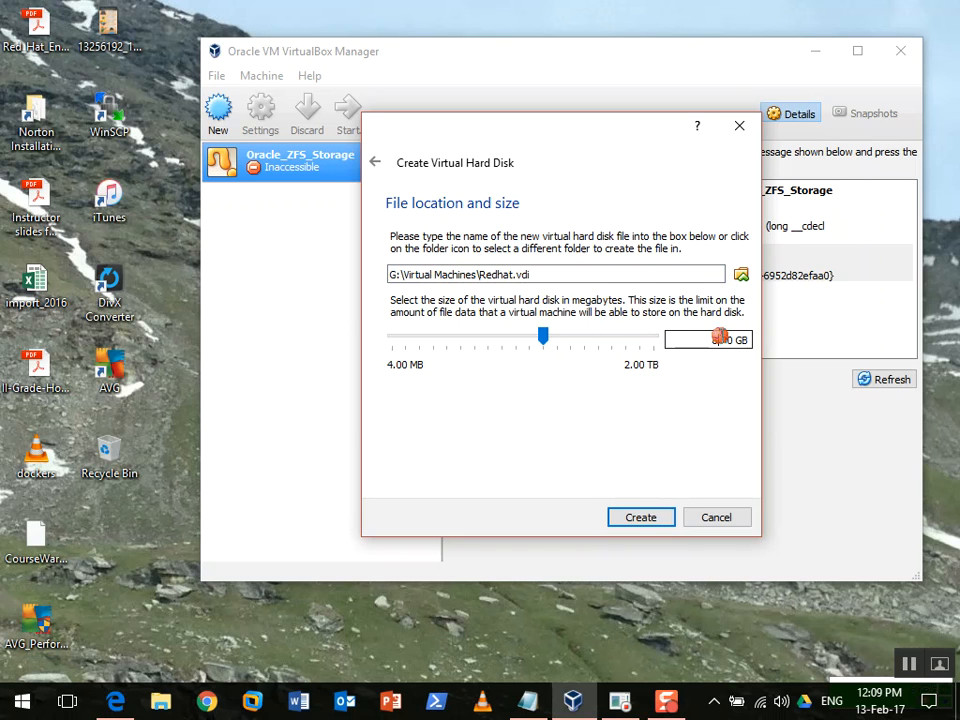
key("Delete")
key("BackSpace")
type("1")
key("BackSpace")
type("8")
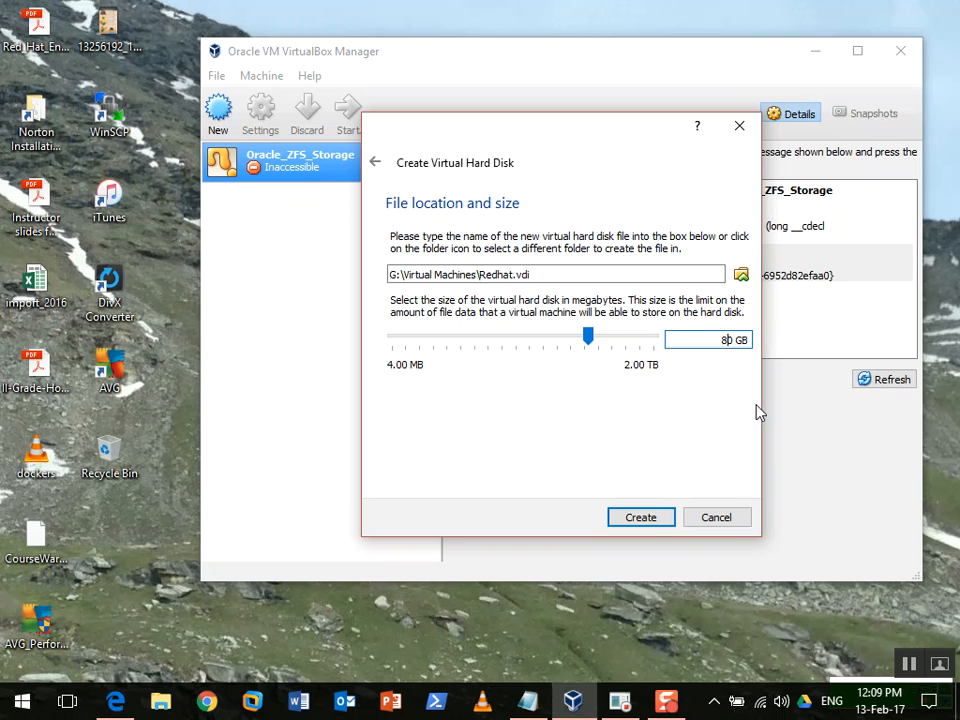
Create the Redhat VM with its 80 GB disk and bring up its Settings
left_click(647, 522)
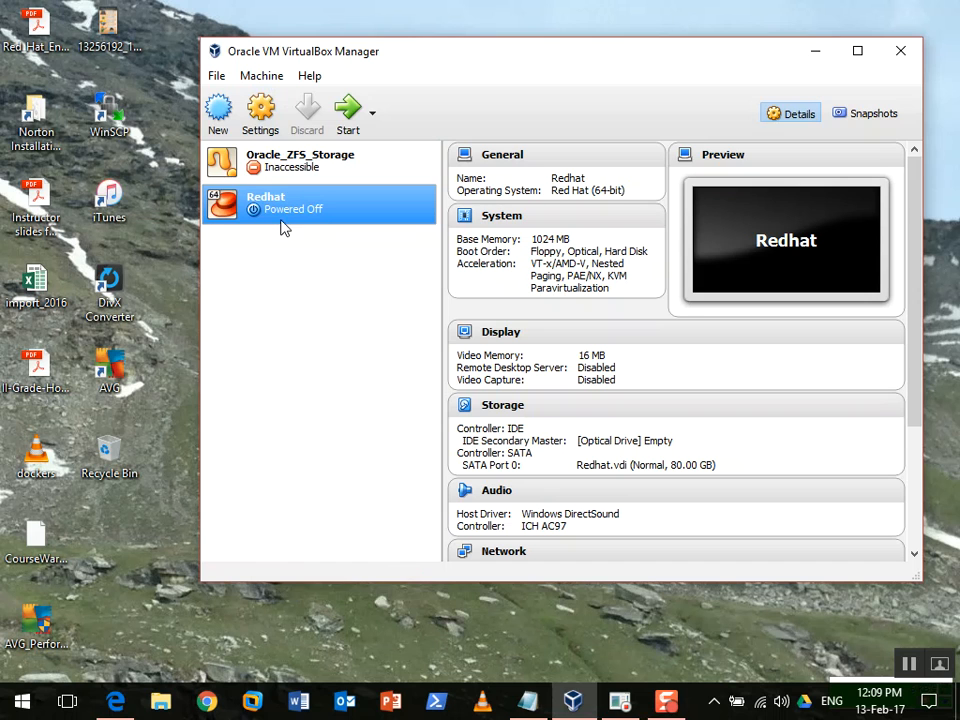
left_click(264, 128)
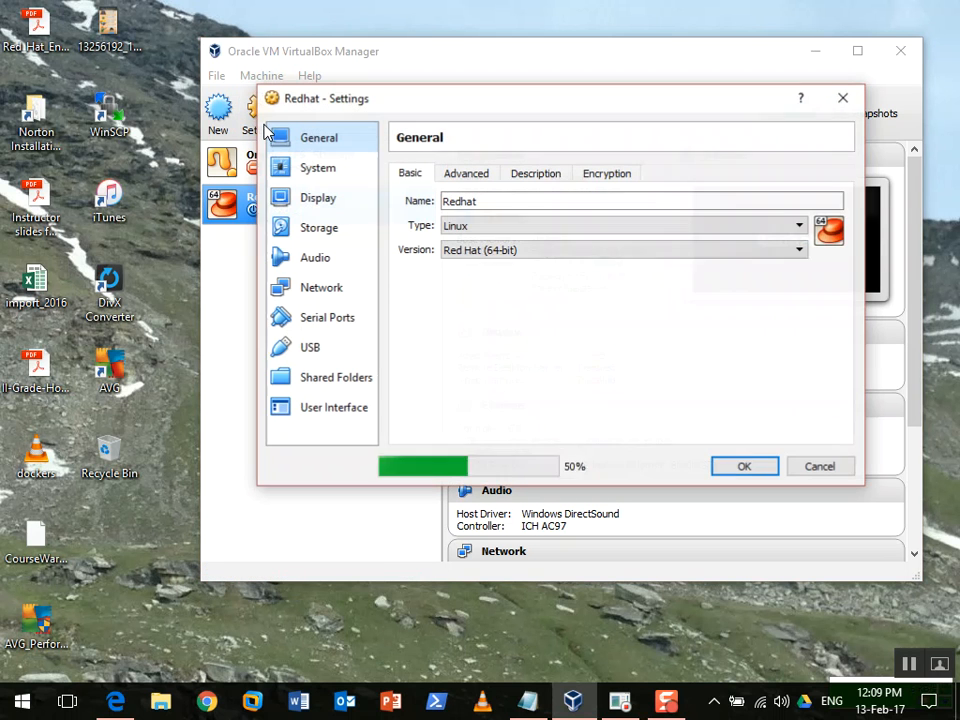
In Redhat's Storage settings, select the empty IDE optical drive and browse for a disc image
left_click(836, 467)
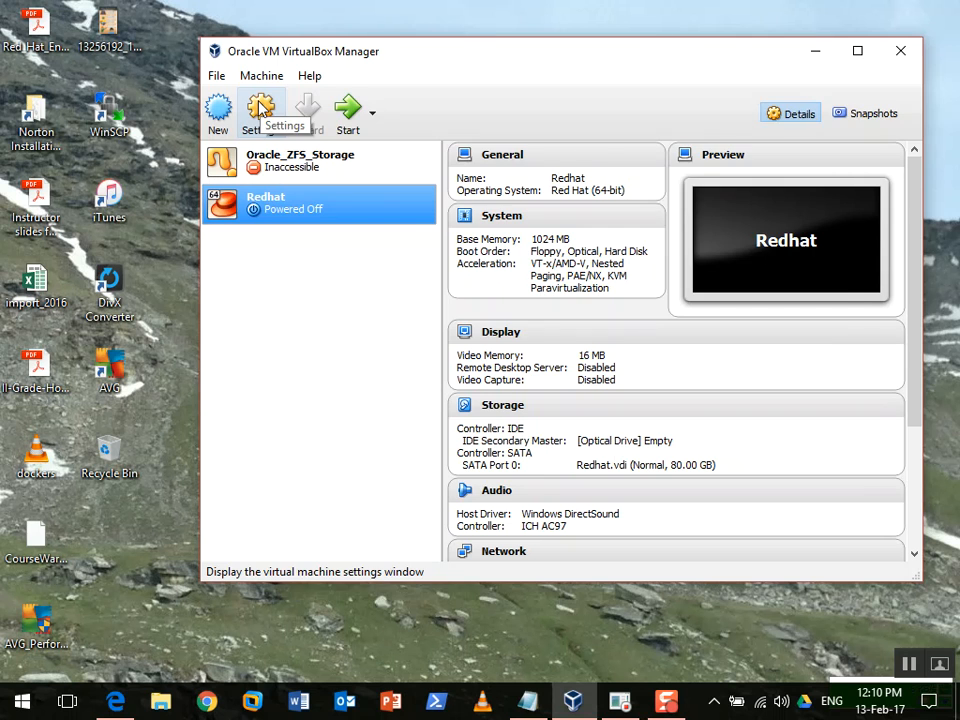
left_click(260, 108)
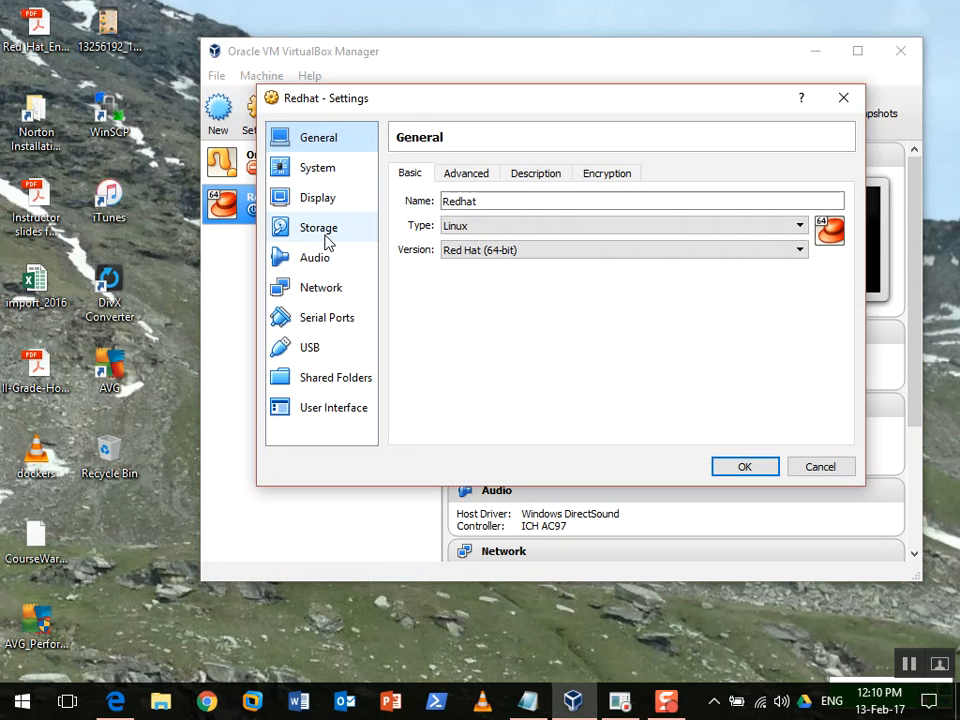
left_click(318, 228)
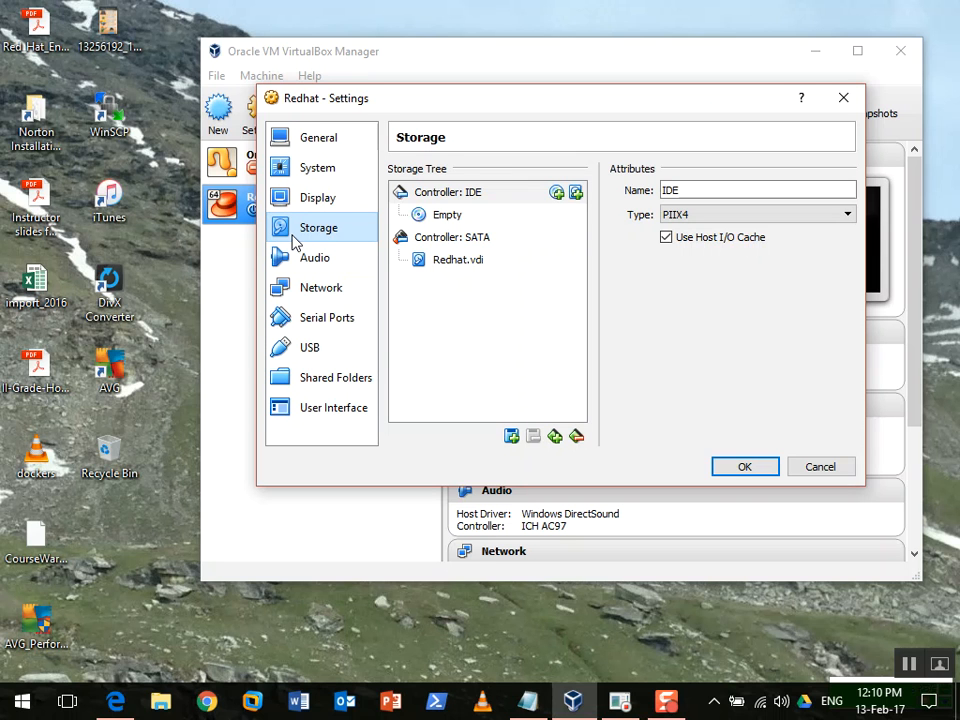
left_click(465, 222)
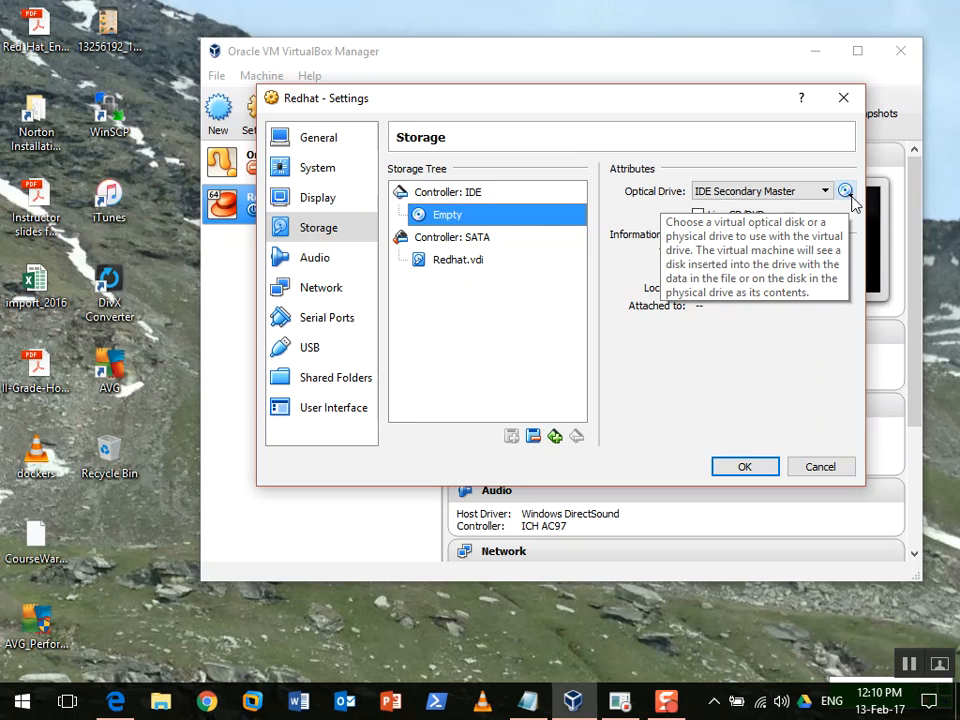
left_click(848, 195)
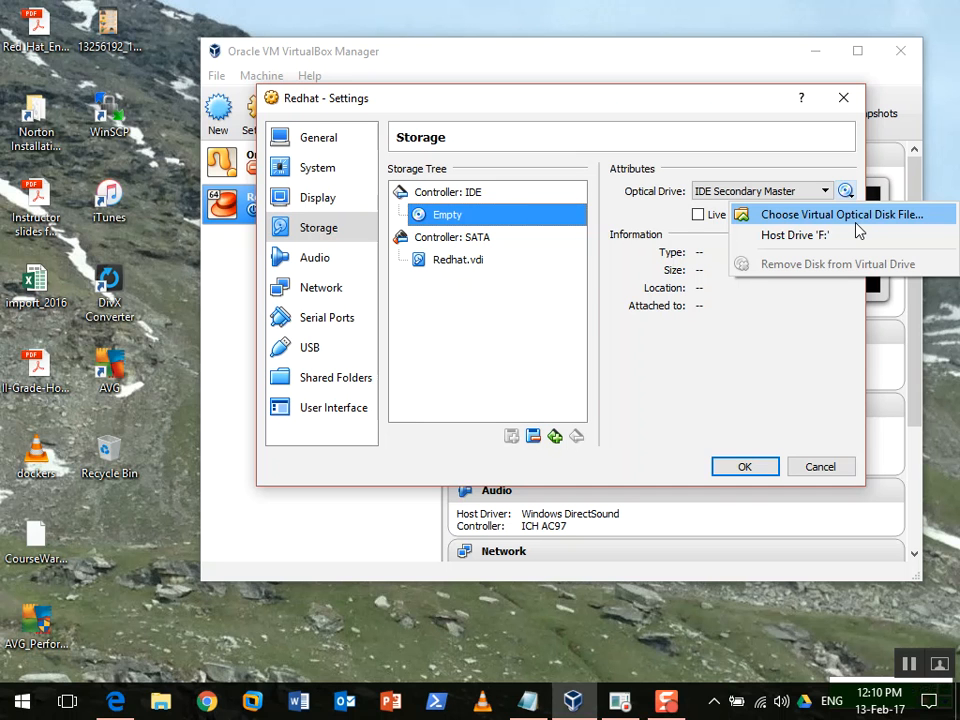
left_click(856, 222)
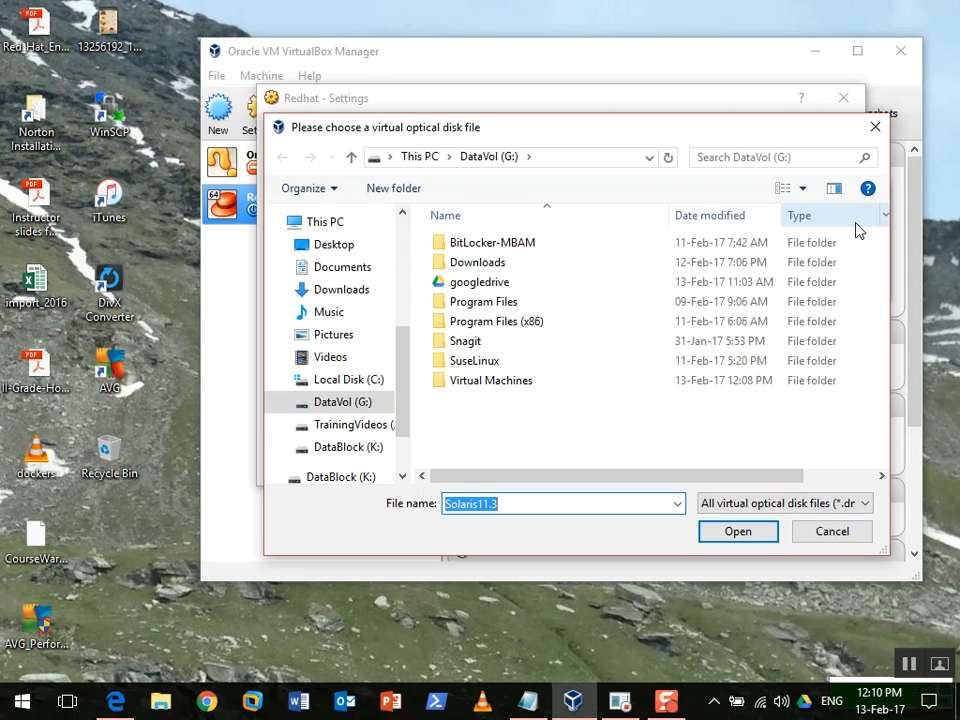
Load rhel-server-7.0-x86_64-dvd from K:\trngData, then cancel Settings, discarding the change
left_click(364, 447)
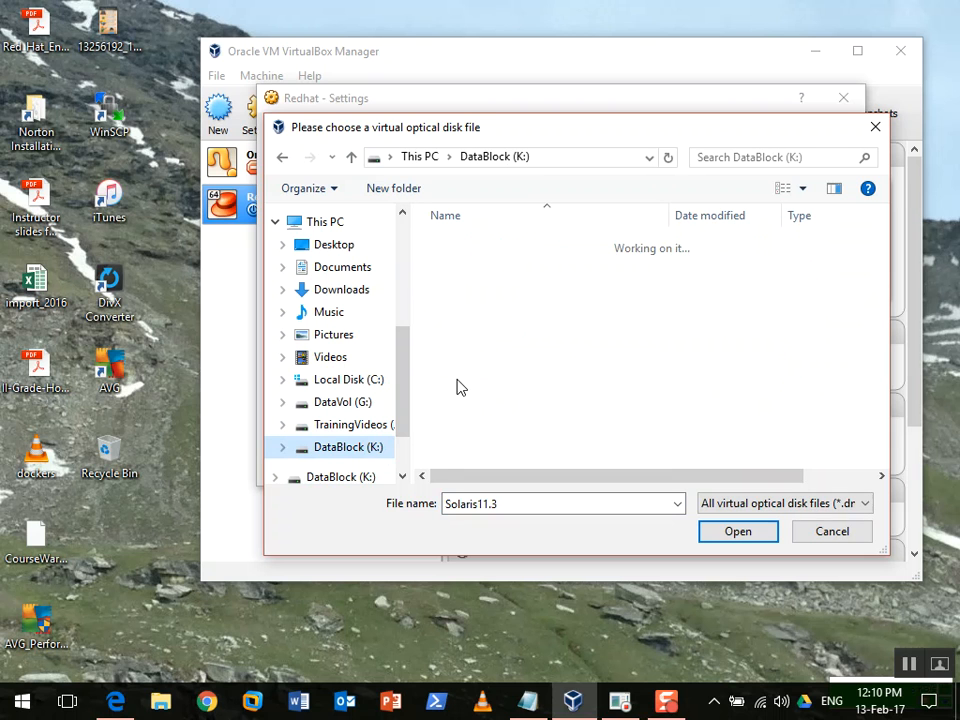
left_click(336, 450)
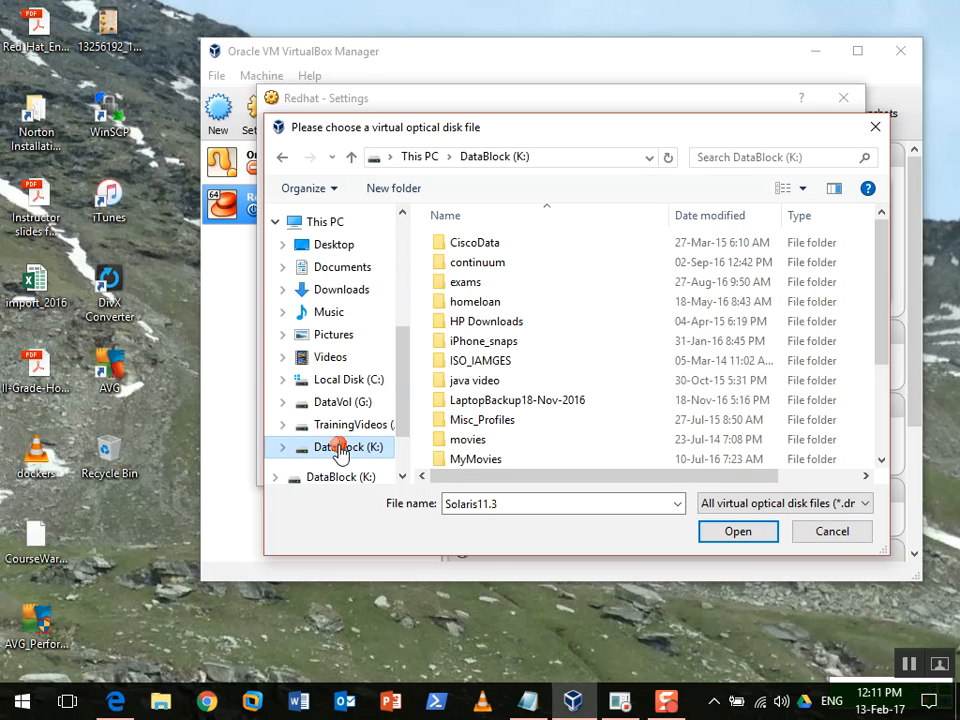
left_click(469, 441)
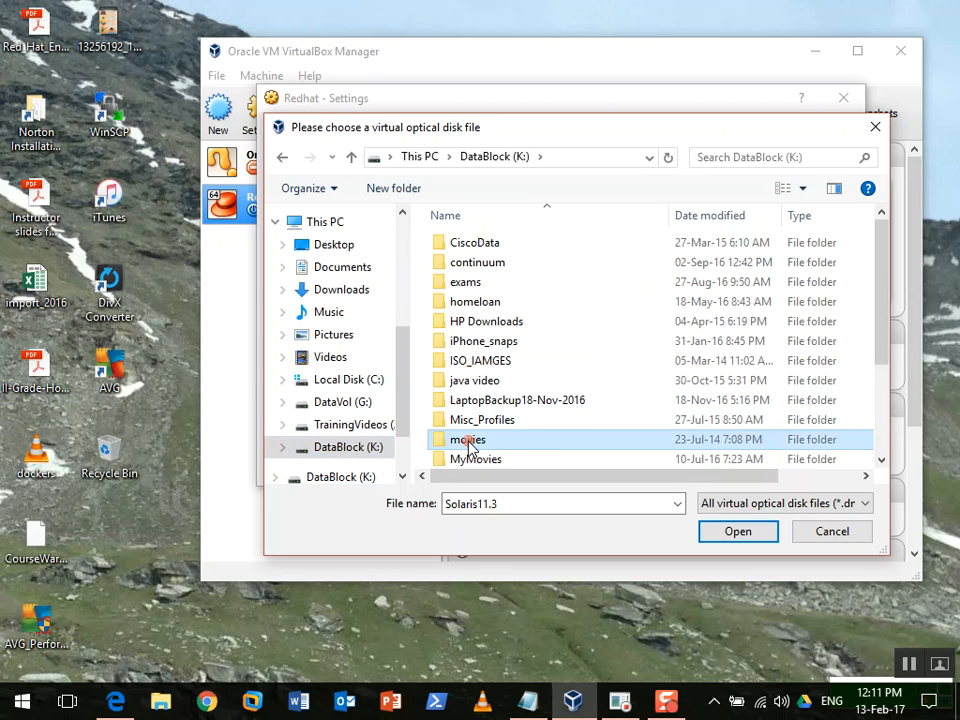
key("t")
double_click(455, 377)
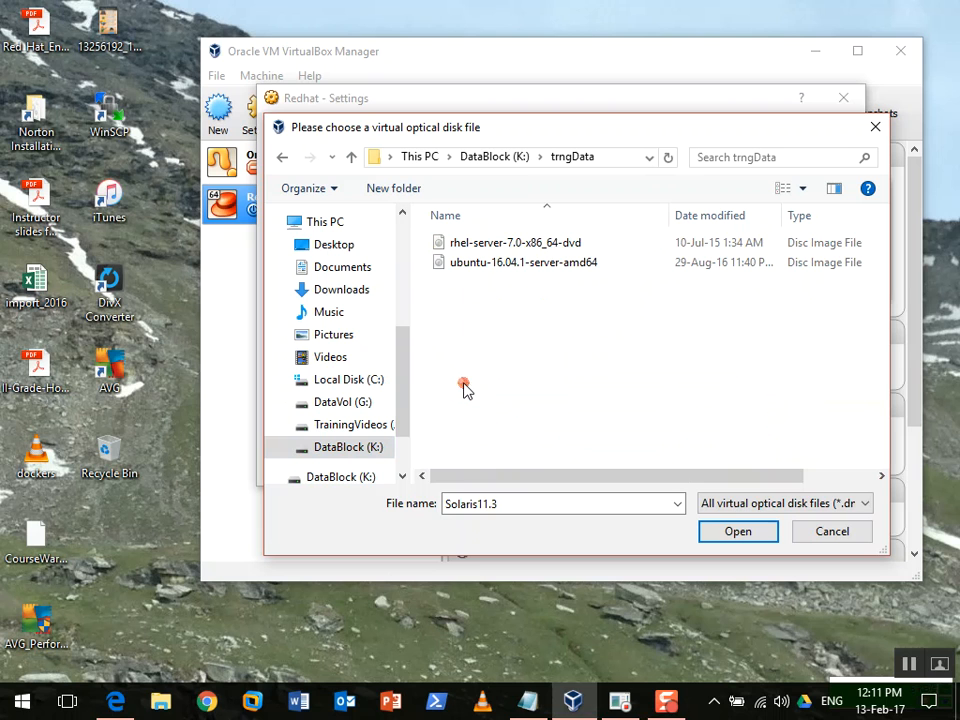
left_click(588, 246)
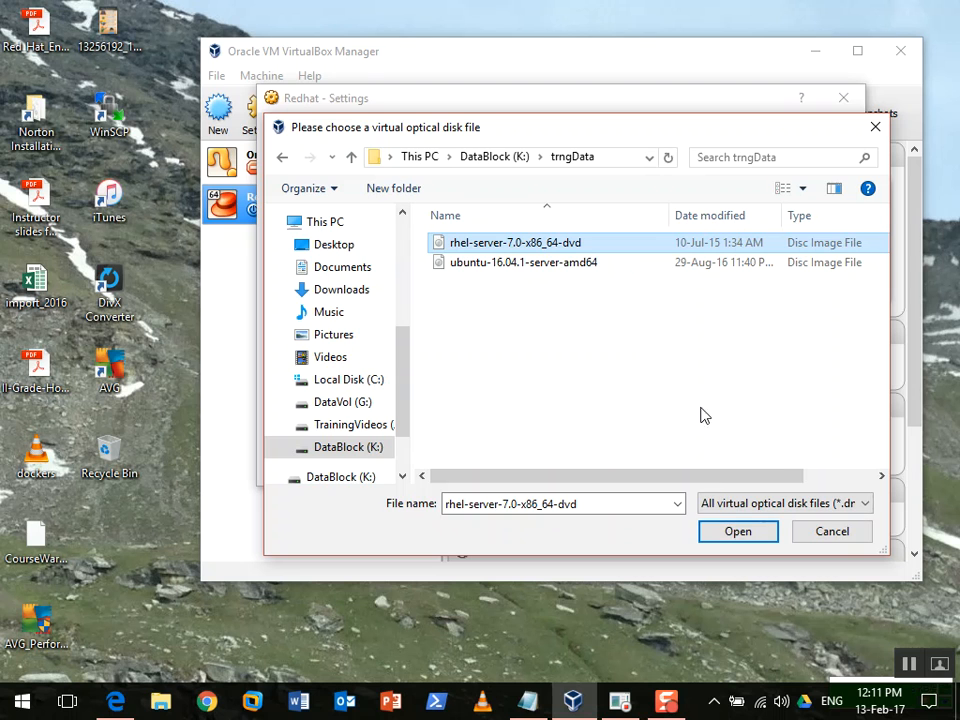
left_click(740, 537)
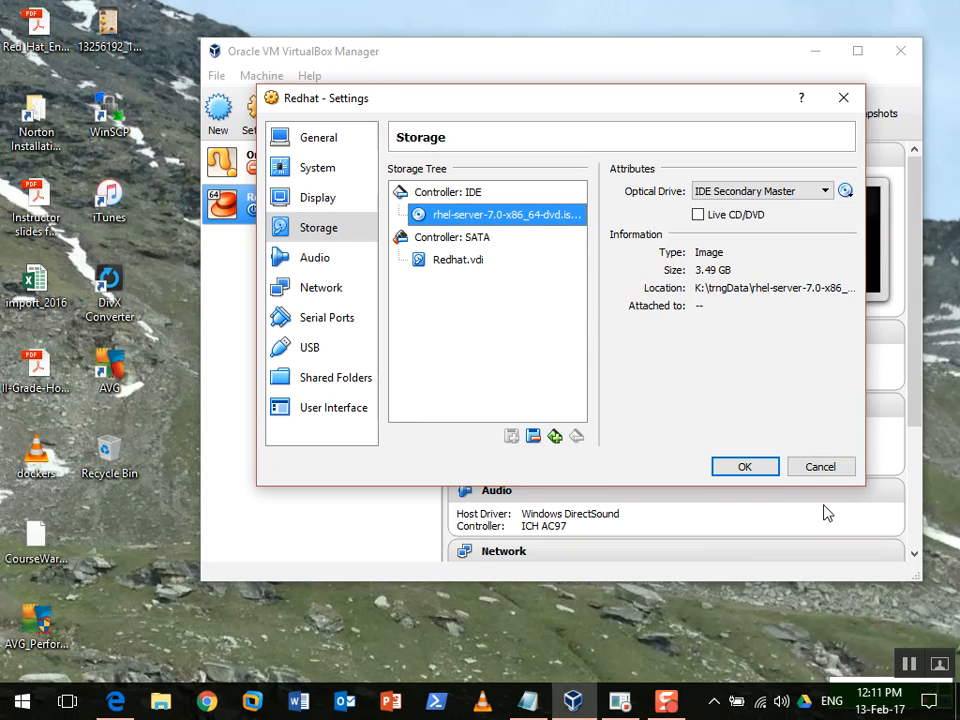
left_click(820, 468)
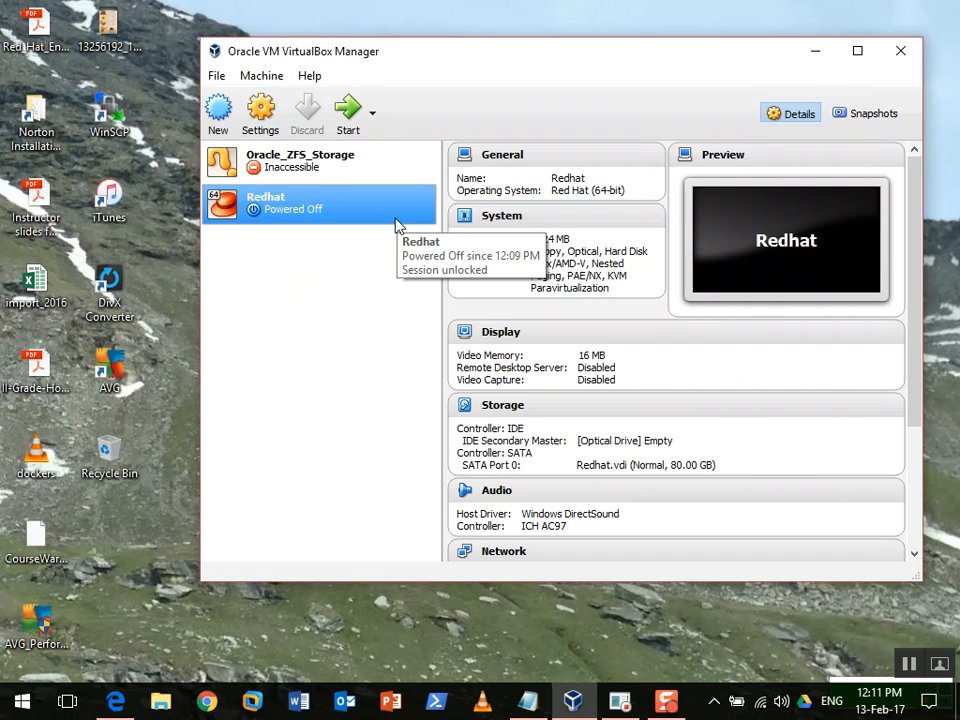
Insert rhel-server-7.0-x86_64-dvd.iso into Redhat's IDE optical drive and save the settings
left_click(276, 112)
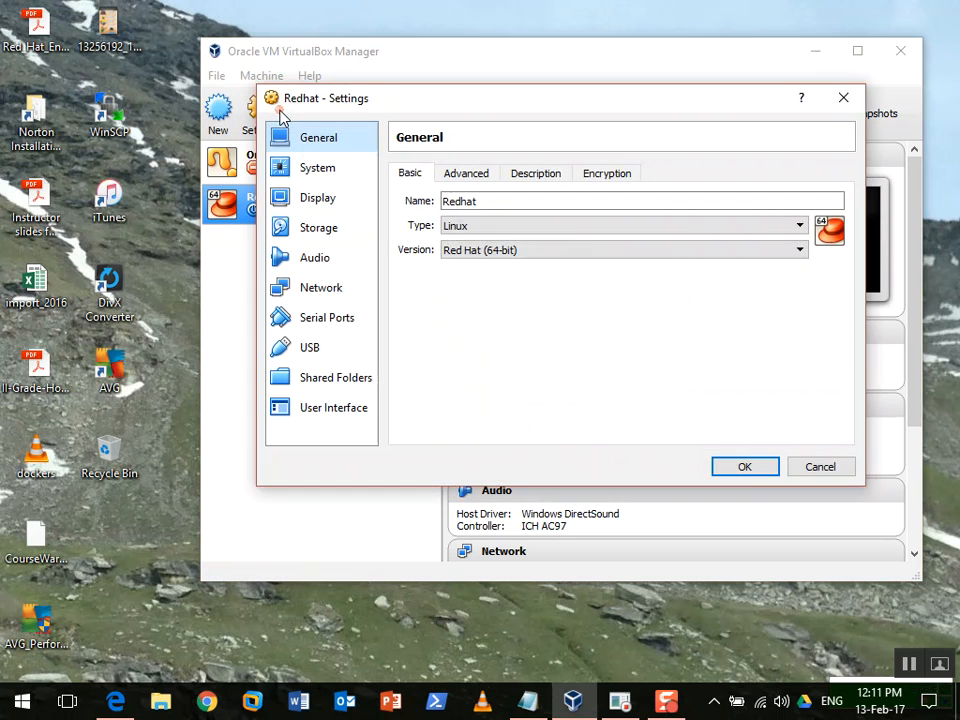
left_click(336, 230)
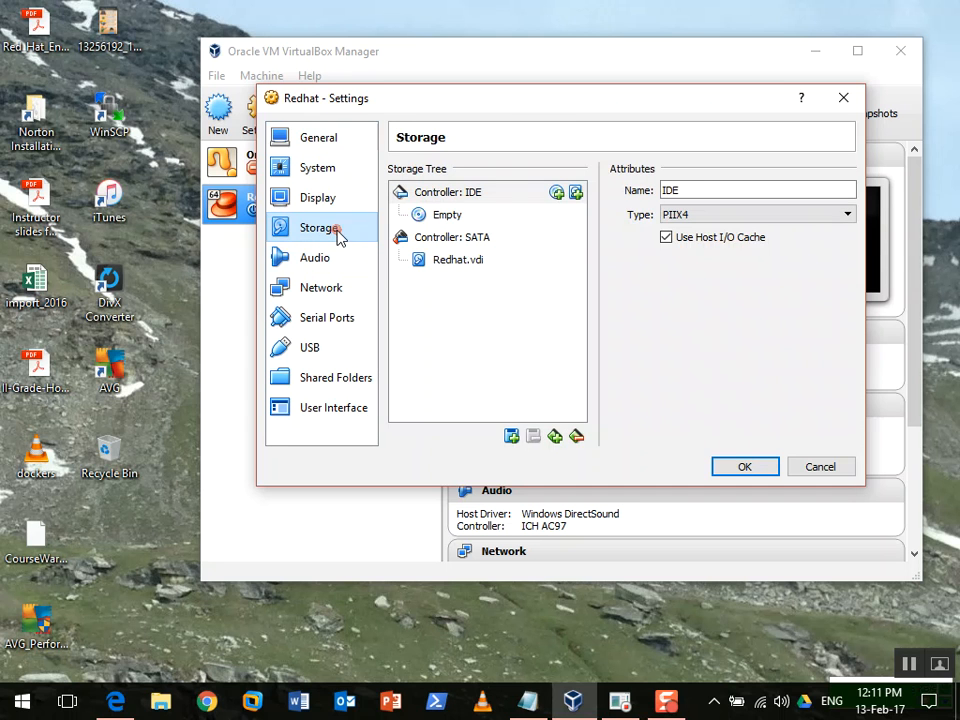
left_click(450, 217)
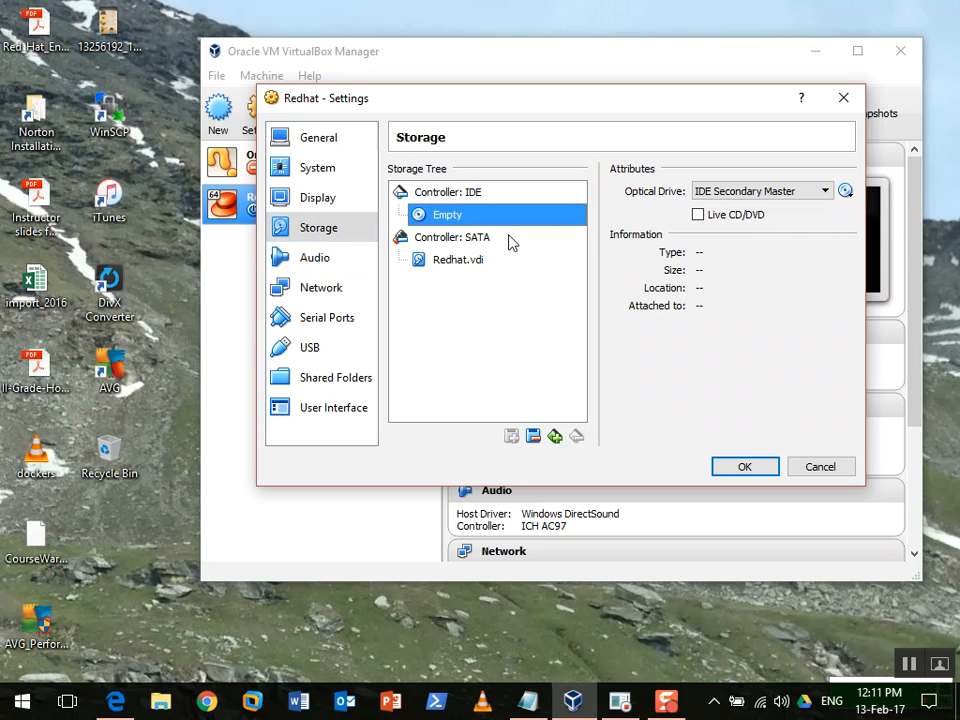
left_click(845, 192)
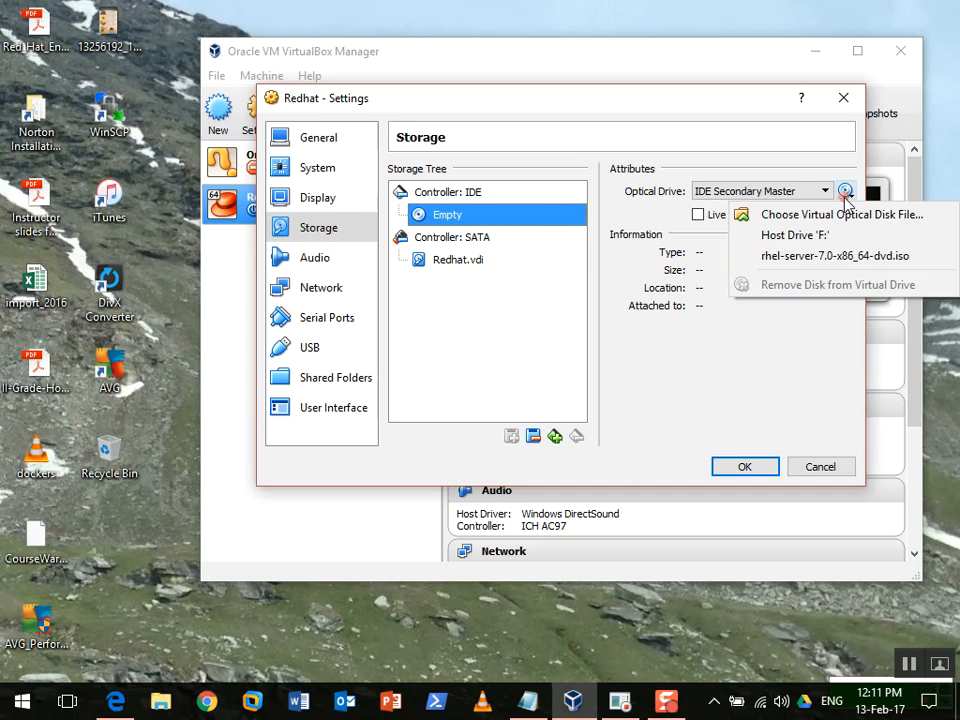
left_click(820, 217)
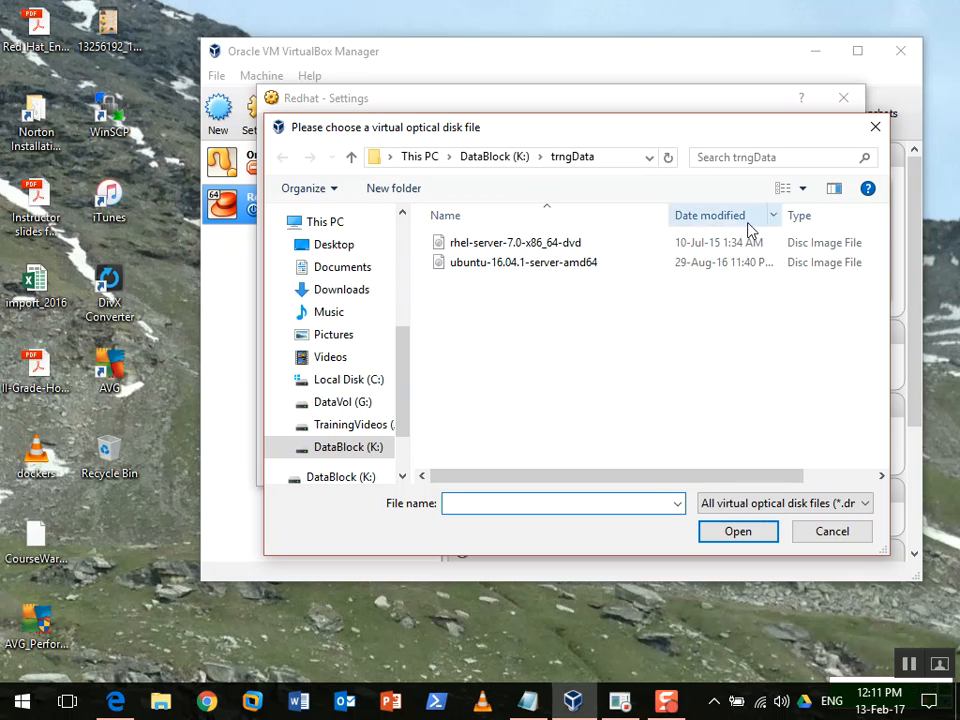
left_click(532, 243)
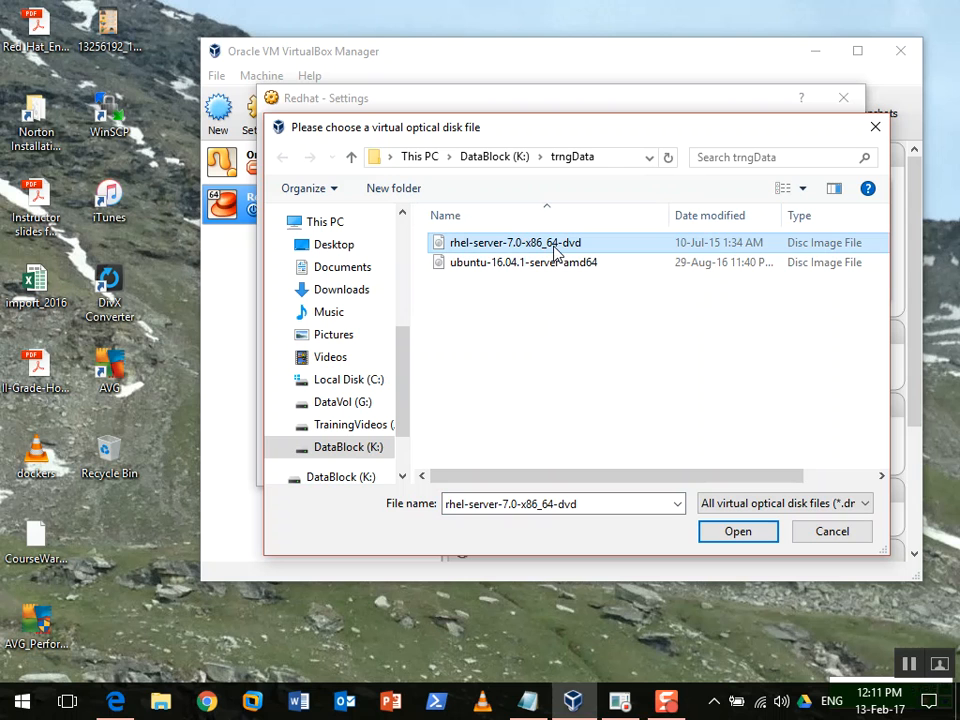
left_click(739, 535)
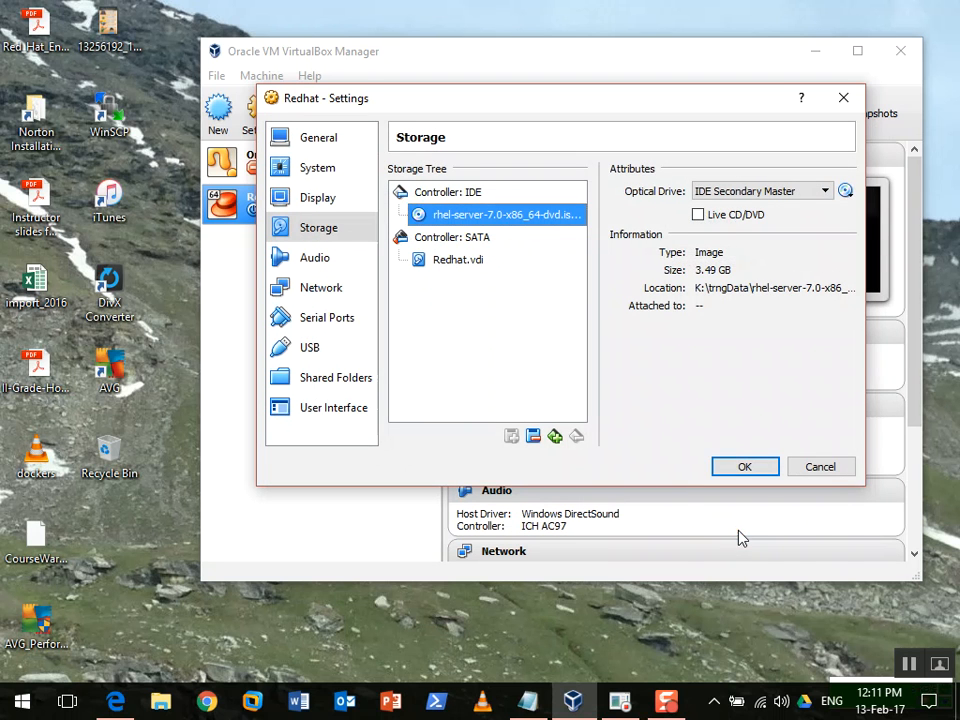
left_click(742, 468)
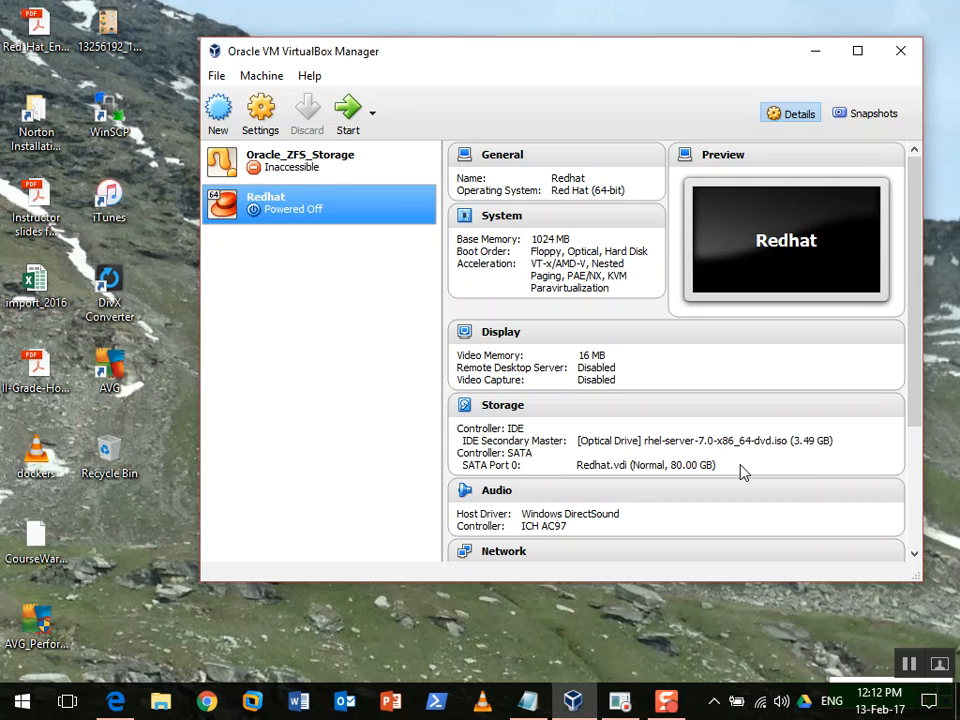
Start the Redhat VM and dismiss the keyboard auto-capture notice
left_click(349, 131)
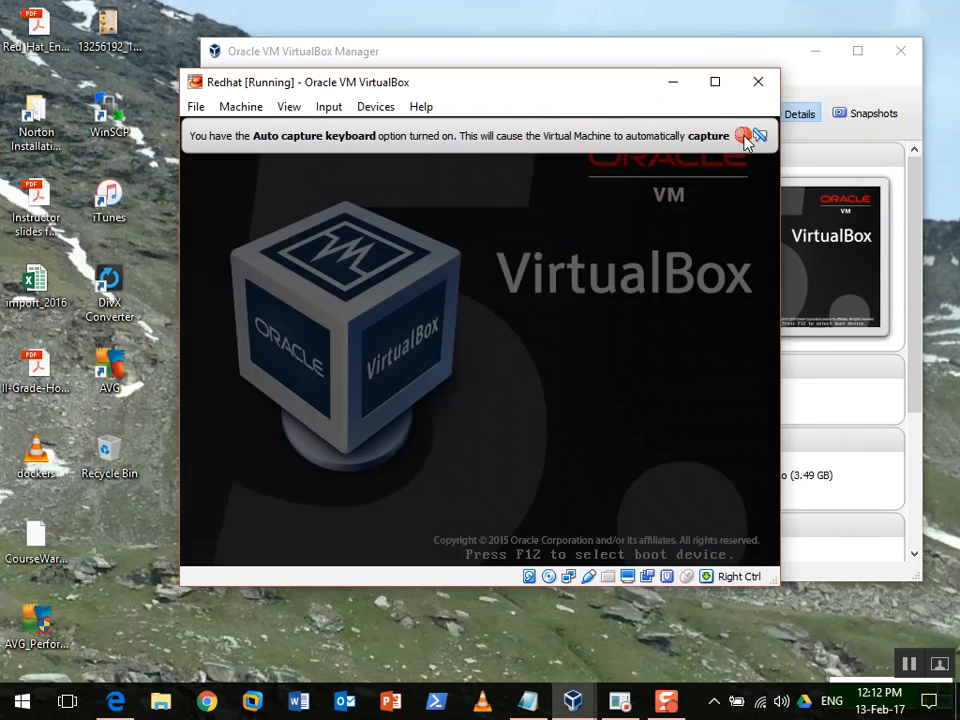
mouse_move(744, 140)
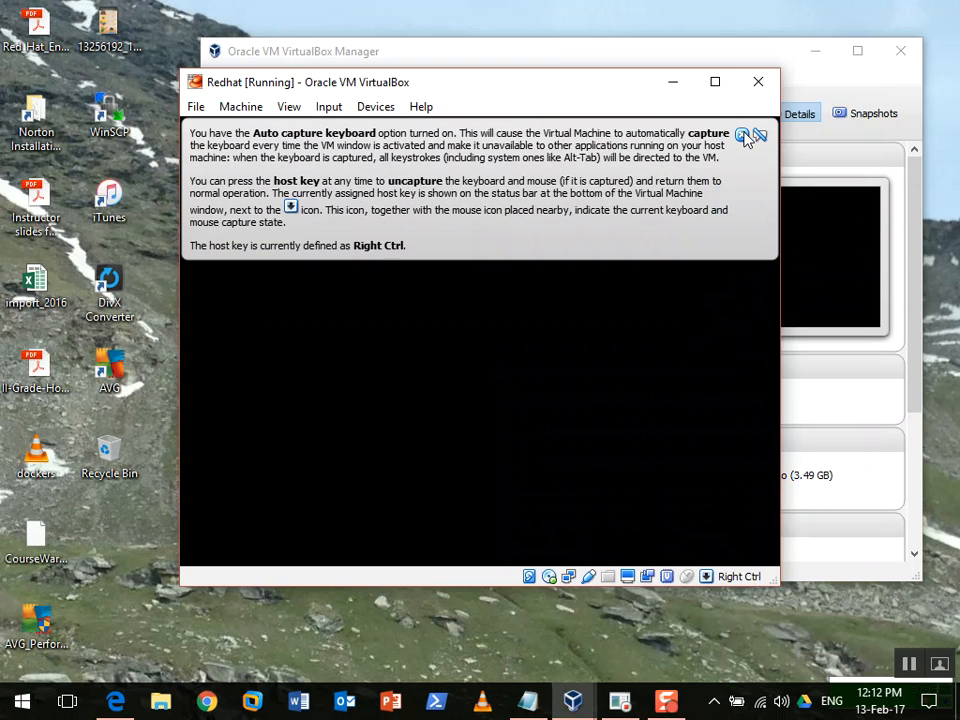
left_click(744, 137)
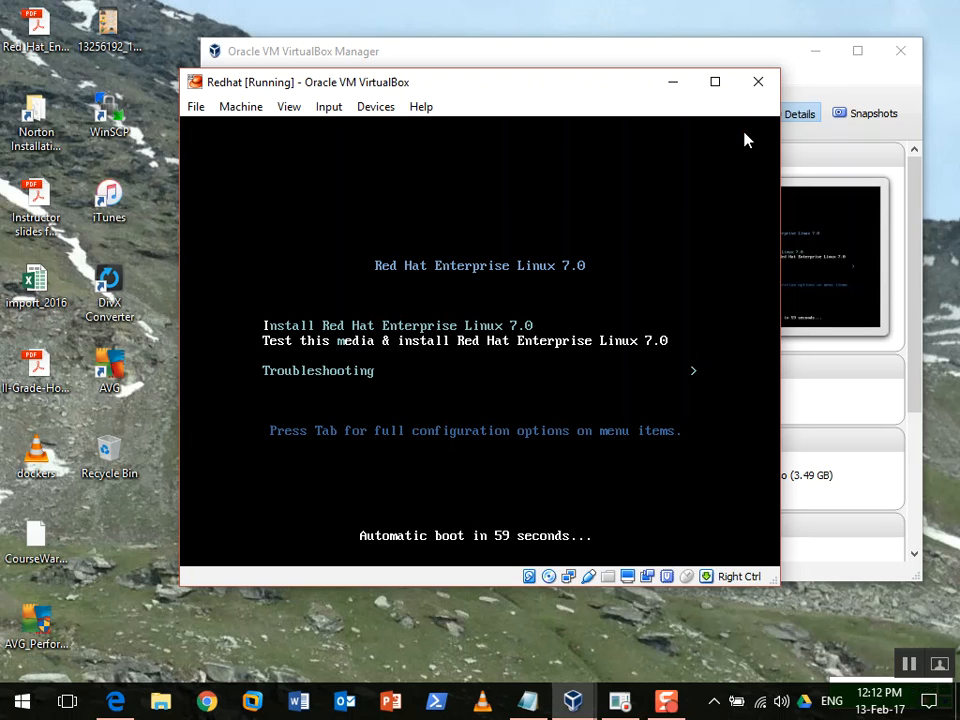
Stop the boot countdown and leave 'Install Red Hat Enterprise Linux 7.0' highlighted in the boot menu
key("Up")
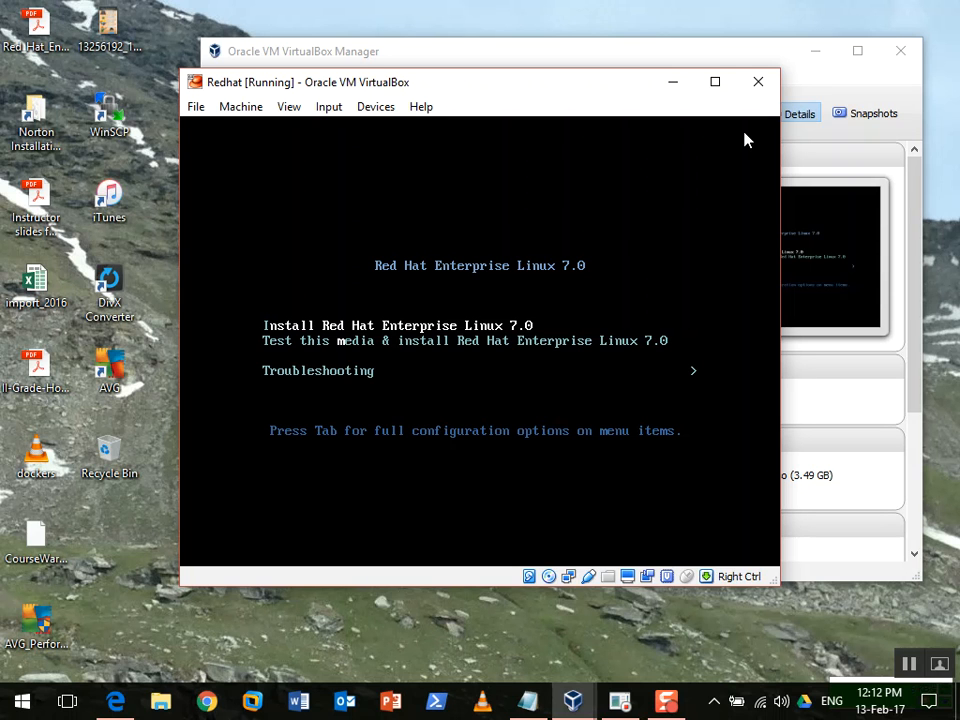
key("Down")
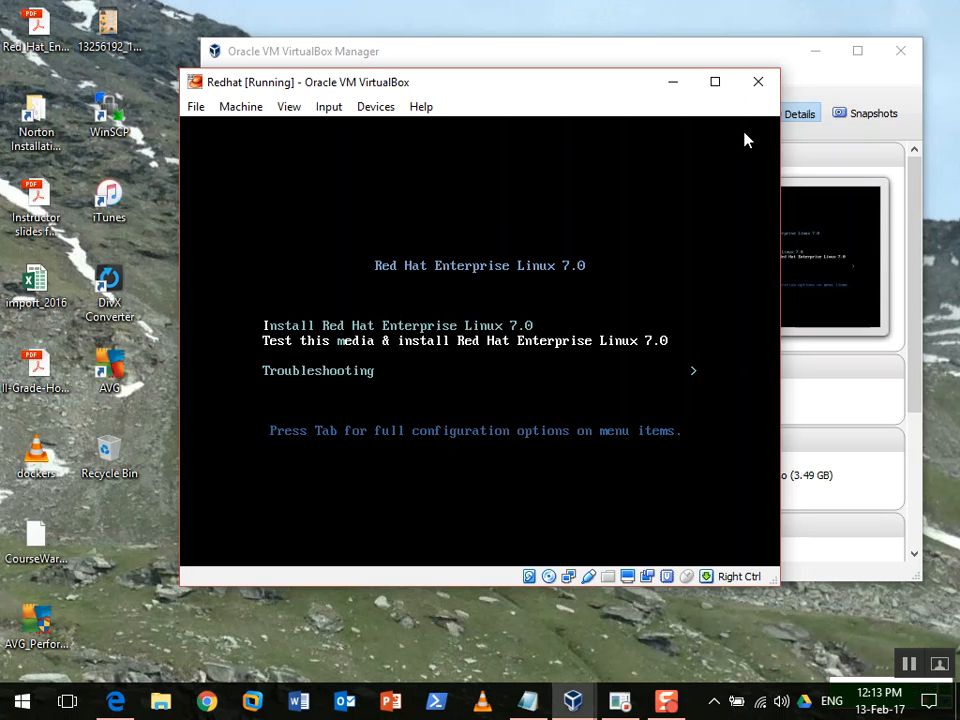
key("Up")
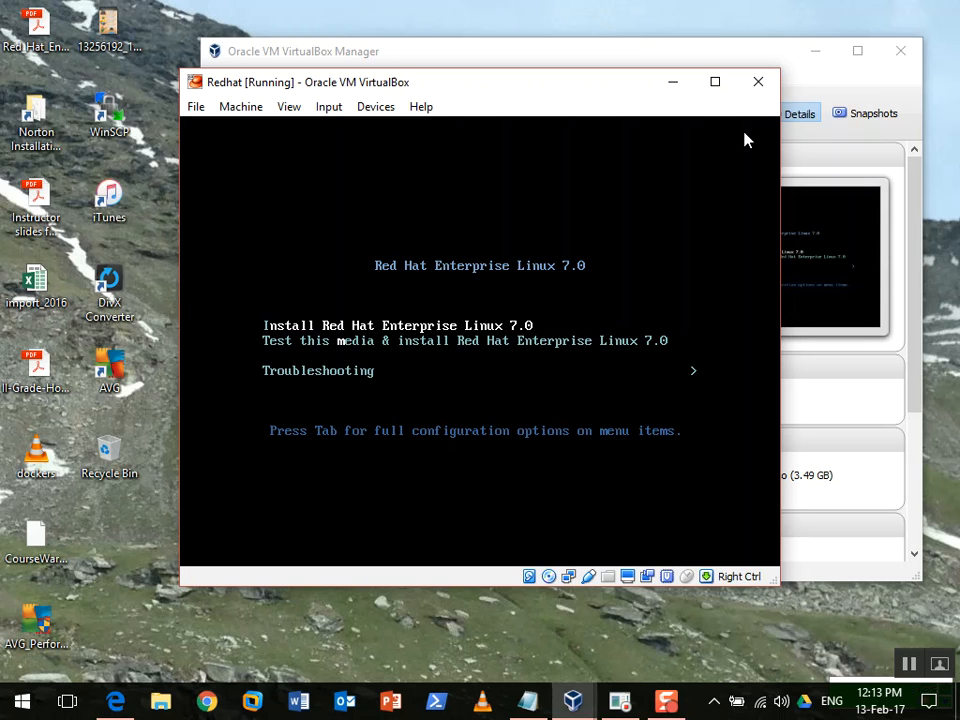
key("Down")
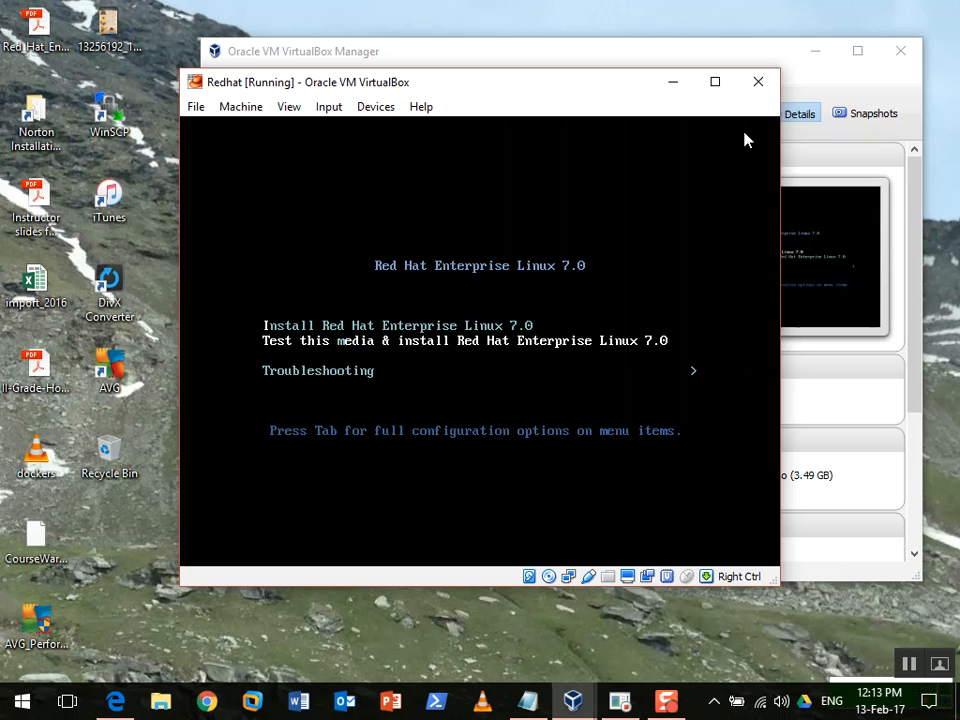
key("Up")
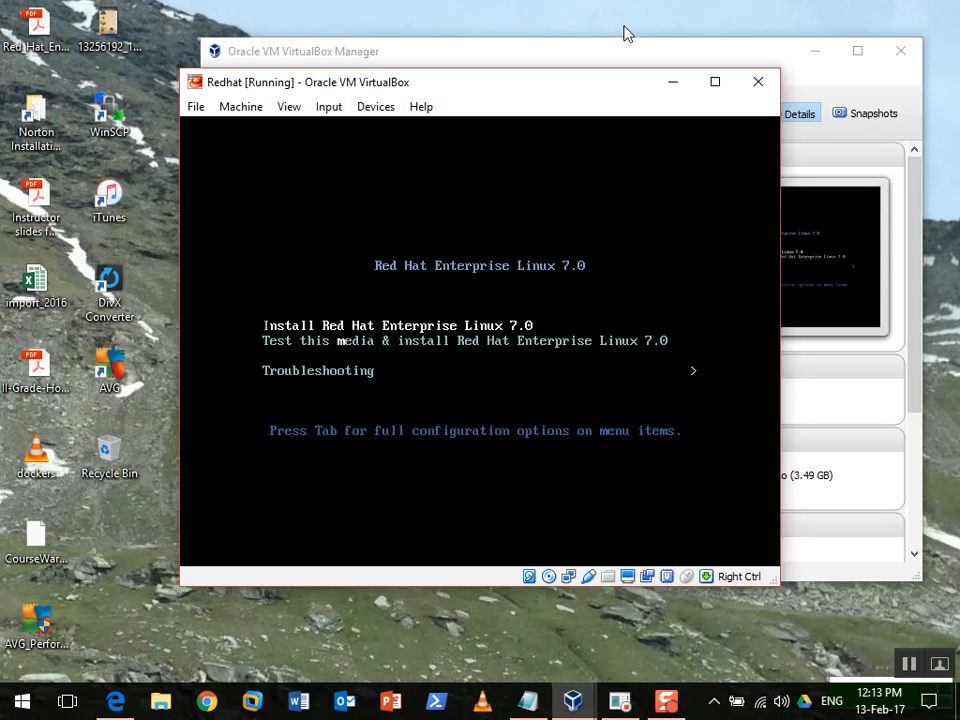
Boot the 'Install Red Hat Enterprise Linux 7.0' entry and dismiss the mouse-integration message
key("Down")
key("Up")
key("Return")
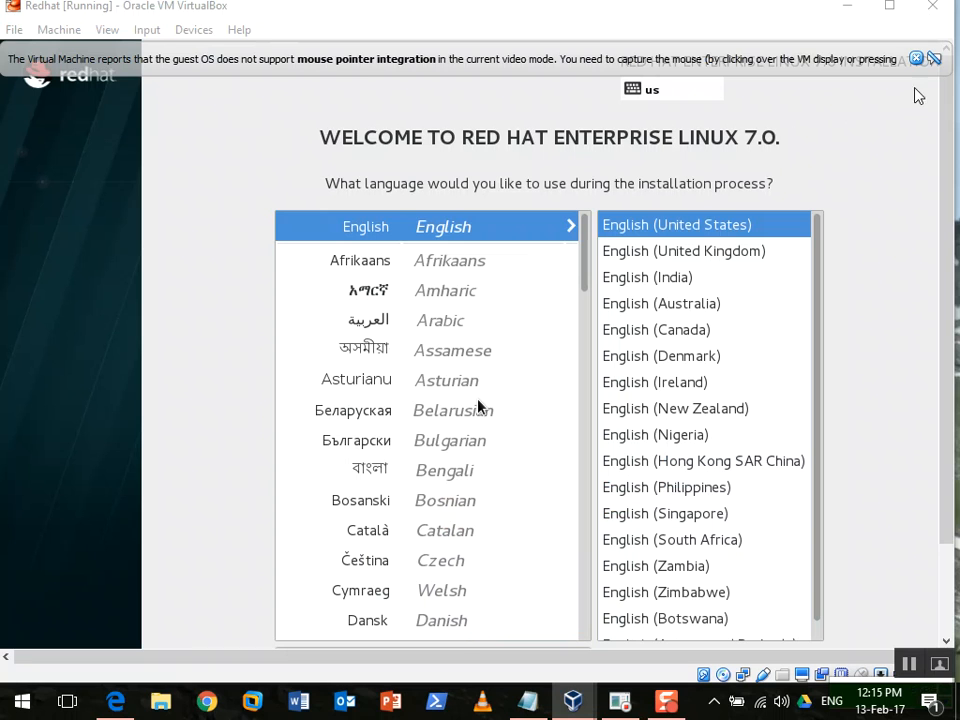
left_click(918, 59)
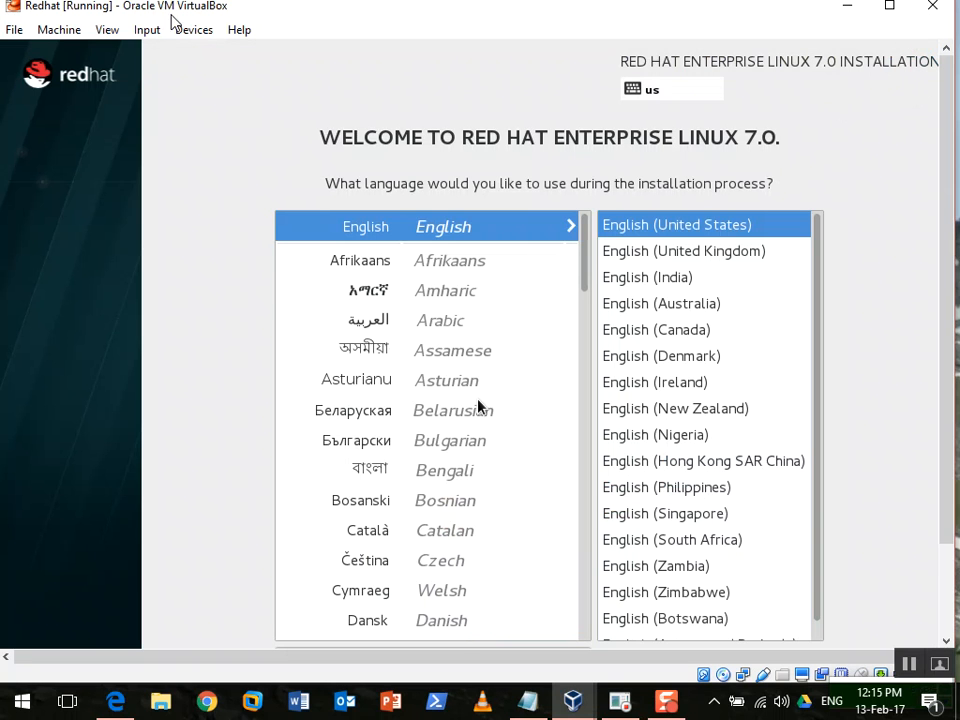
Switch the VM to full-screen mode with the notice suppressed, and exit the download accelerator
left_click(109, 29)
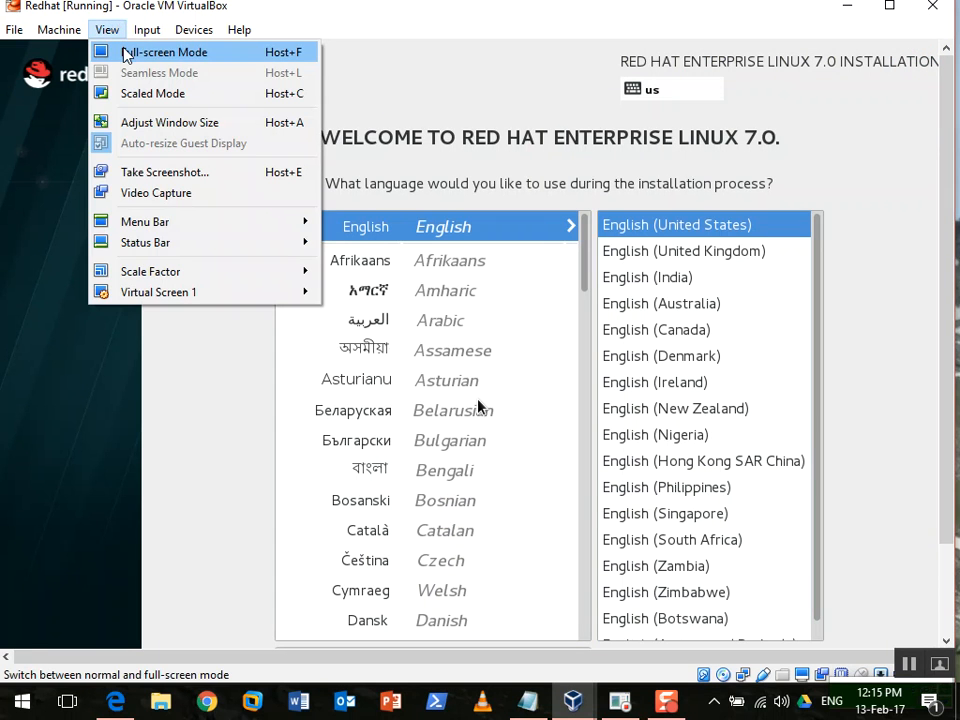
left_click(127, 53)
left_click(453, 397)
left_click(434, 424)
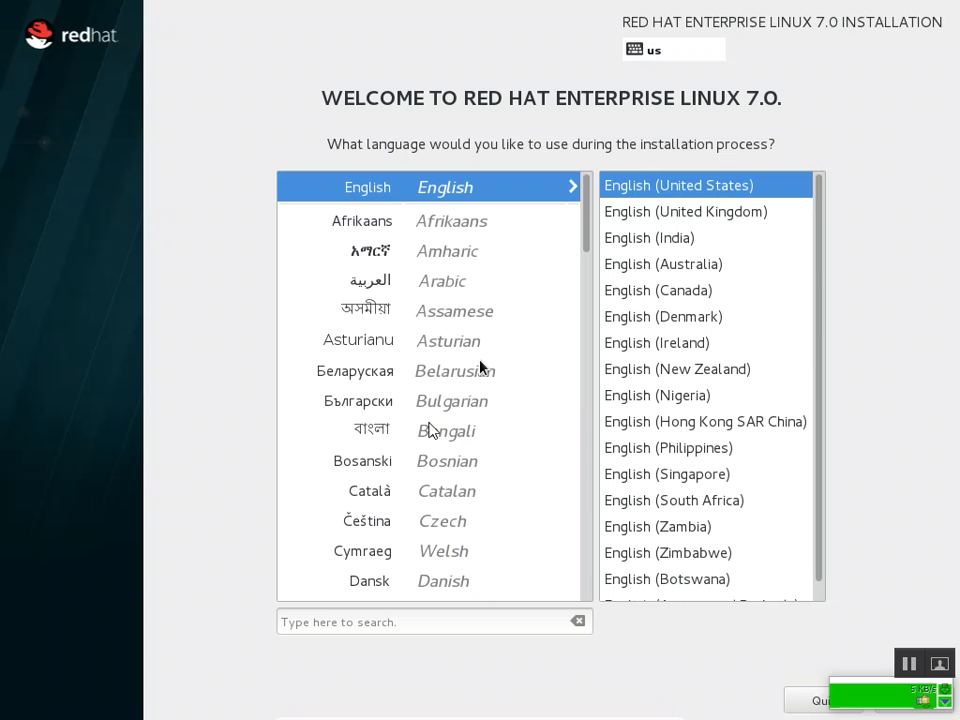
right_click(856, 694)
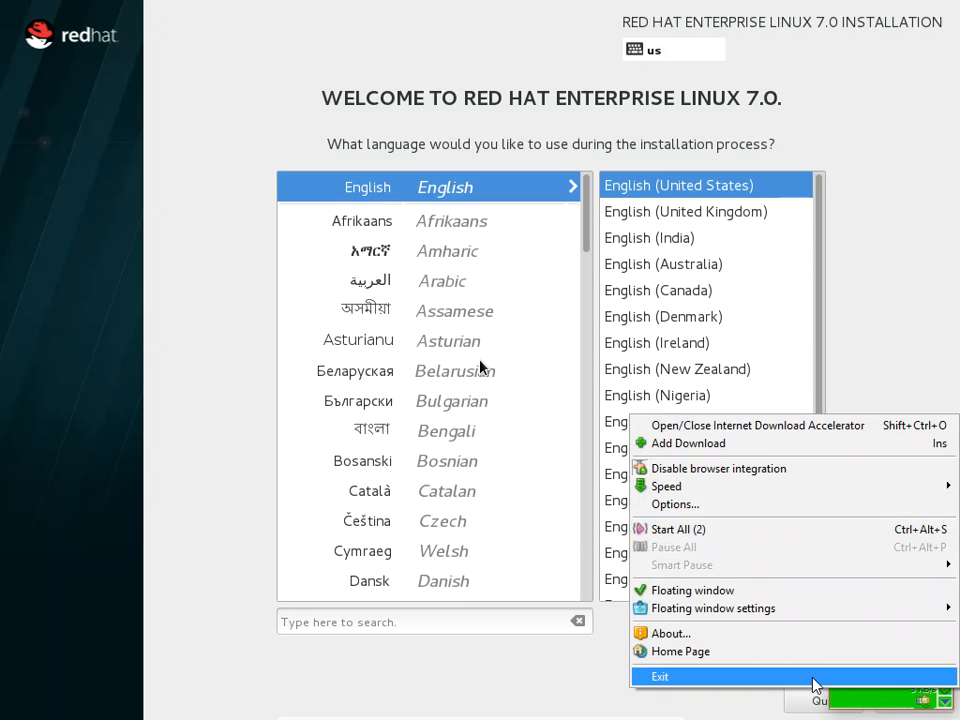
left_click(814, 679)
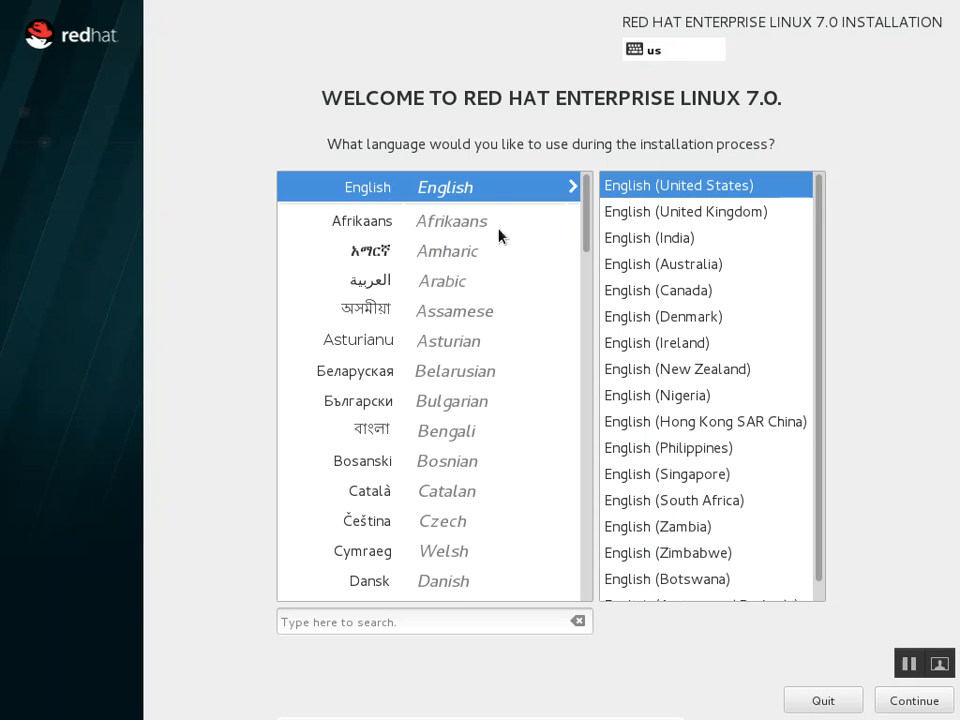
Try Amharic, then reselect English (United States) as the installation language and continue
left_click(476, 255)
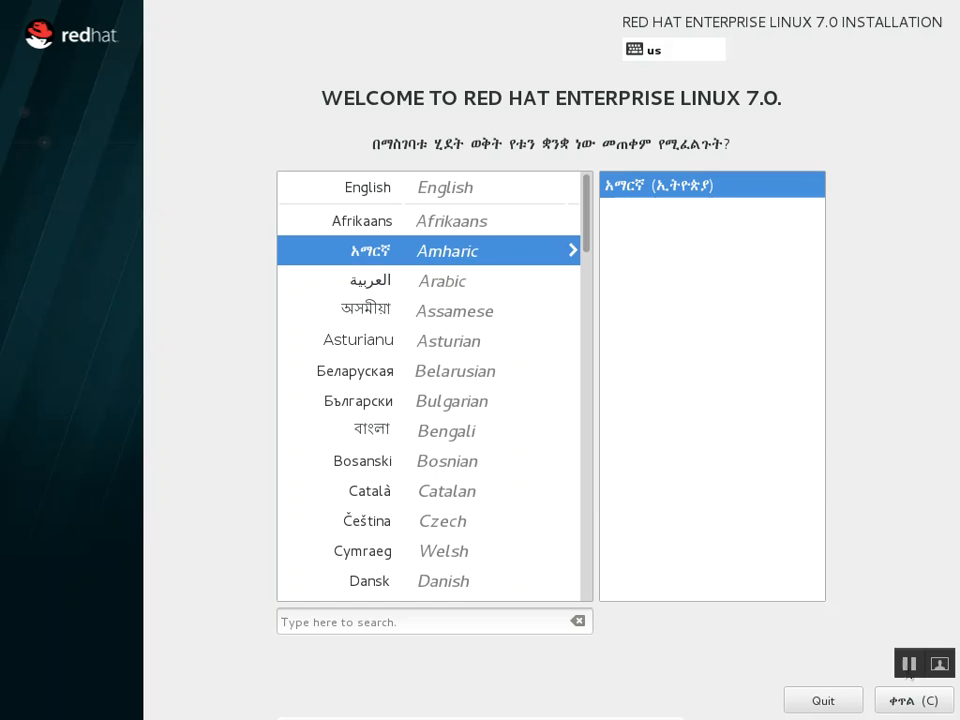
left_click(428, 189)
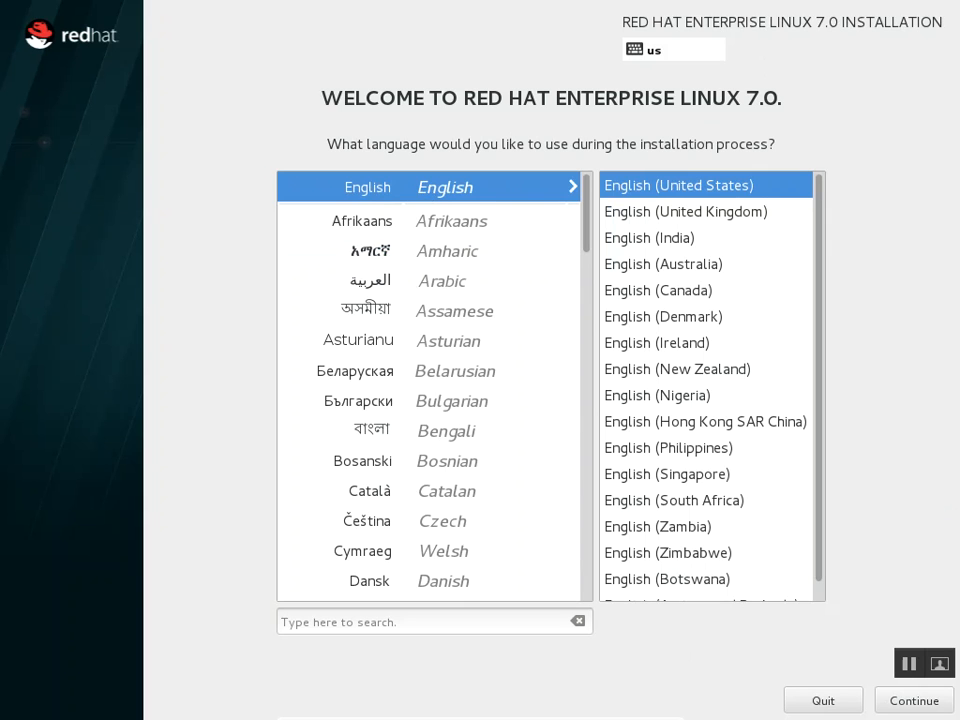
left_click(892, 701)
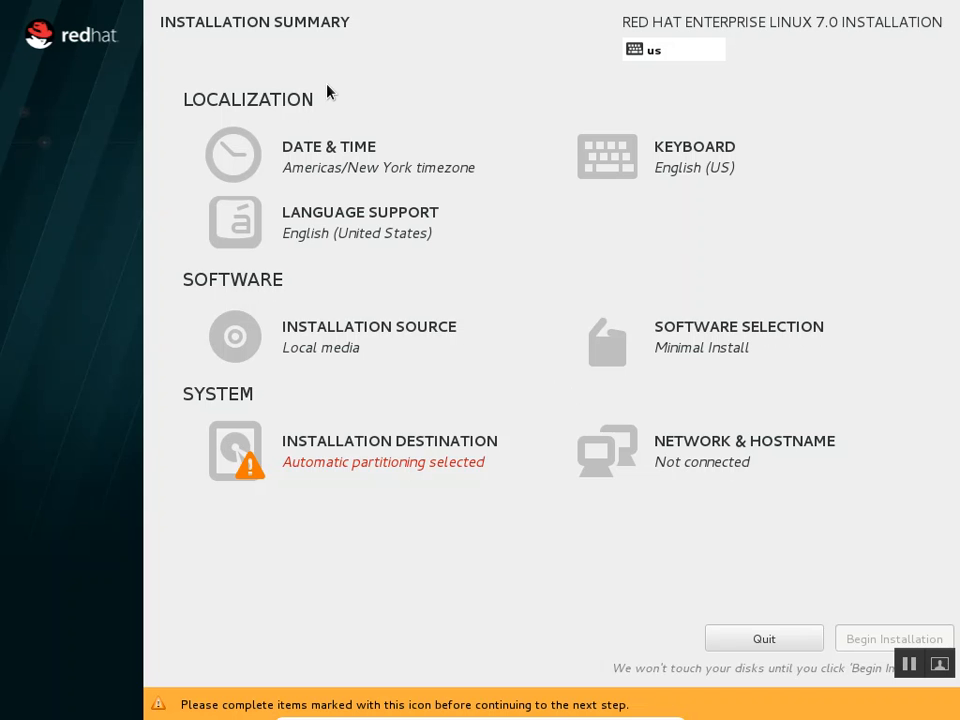
Set the time zone to Africa/Addis Ababa after briefly trying Kathmandu and Karachi
left_click(340, 158)
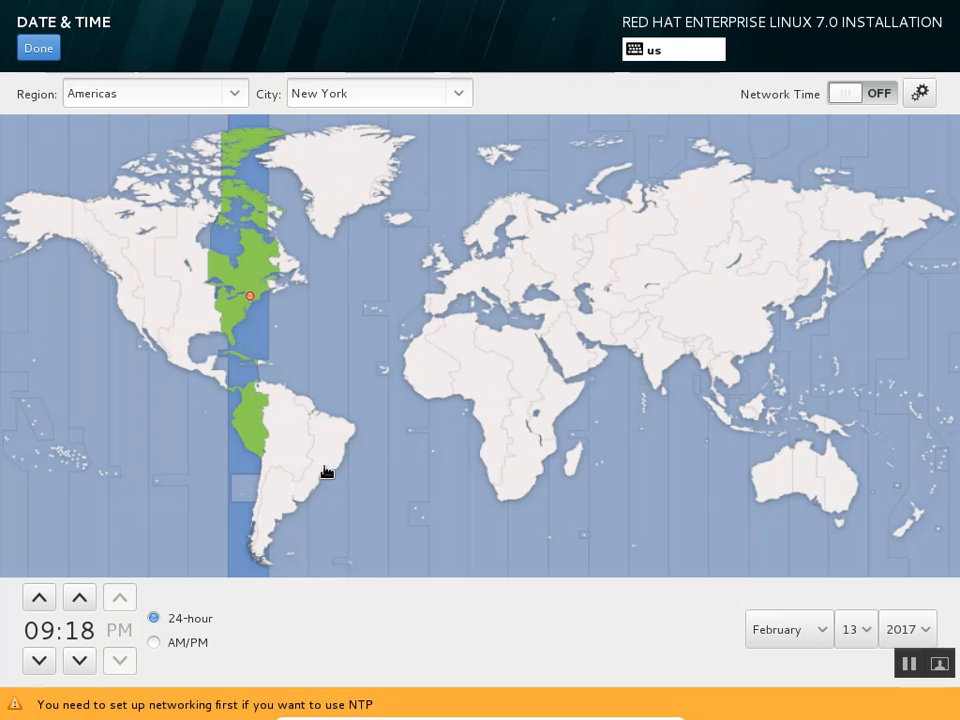
left_click(555, 401)
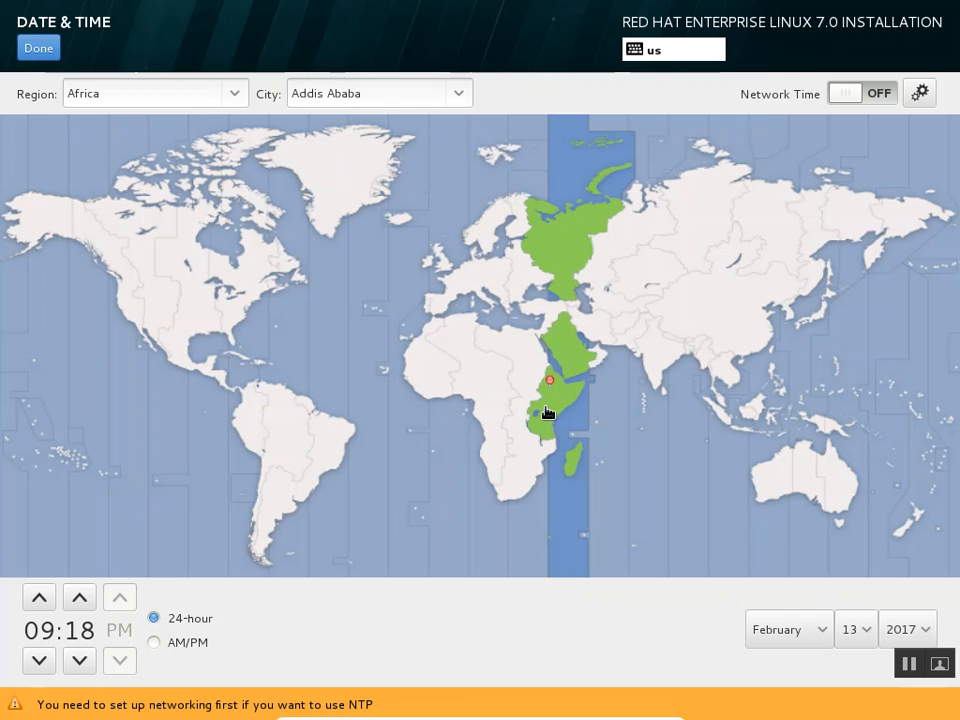
left_click(657, 366)
left_click(653, 359)
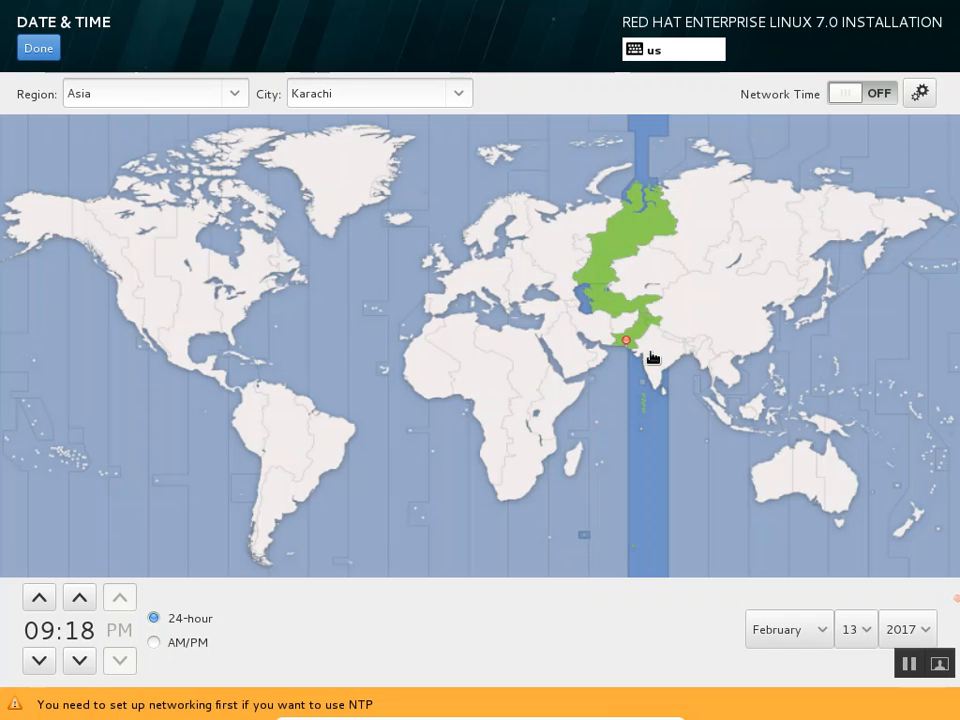
left_click(665, 362)
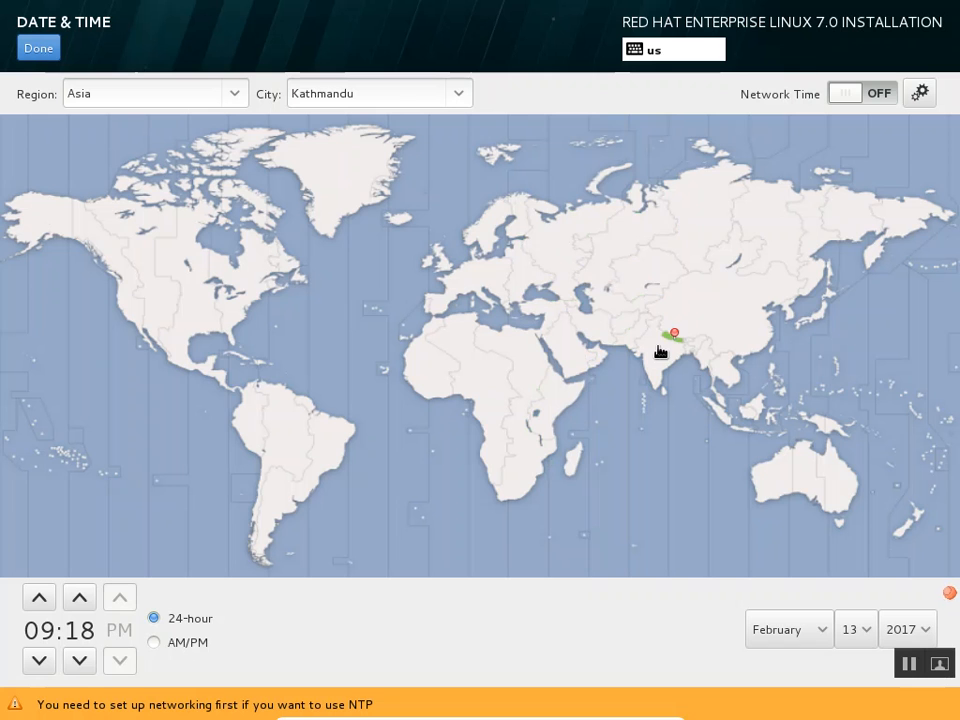
left_click(651, 349)
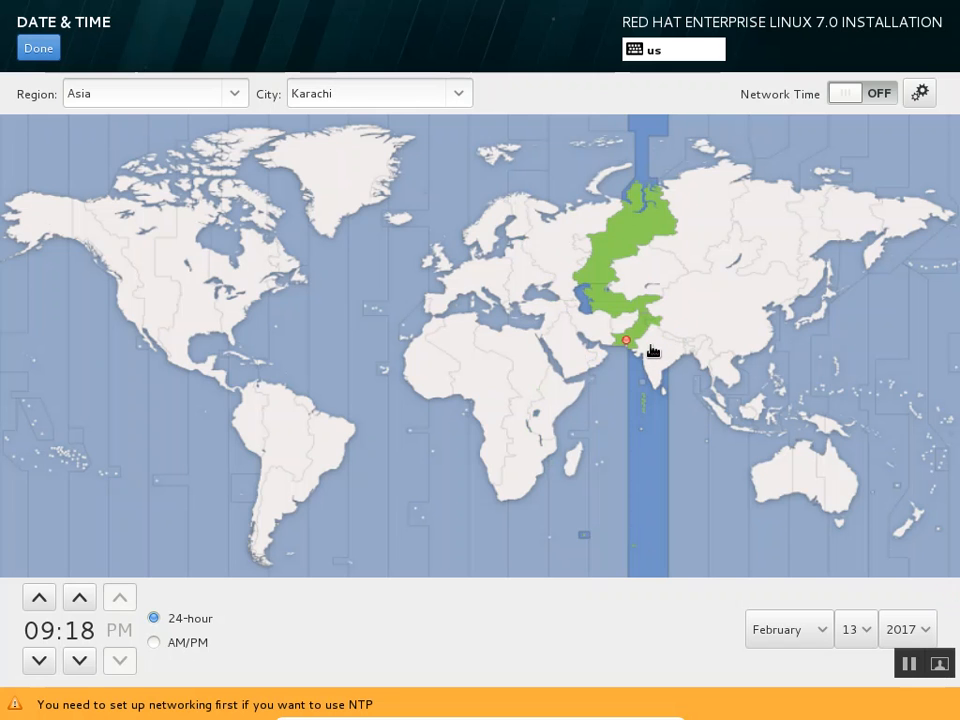
left_click(548, 402)
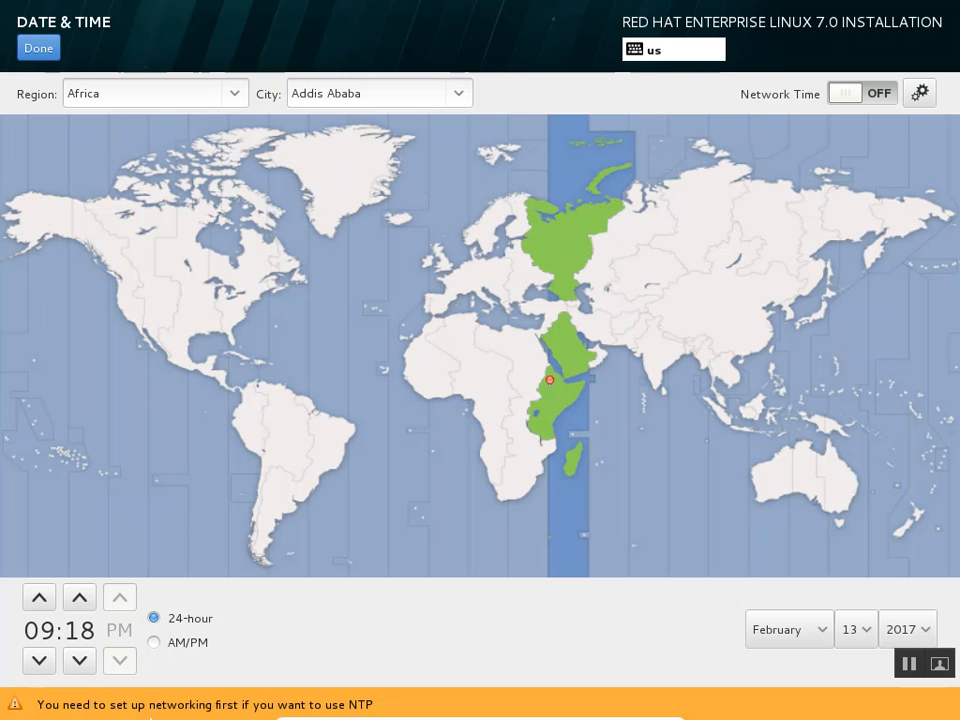
Switch to the 12-hour AM/PM clock, advance the hour to 12 PM, and confirm
left_click(171, 646)
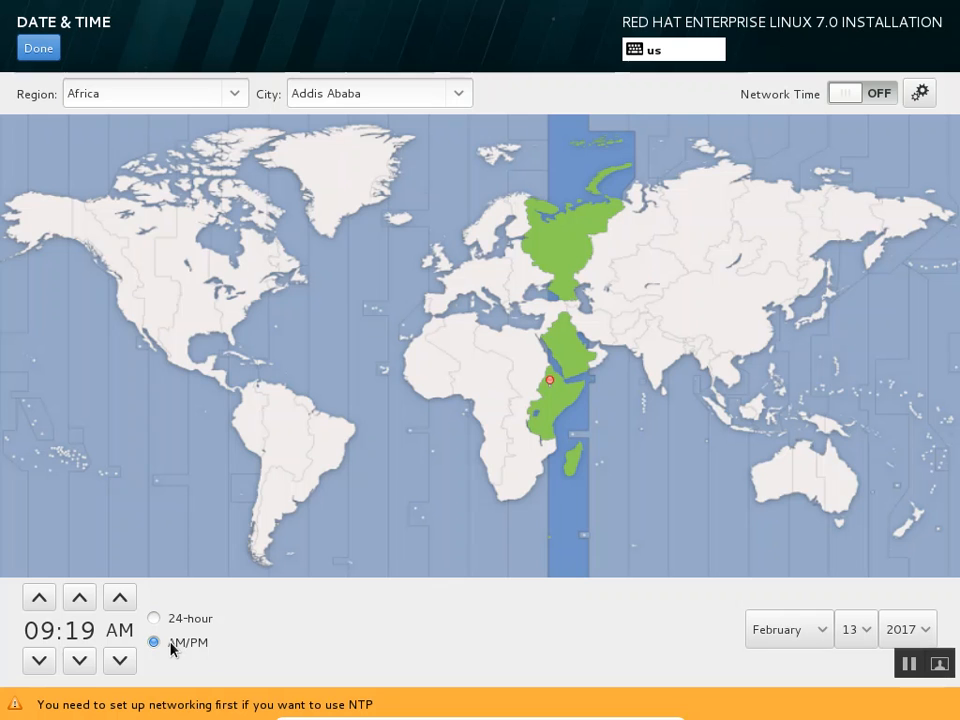
left_click(42, 605)
left_click(40, 600)
left_click(40, 600)
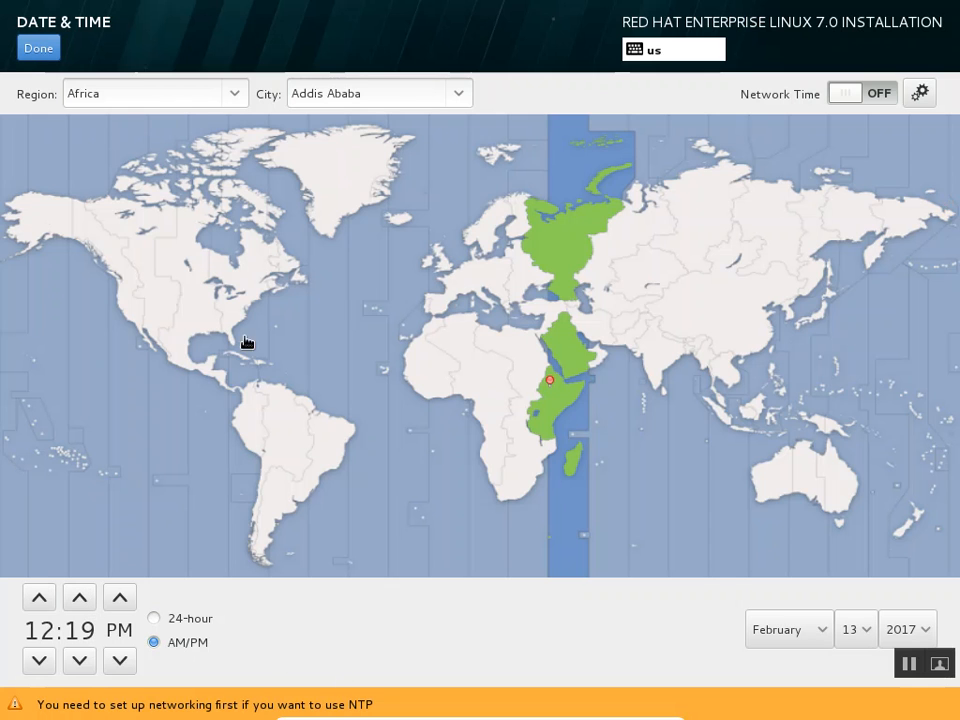
left_click(40, 48)
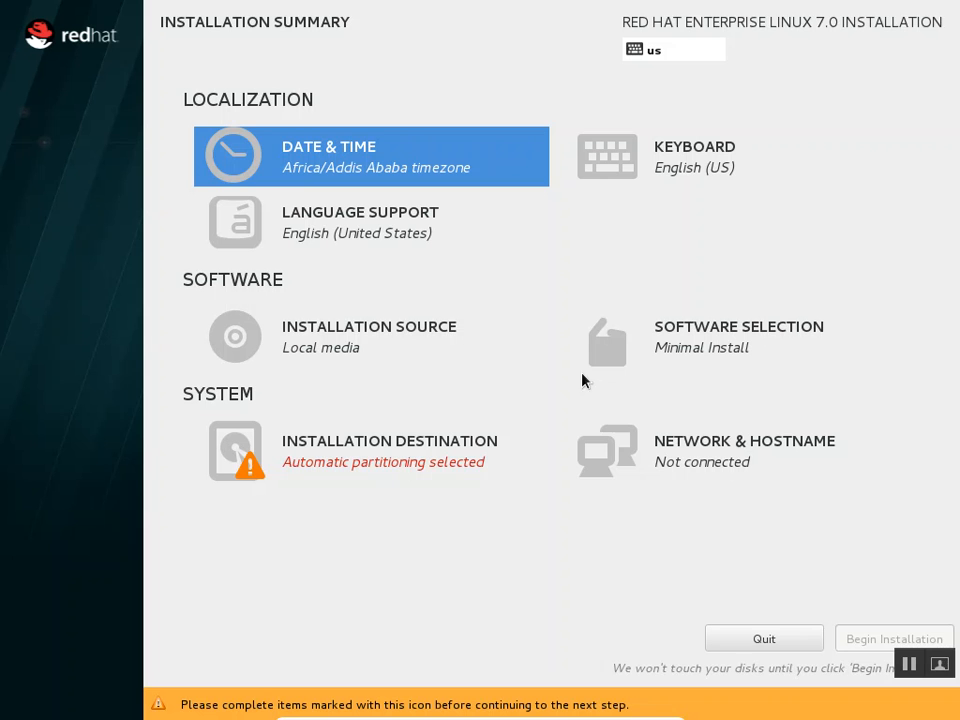
Add Amharic (Ethiopia) language support alongside English (United States) and confirm
left_click(354, 220)
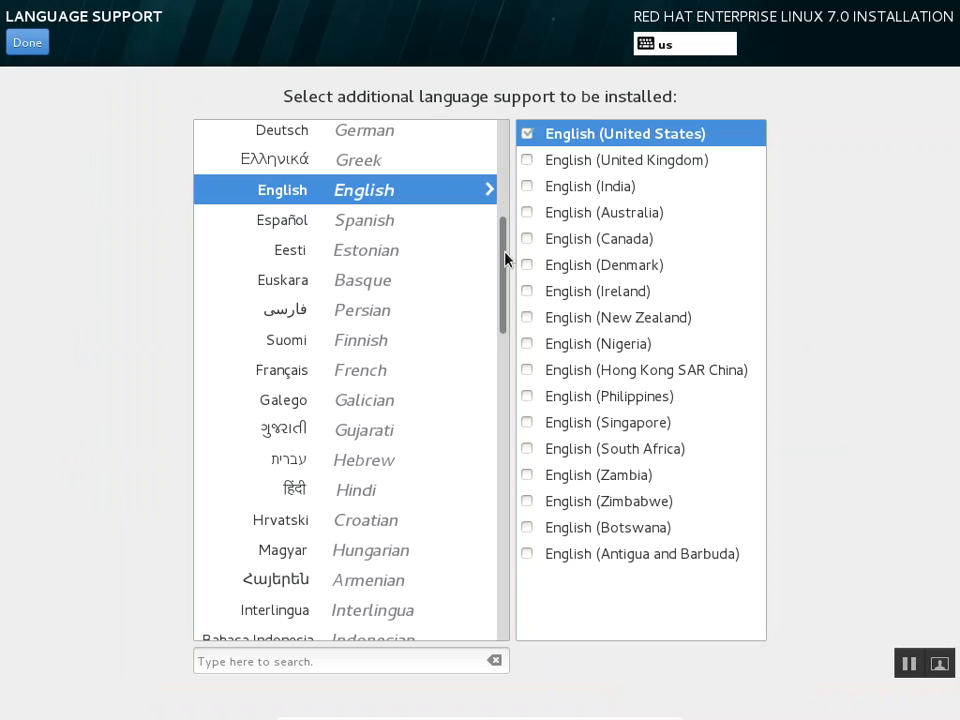
left_click_drag(505, 259, 494, 157)
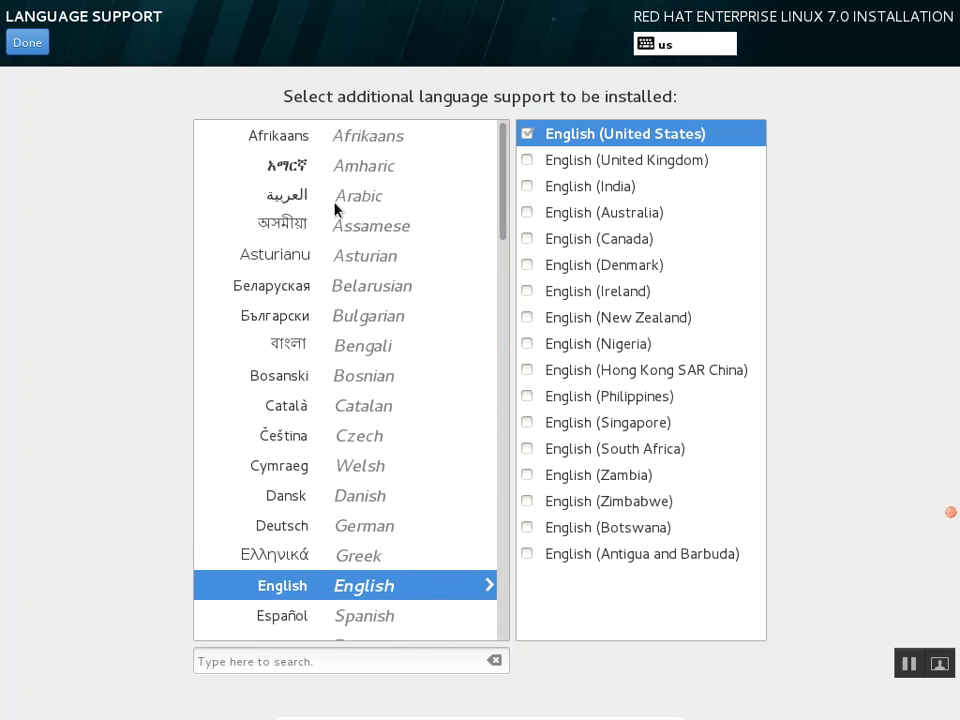
left_click(360, 178)
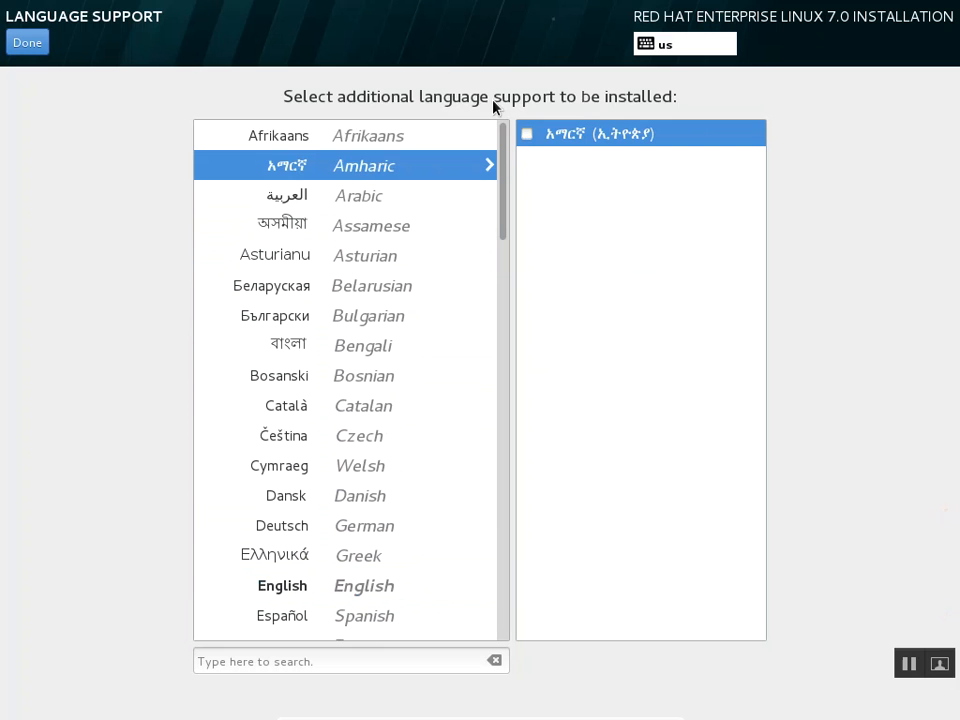
left_click(526, 134)
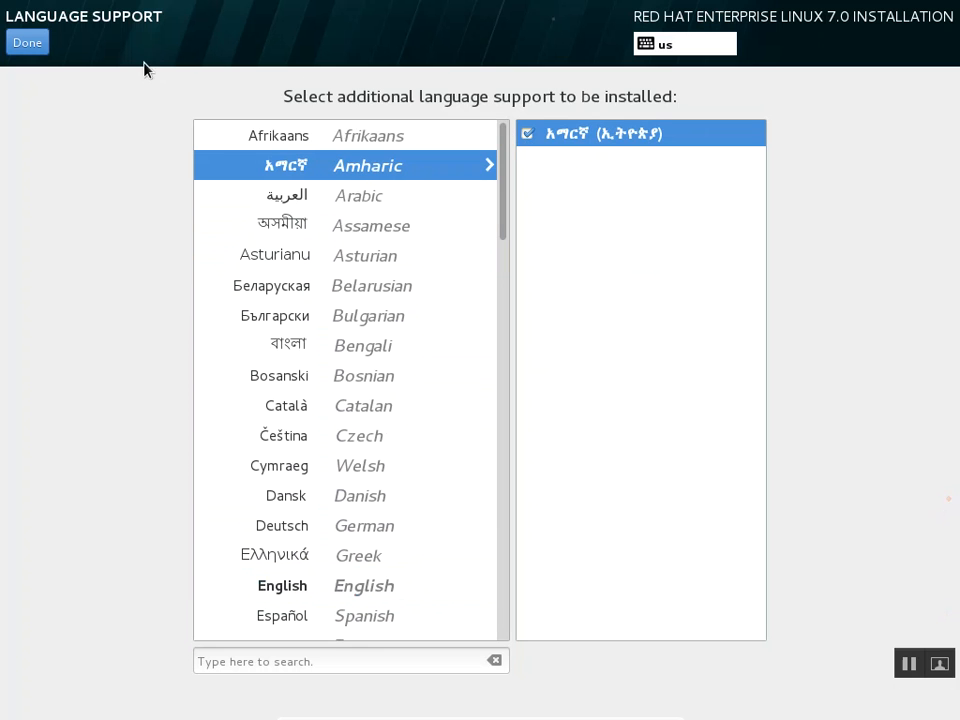
left_click(33, 45)
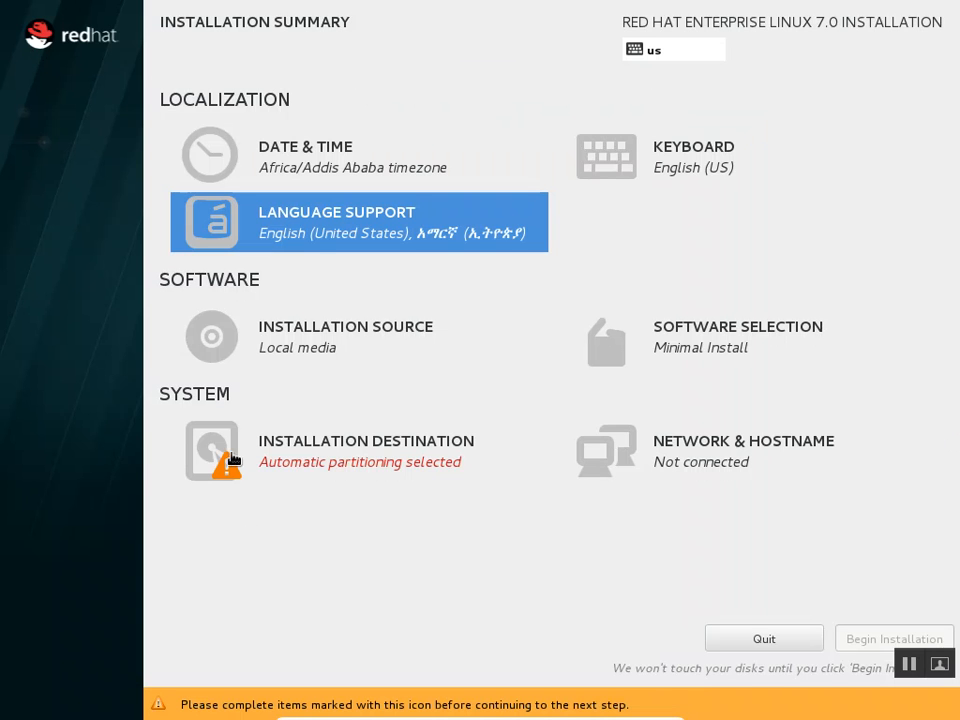
left_click(313, 354)
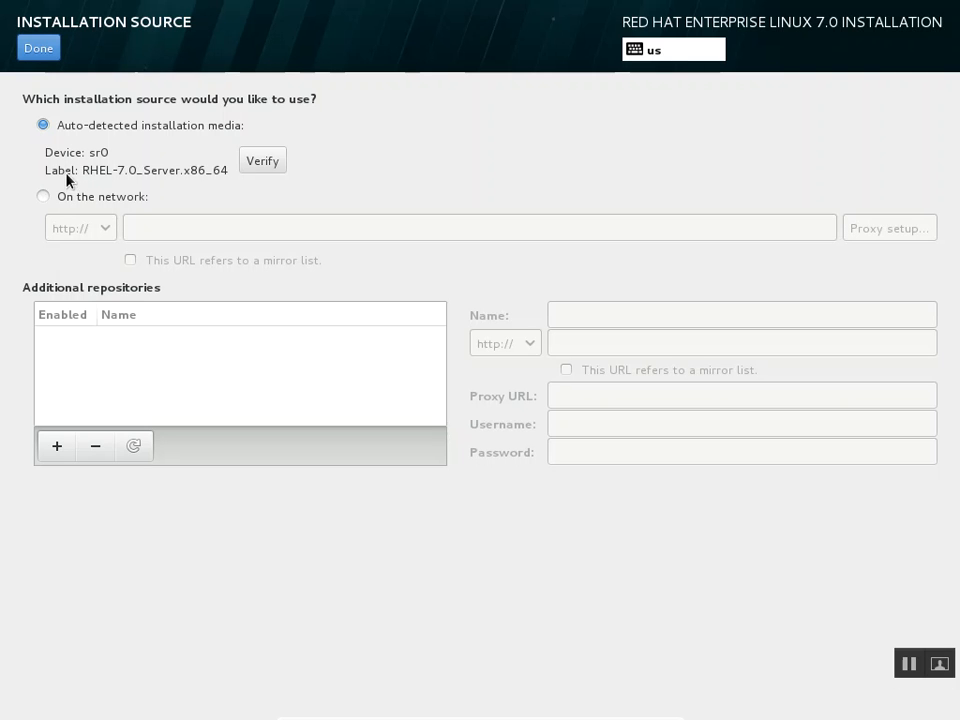
left_click(43, 197)
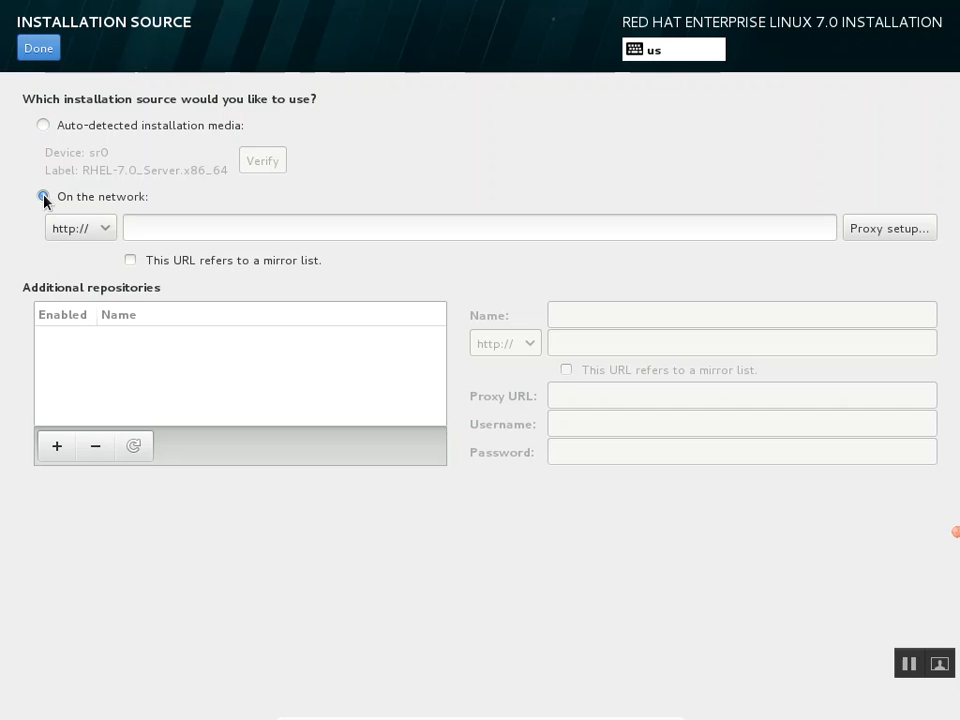
left_click(107, 236)
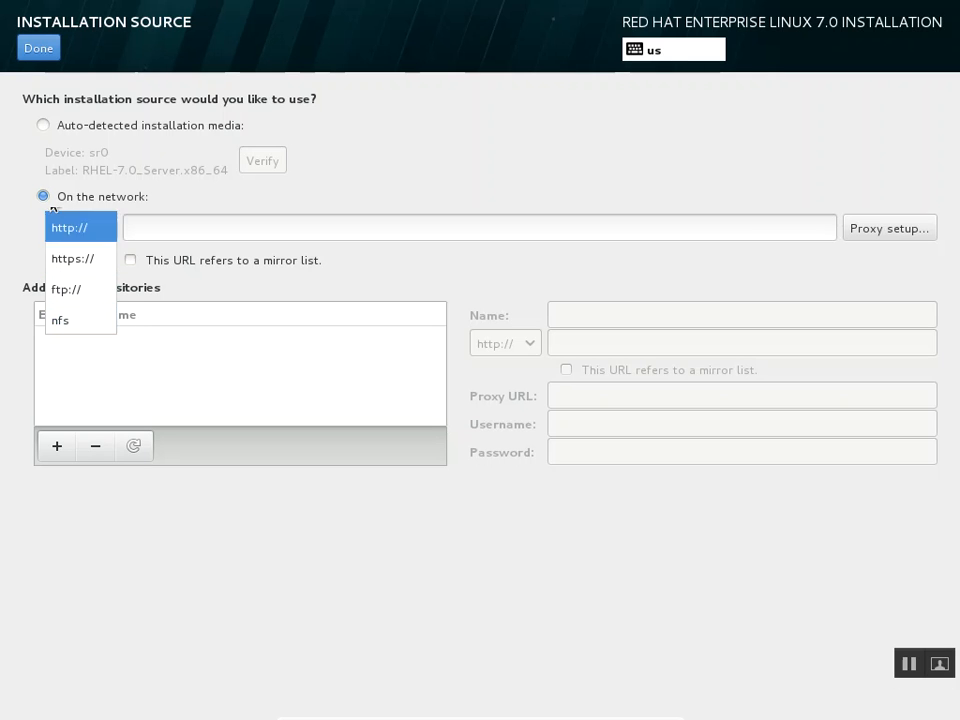
left_click(42, 126)
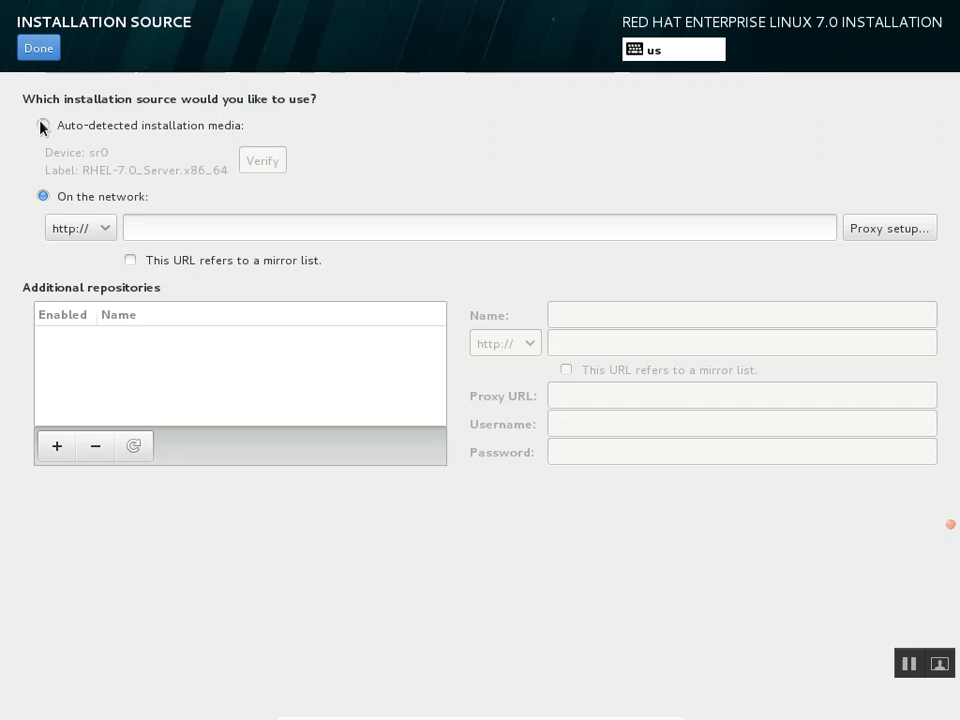
left_click(42, 126)
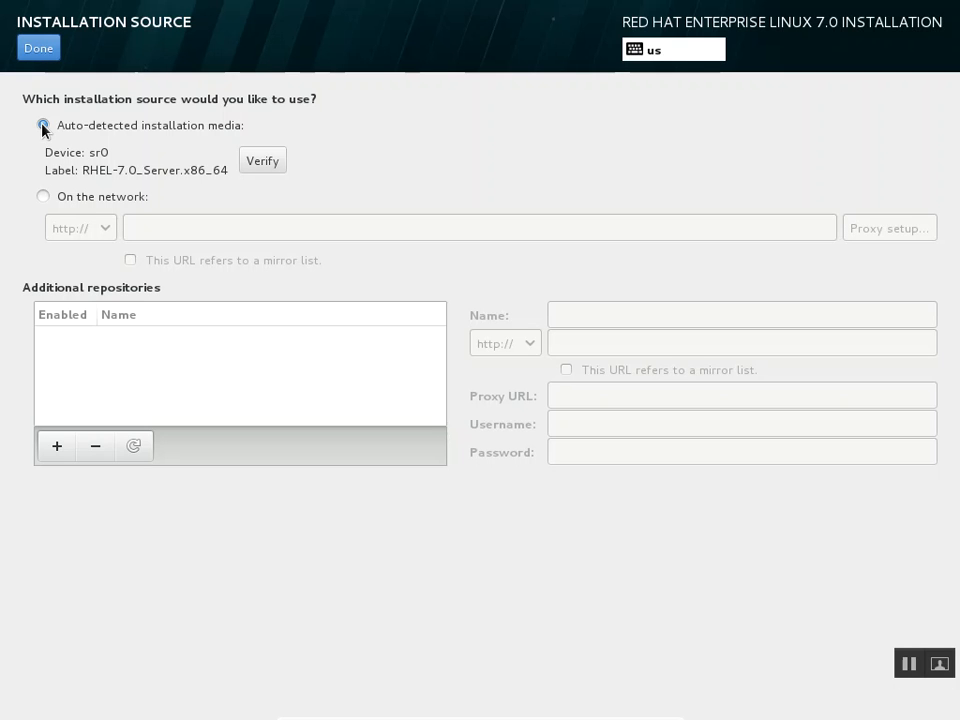
left_click(44, 197)
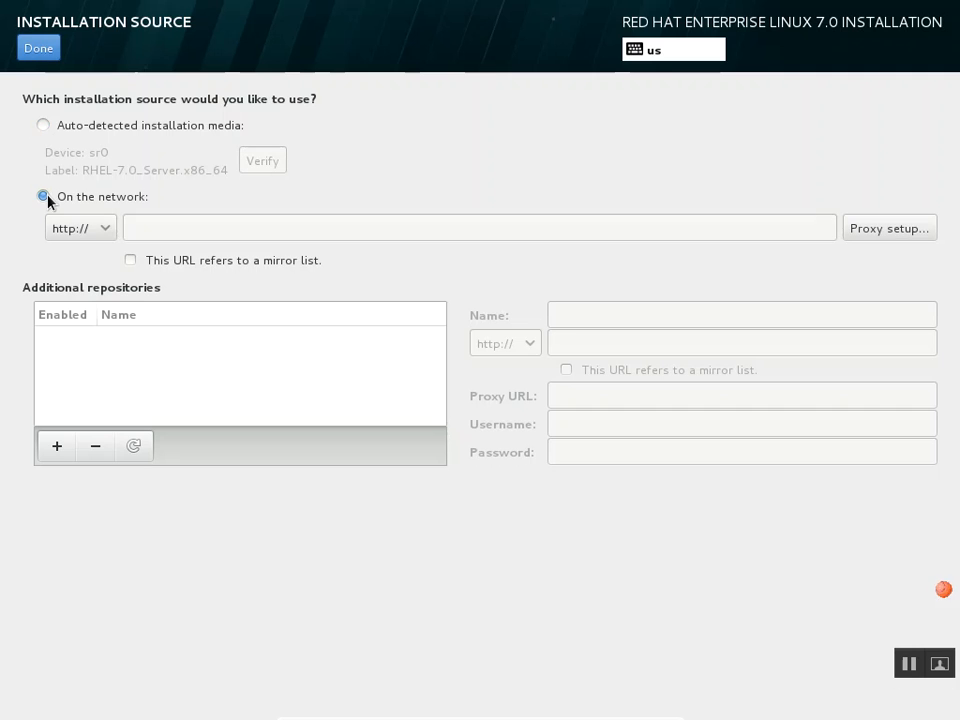
left_click(94, 219)
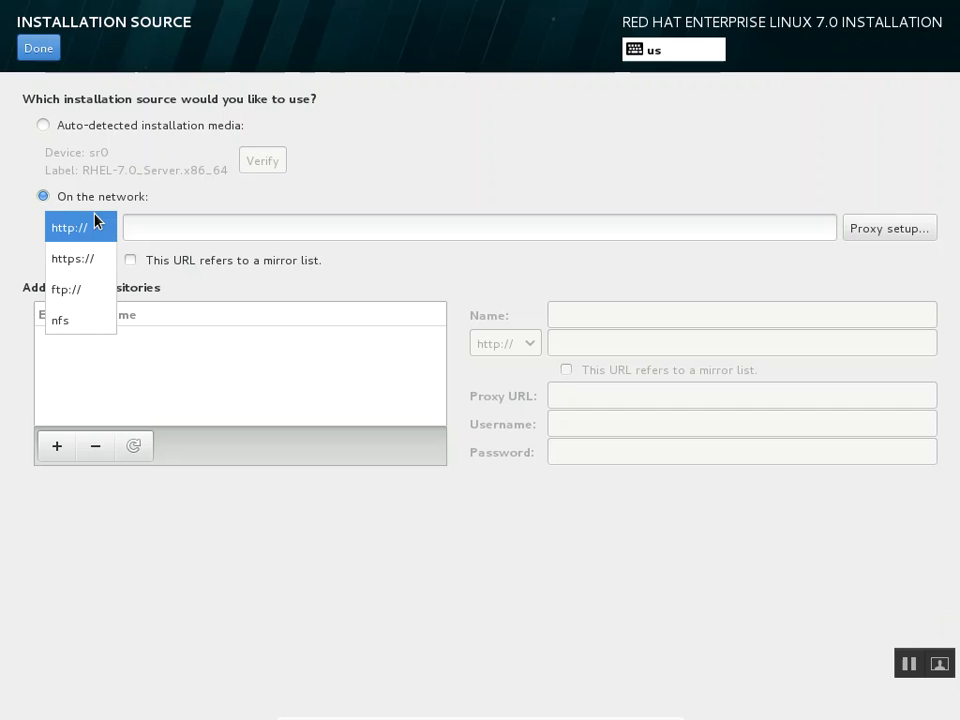
left_click(41, 124)
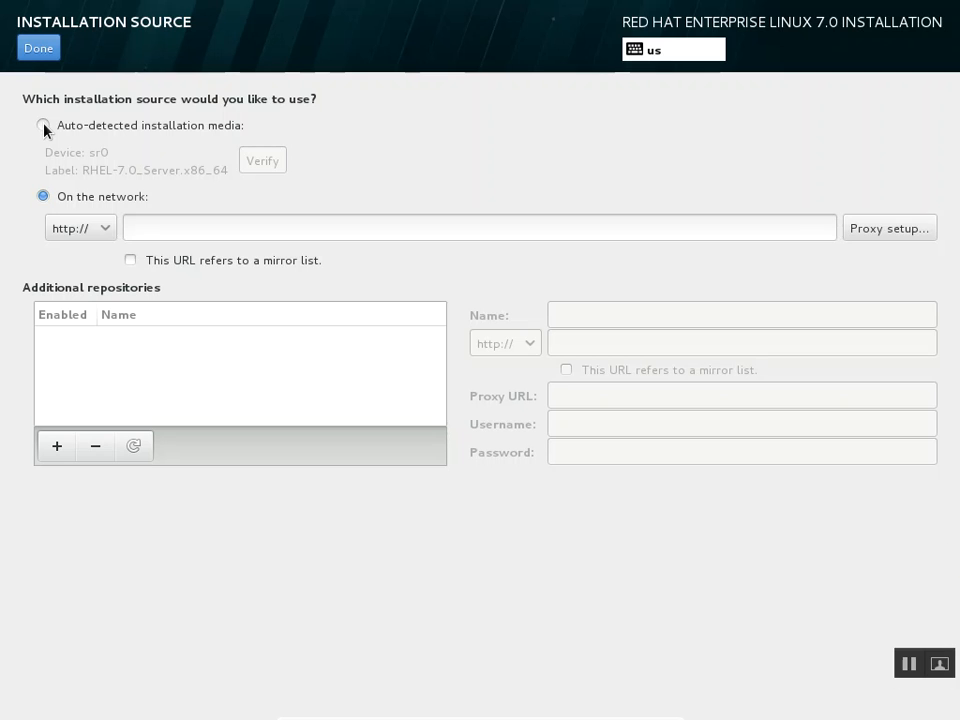
left_click(42, 125)
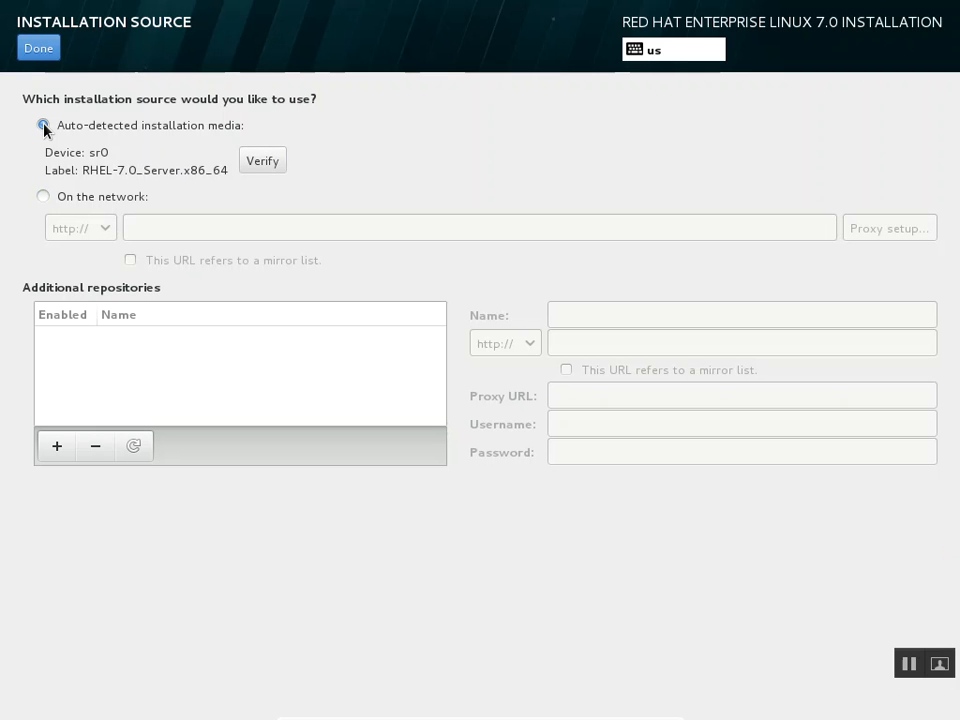
left_click(26, 44)
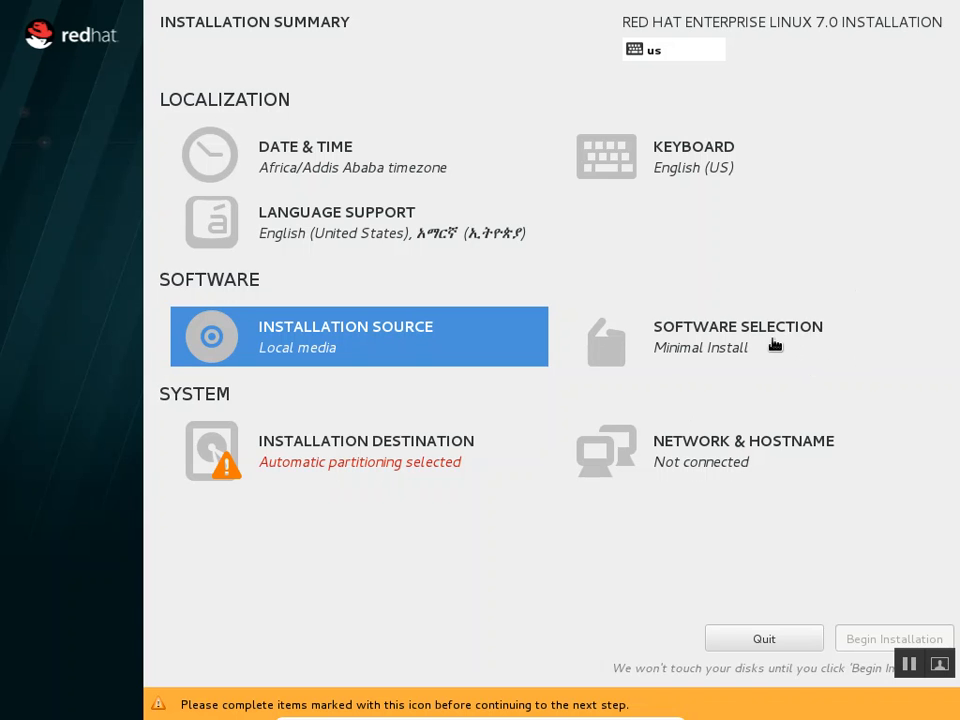
Open the Software Selection page from the Installation Summary
left_click(724, 343)
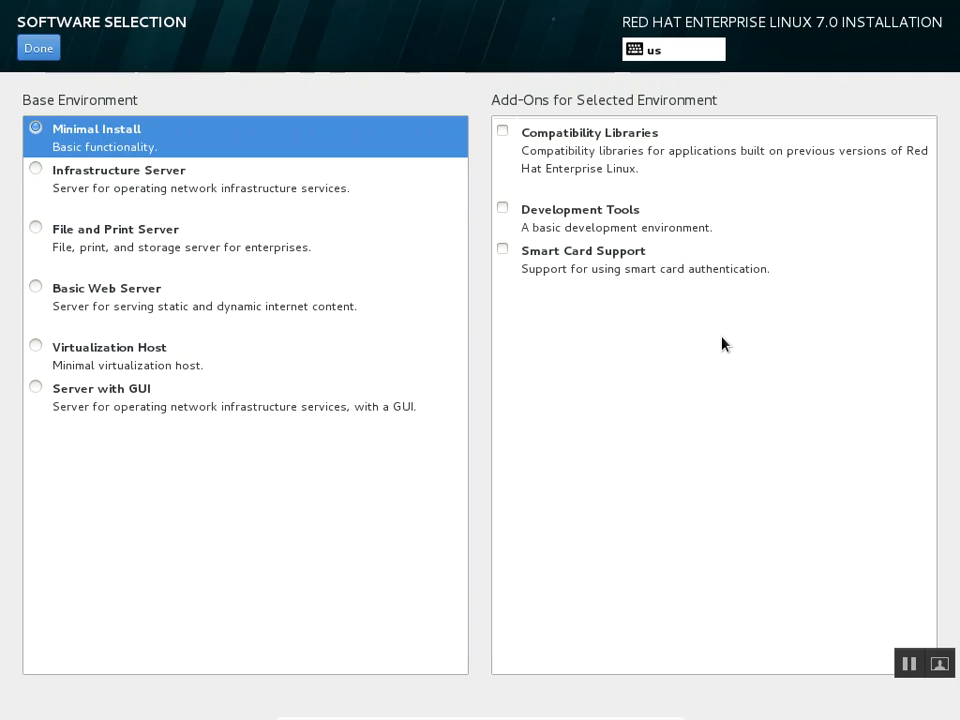
Choose Server with GUI as the base environment, browse its add-ons, and confirm
left_click(36, 390)
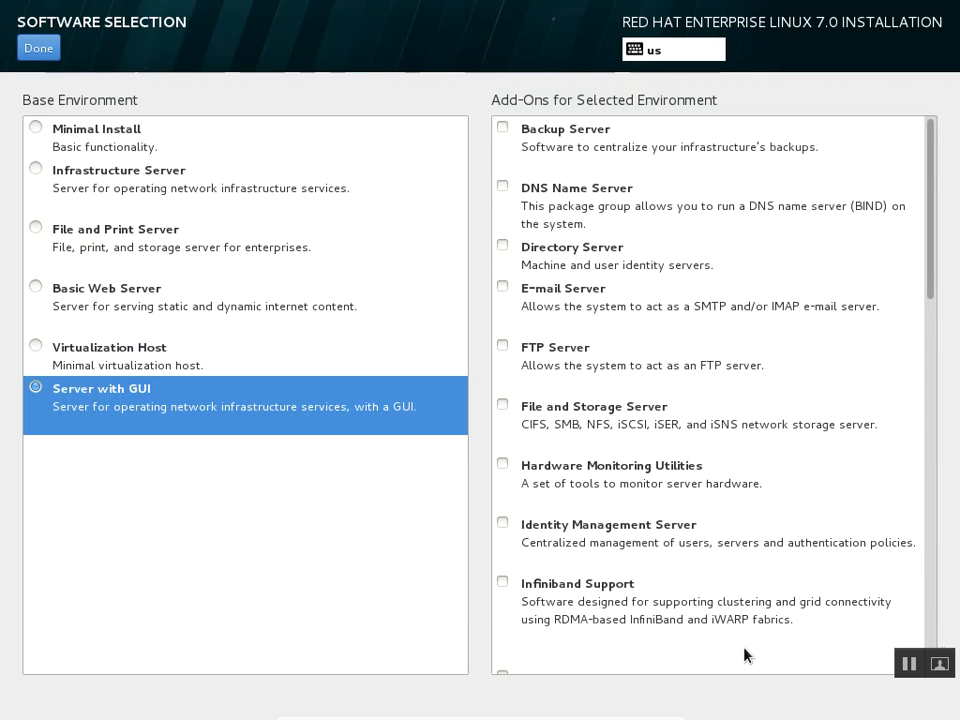
mouse_move(930, 154)
left_mouse_down()
mouse_move(936, 298)
mouse_move(917, 604)
mouse_move(930, 130)
left_mouse_up()
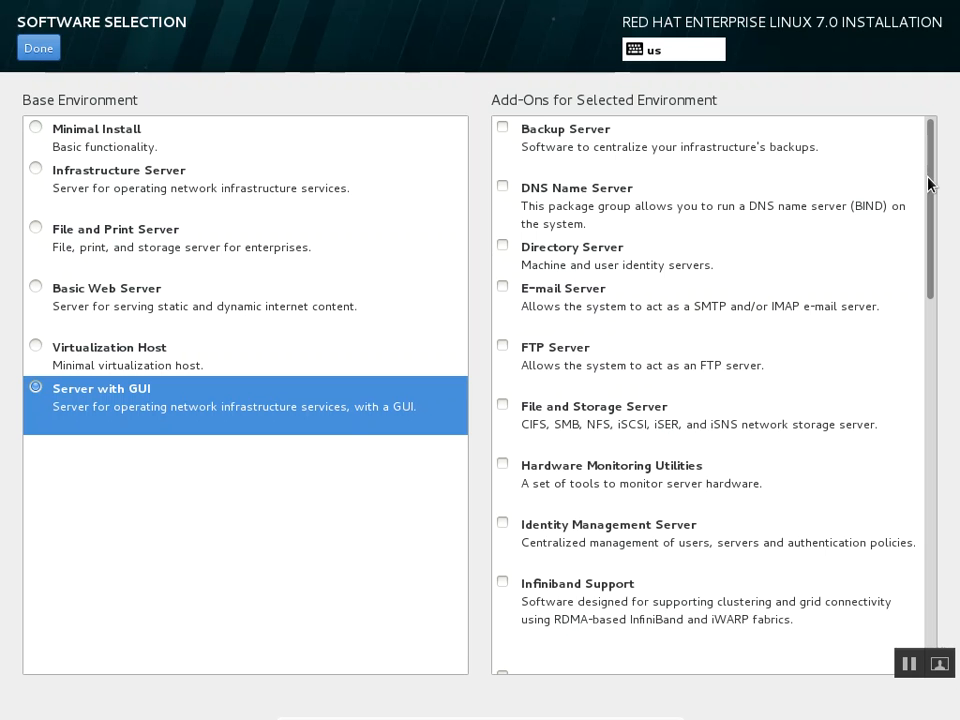
left_click_drag(927, 183, 831, 411)
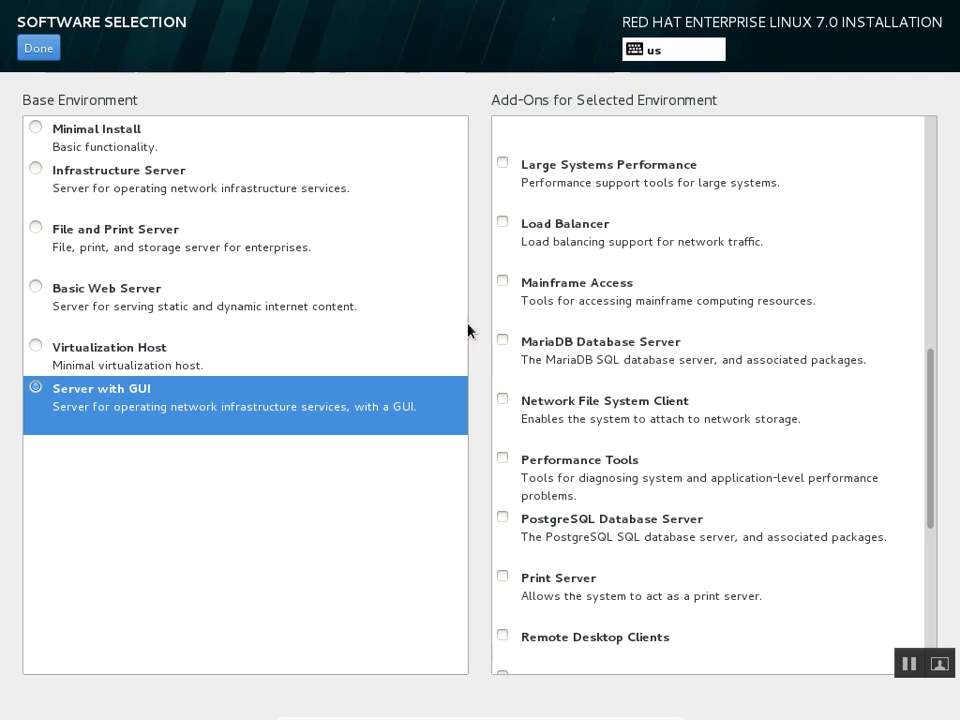
left_click(52, 47)
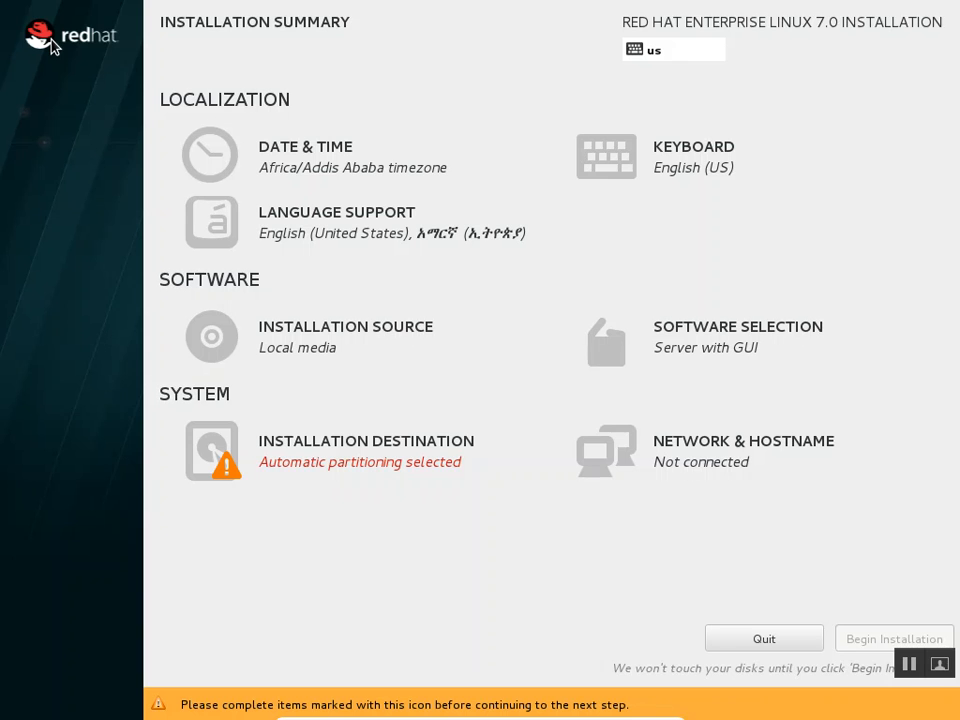
Keep the 81.92 GB ATA VBOX HARDDISK with automatic partitioning as the installation destination
left_click(340, 451)
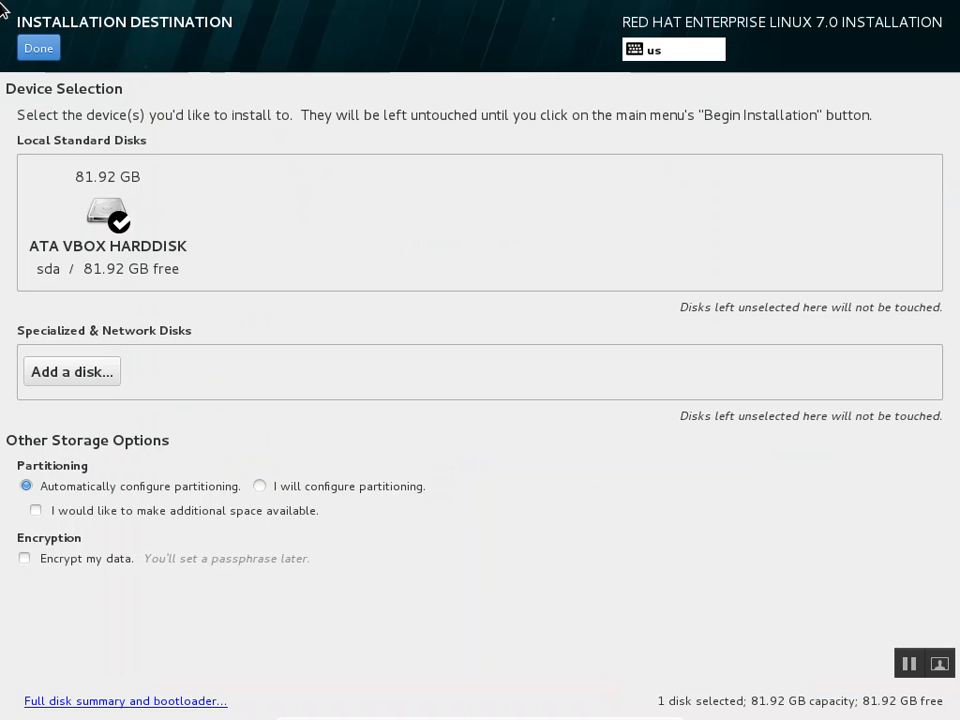
left_click(35, 50)
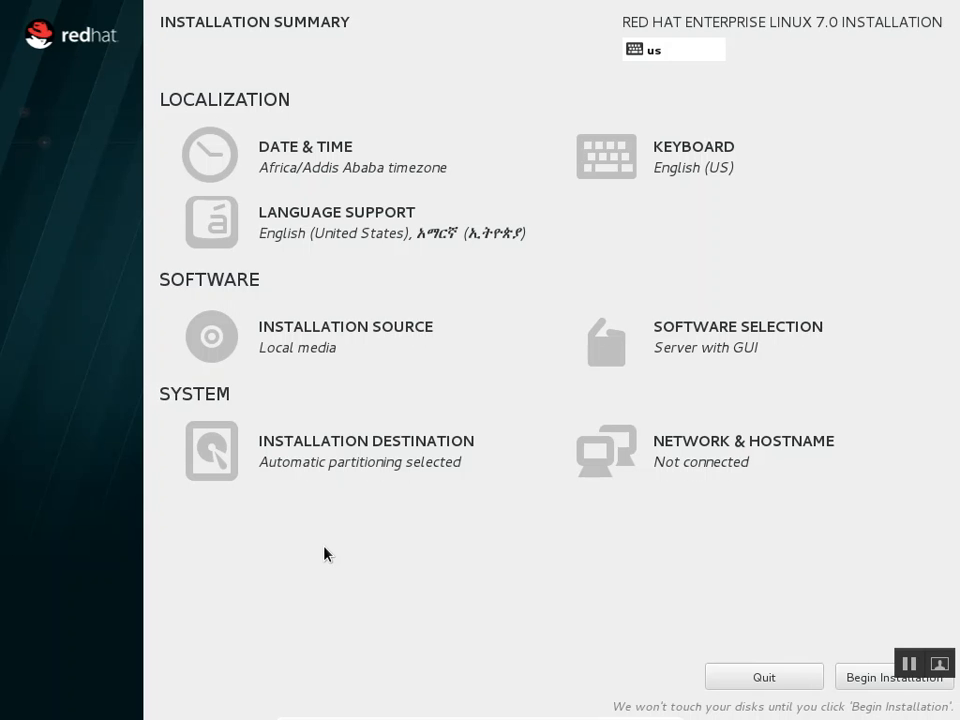
In Installation Destination, choose 'I will configure partitioning' and continue to Manual Partitioning
left_click(297, 455)
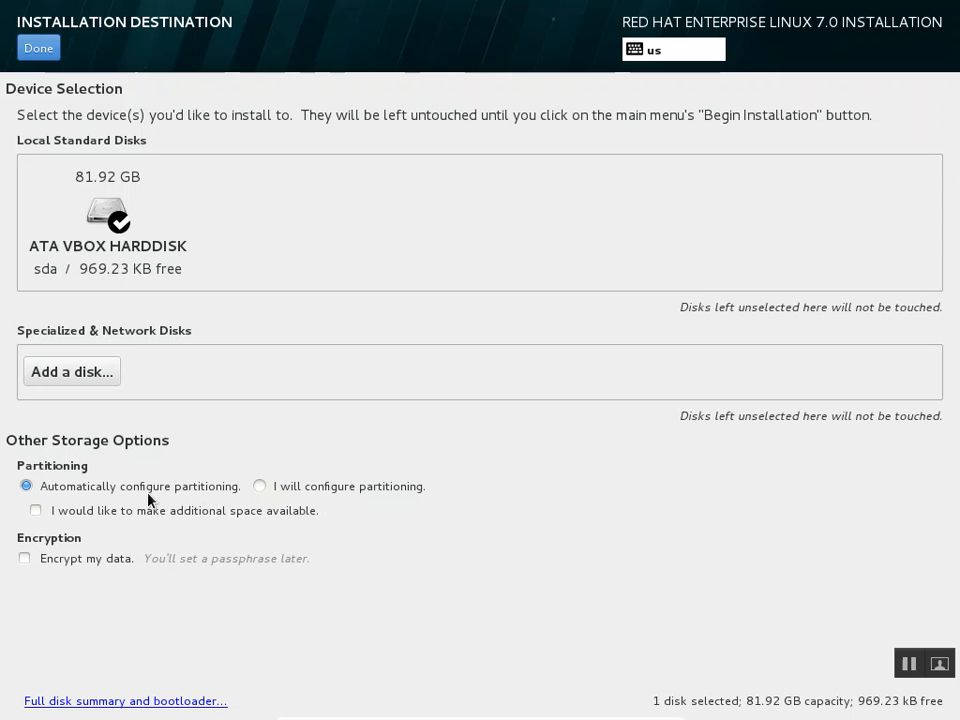
left_click(333, 491)
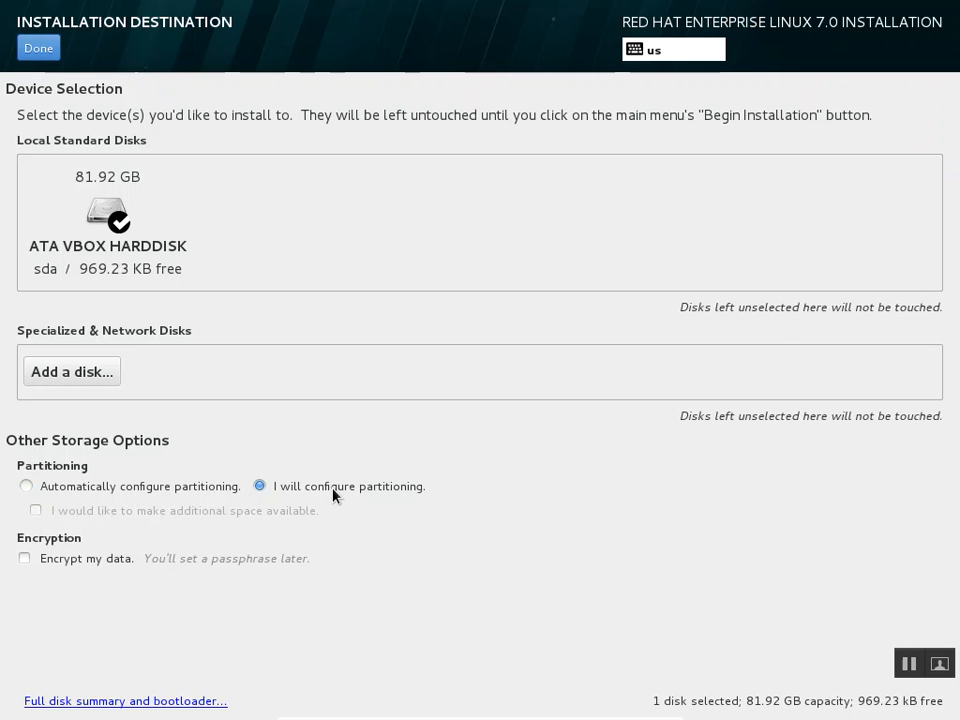
left_click(48, 58)
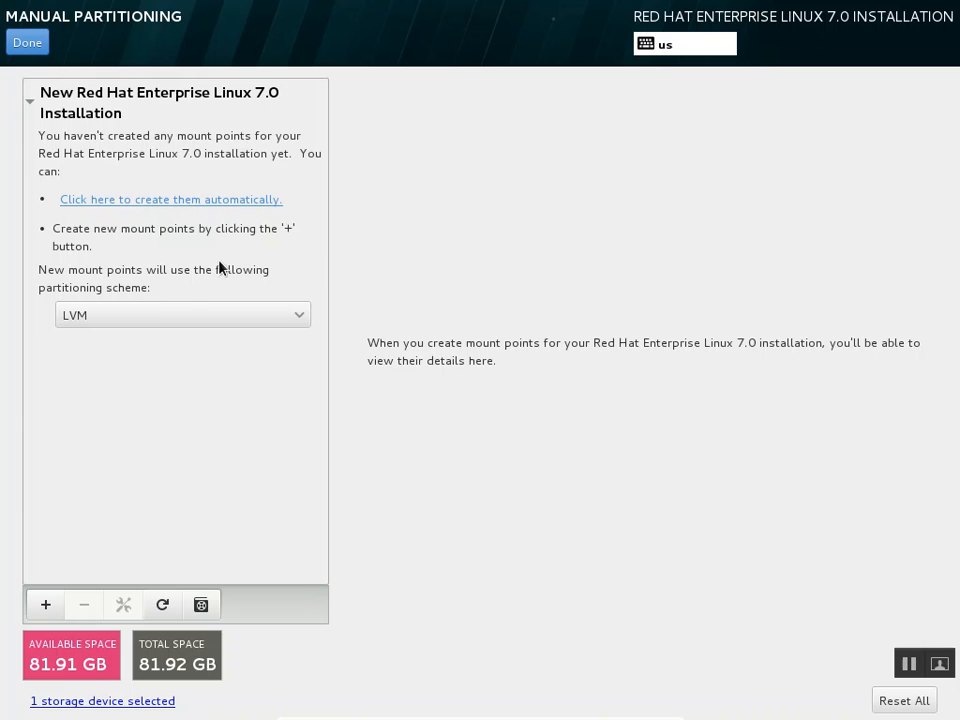
Switch the scheme from LVM to Standard Partition and add a / mount point of 10000 MB
left_click(189, 318)
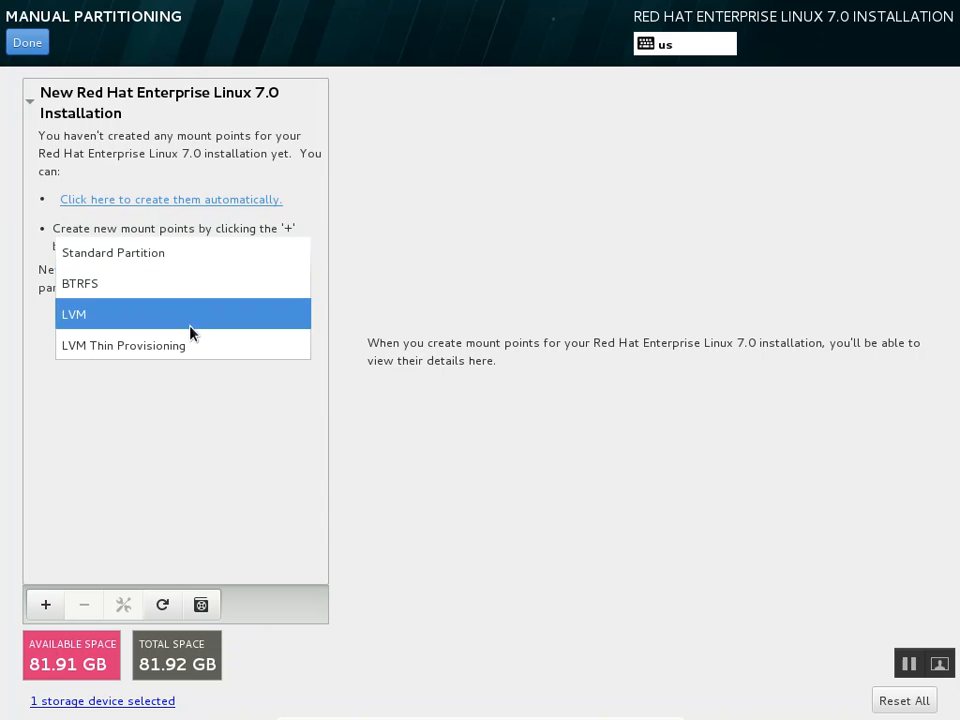
left_click(181, 262)
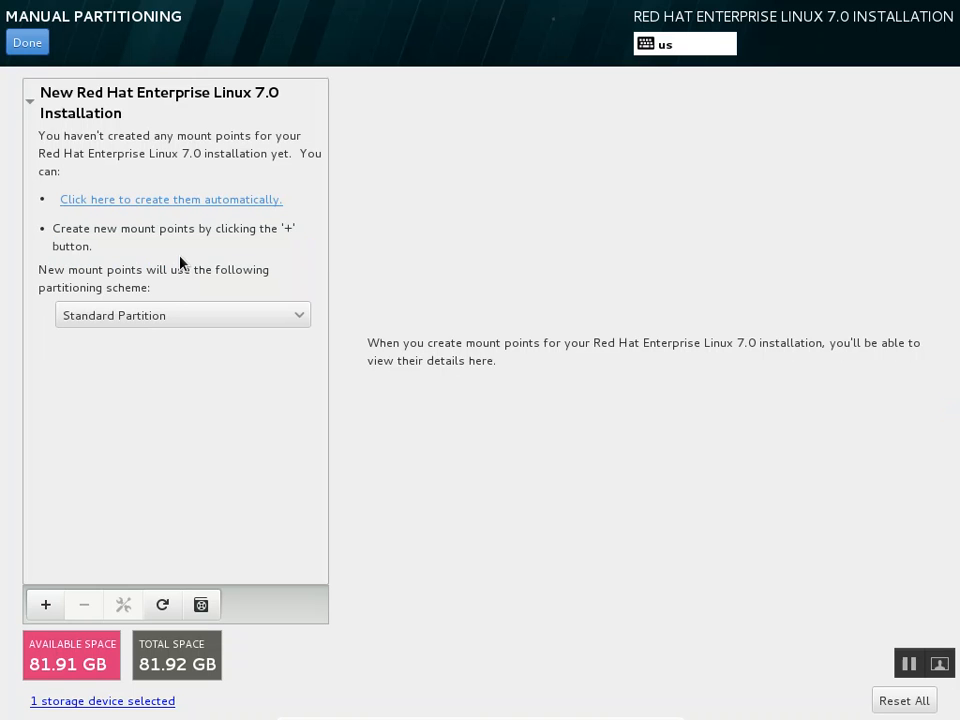
left_click(43, 616)
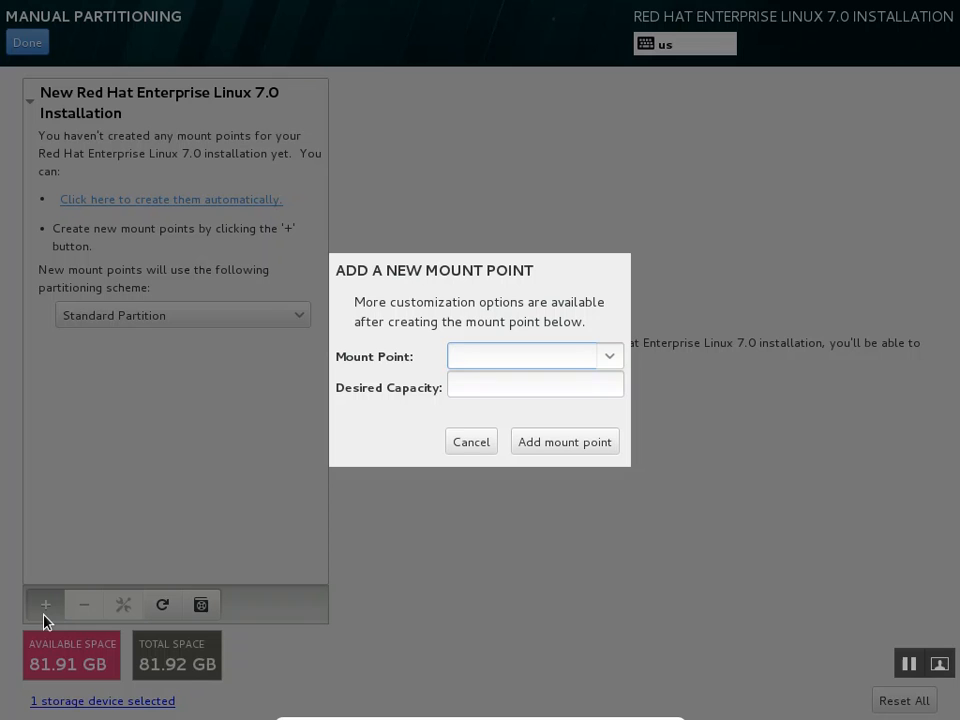
left_click(610, 357)
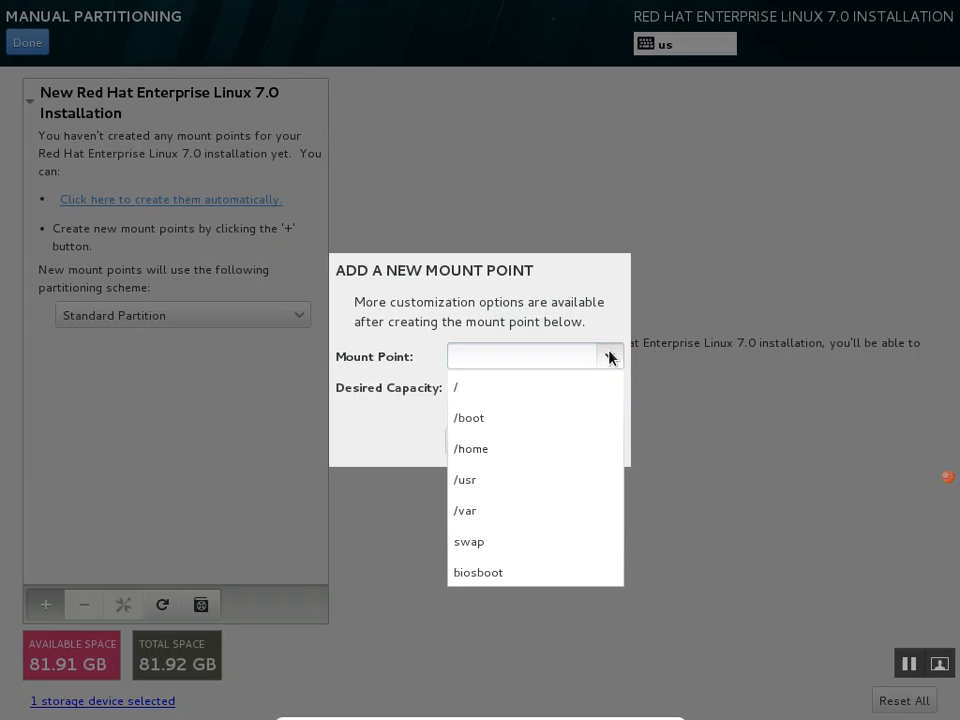
left_click(574, 396)
left_click(543, 388)
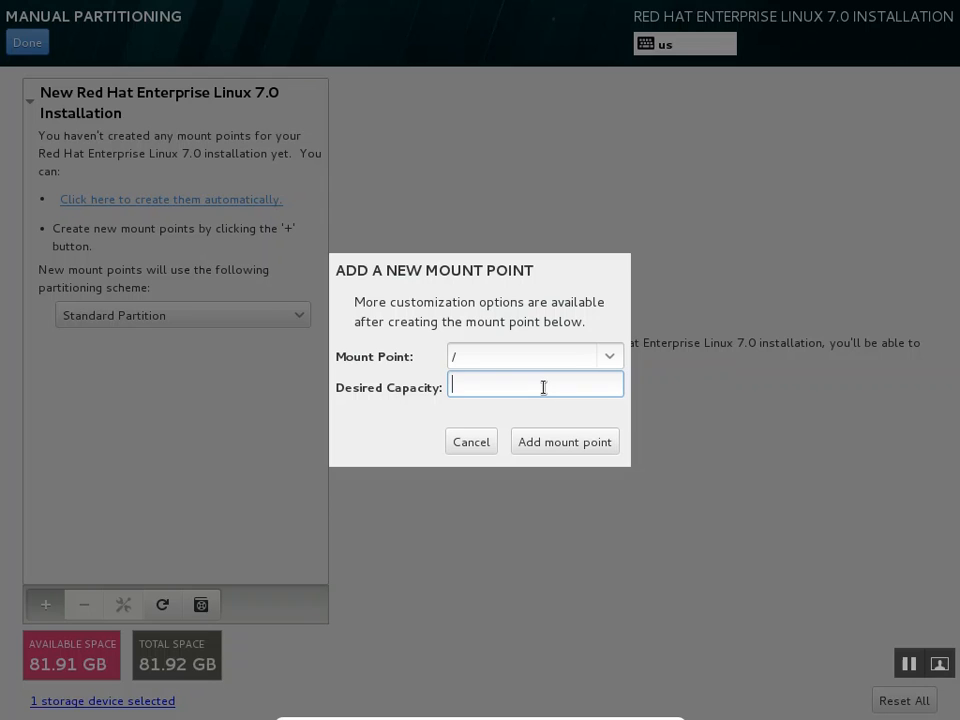
type("10000")
left_click(607, 451)
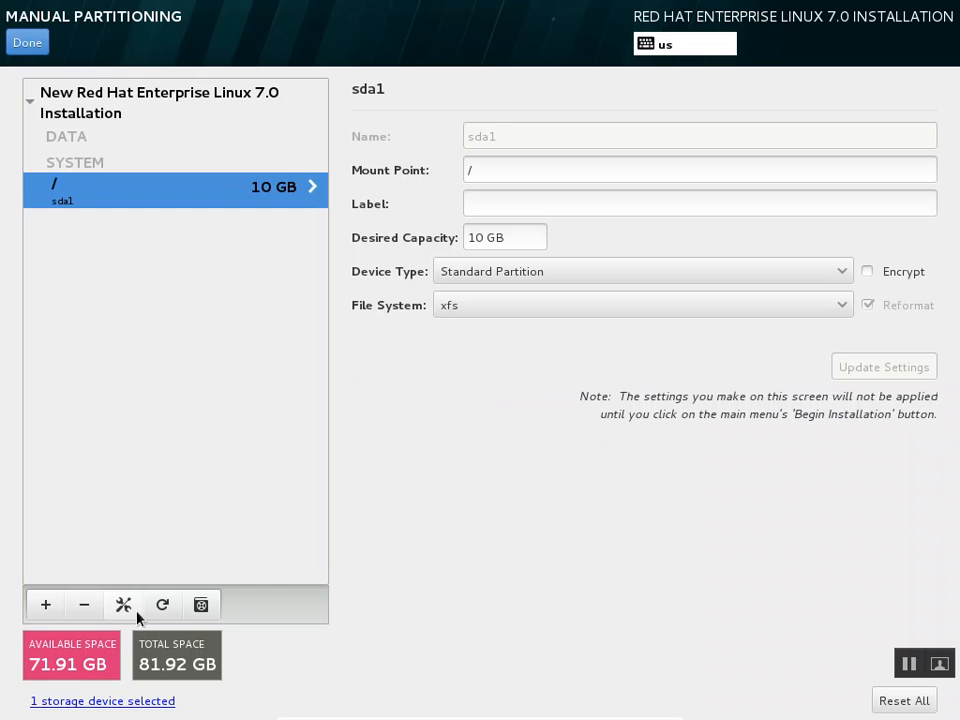
Add a /boot mount point with a desired capacity of 1024 MB
left_click(37, 609)
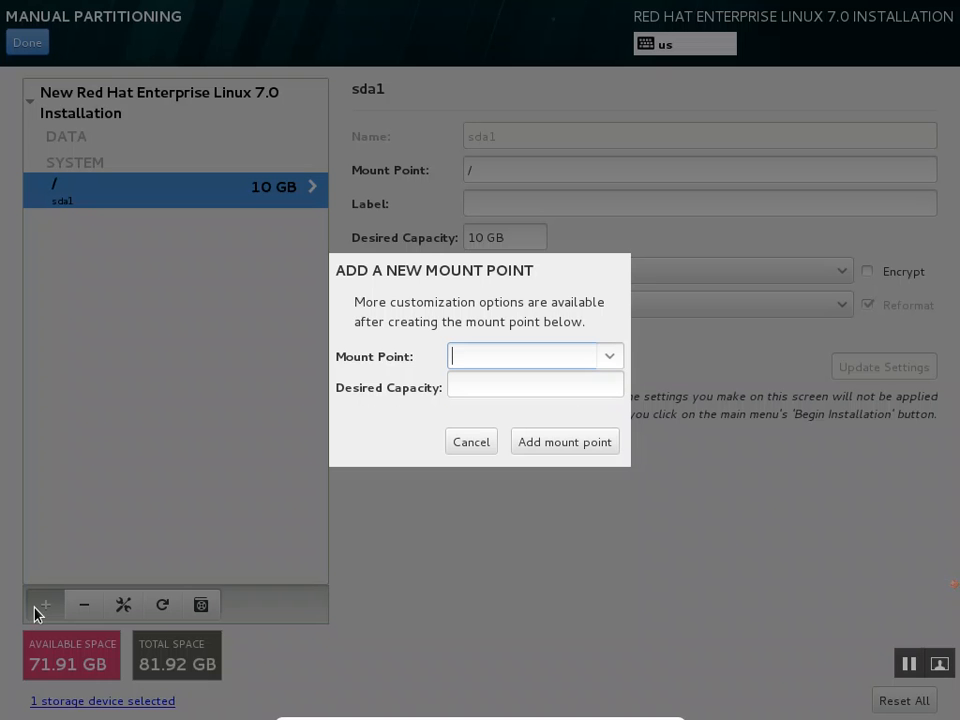
left_click(617, 354)
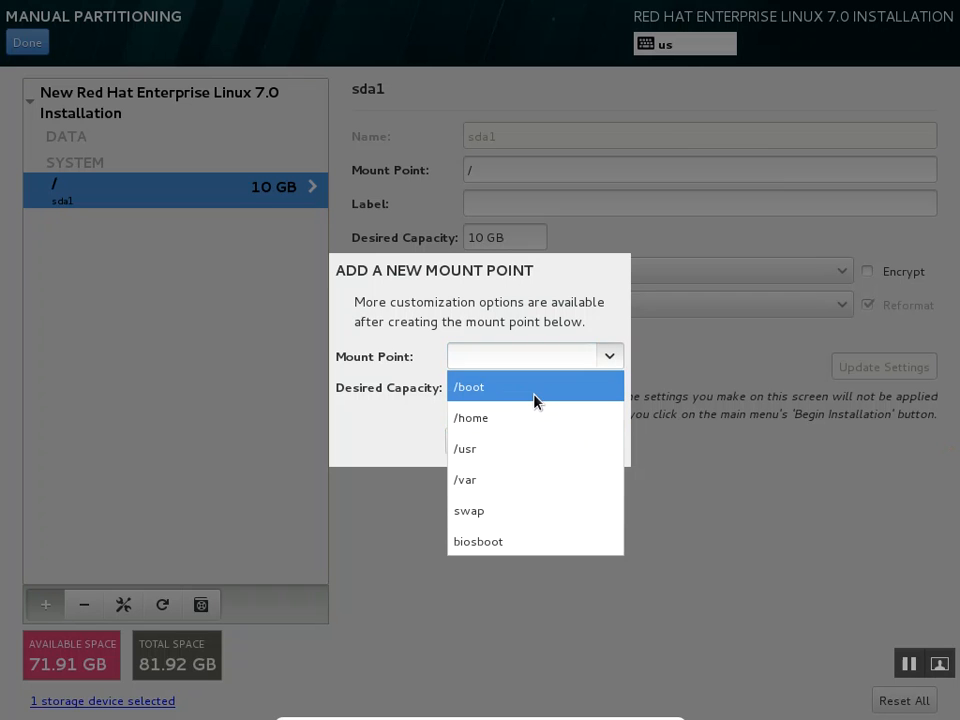
left_click(536, 394)
left_click(535, 388)
type("1025")
key("BackSpace")
type("4")
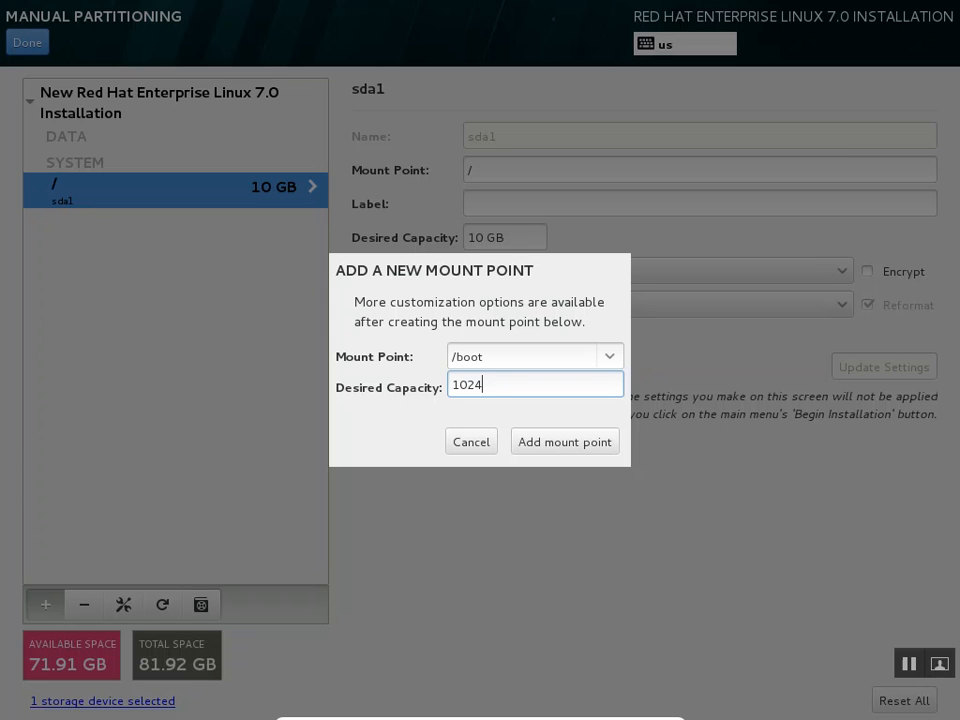
left_click(543, 446)
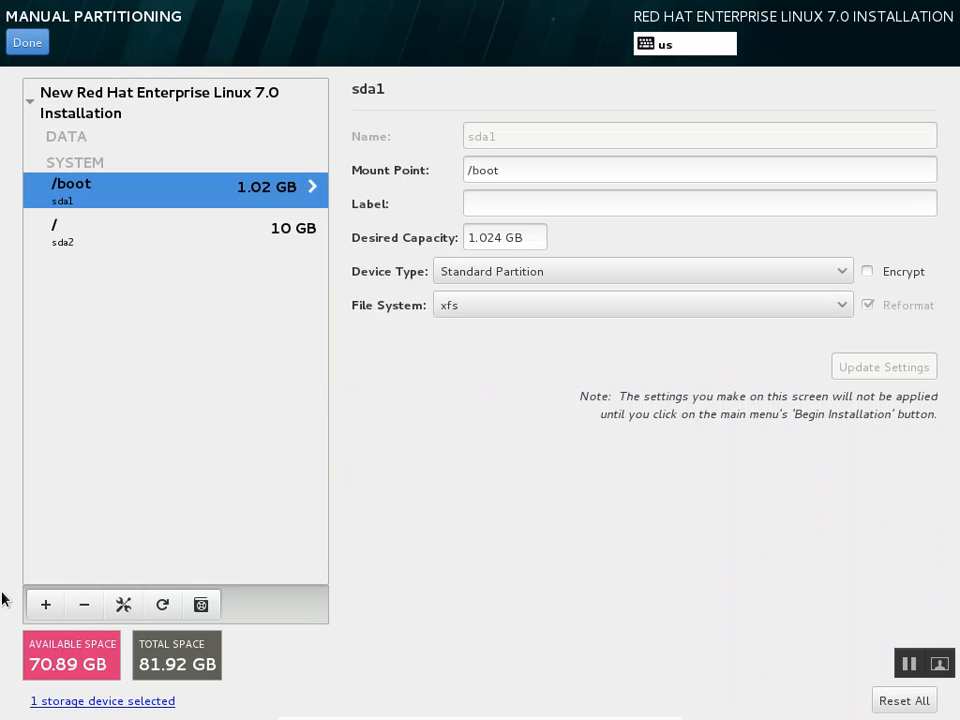
Start a new mount point with swap selected and the cursor in the empty capacity field
left_click(31, 607)
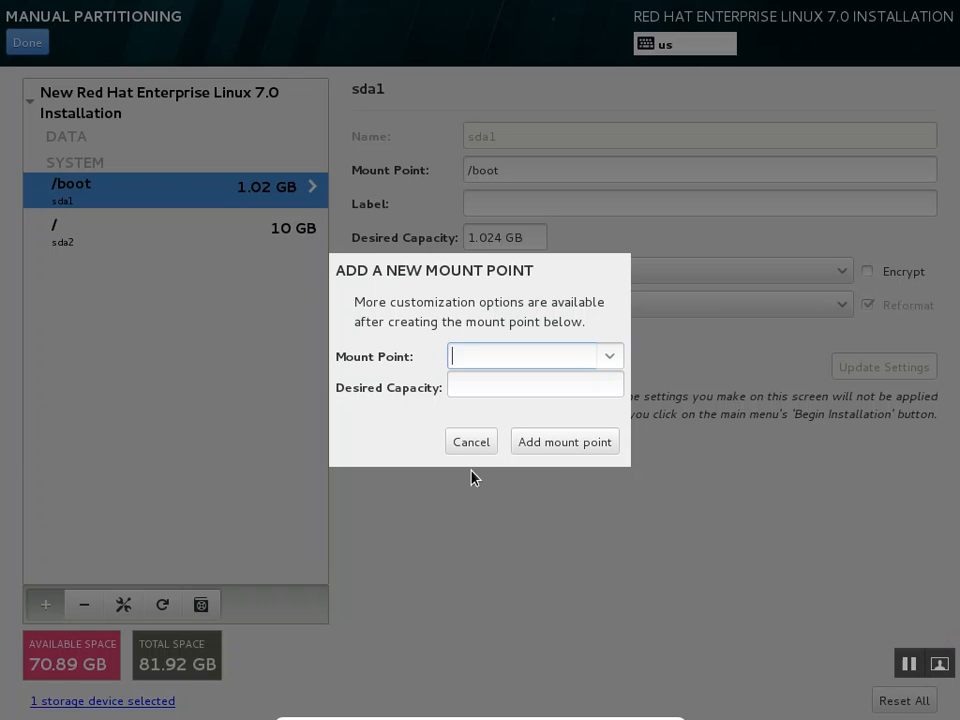
left_click(546, 387)
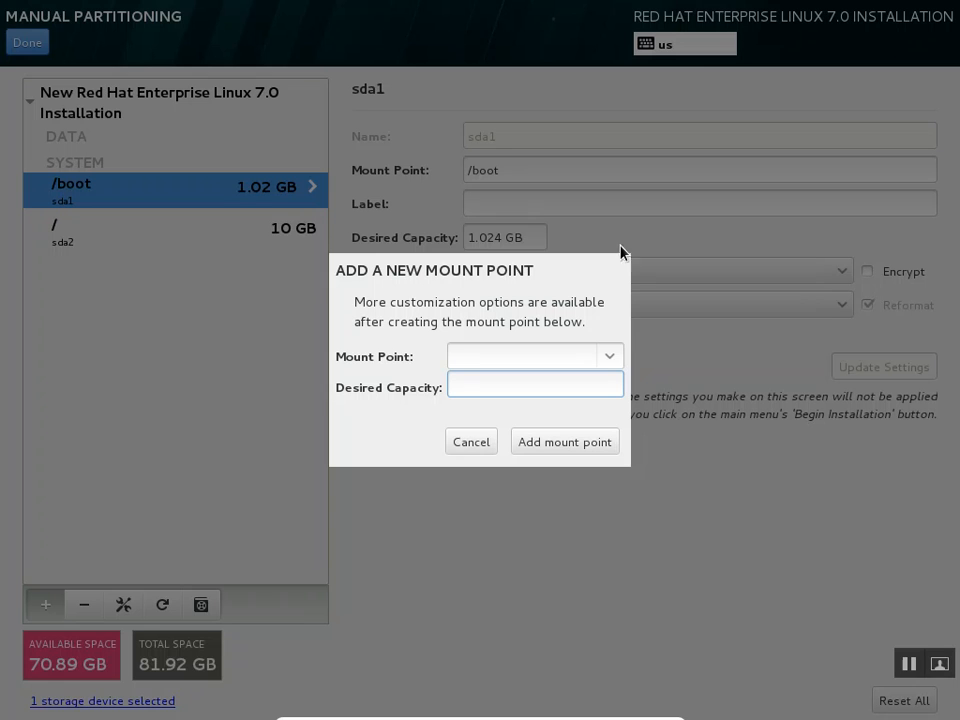
left_click(607, 369)
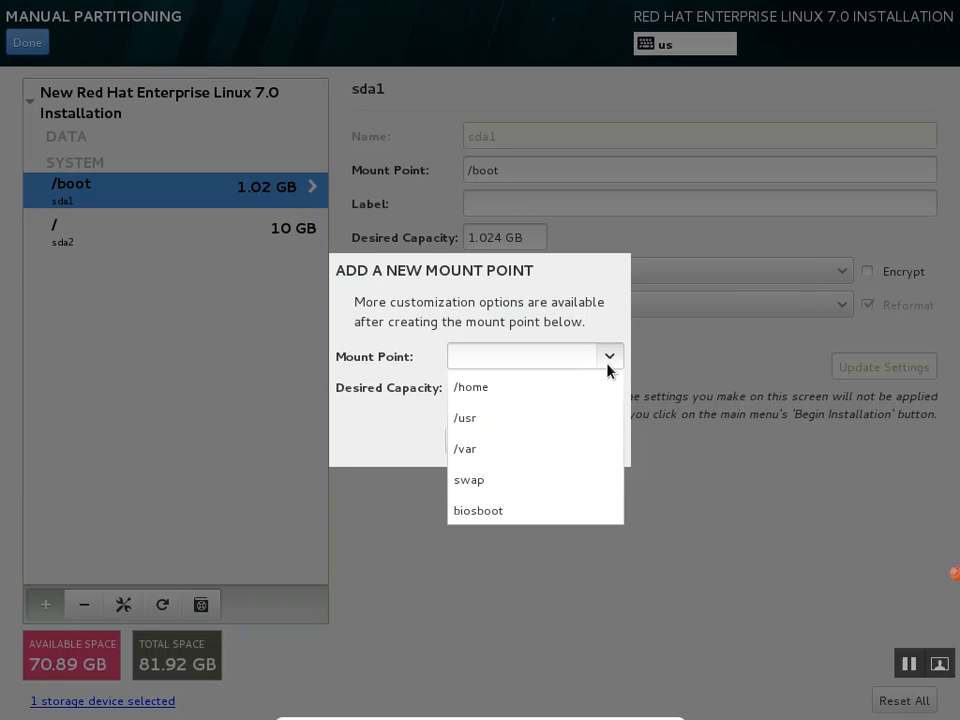
left_click(511, 493)
left_click(557, 381)
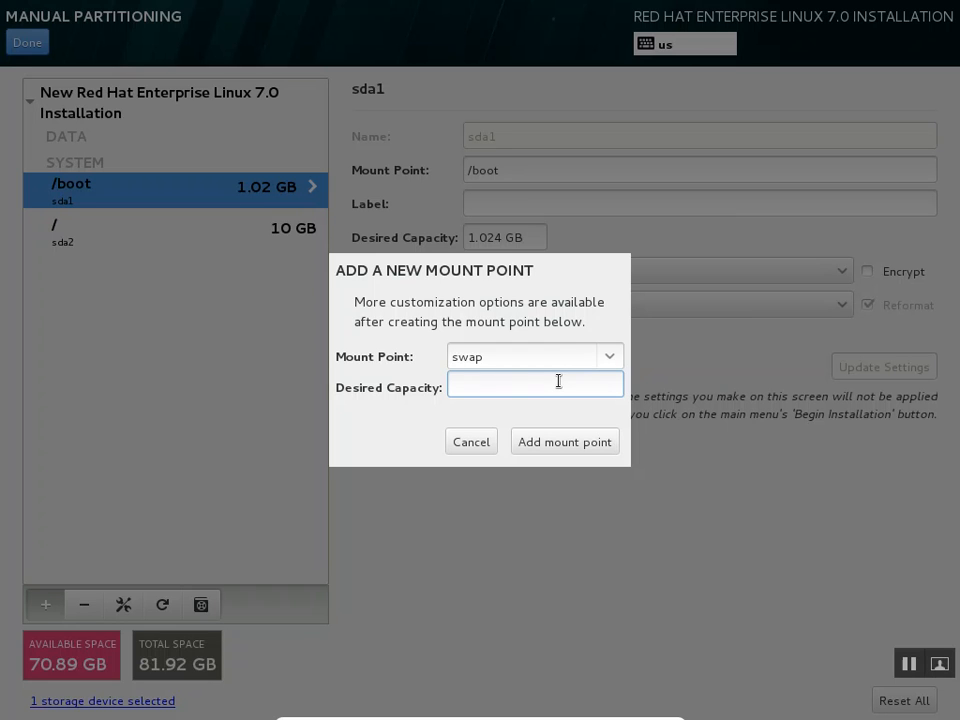
Add a 4096 MB swap partition, then begin another new mount point
type("4096")
left_click(575, 441)
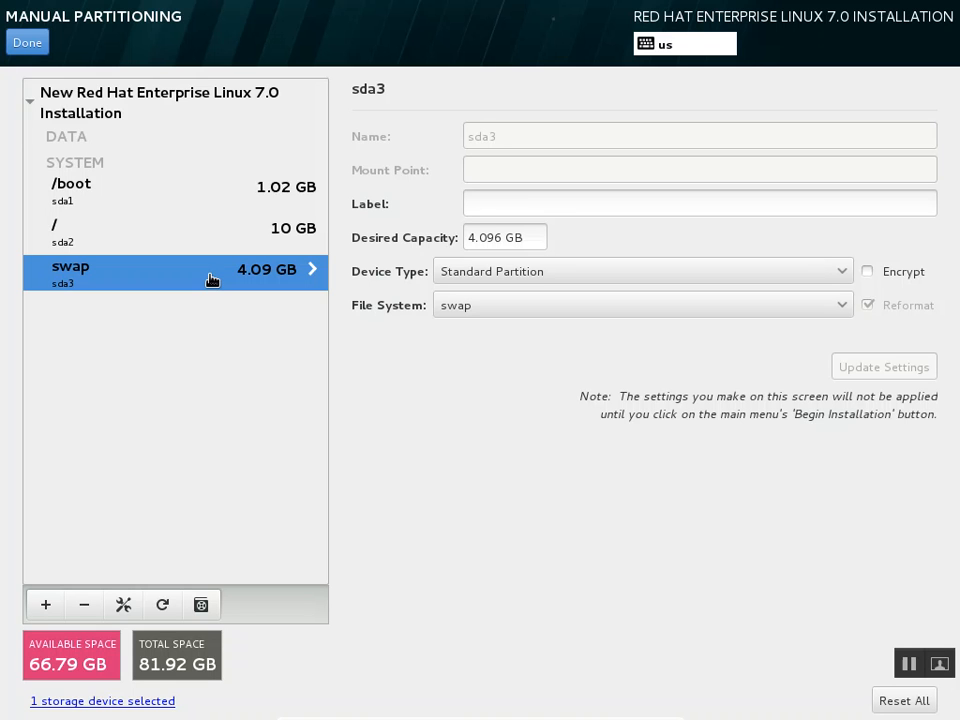
left_click(45, 605)
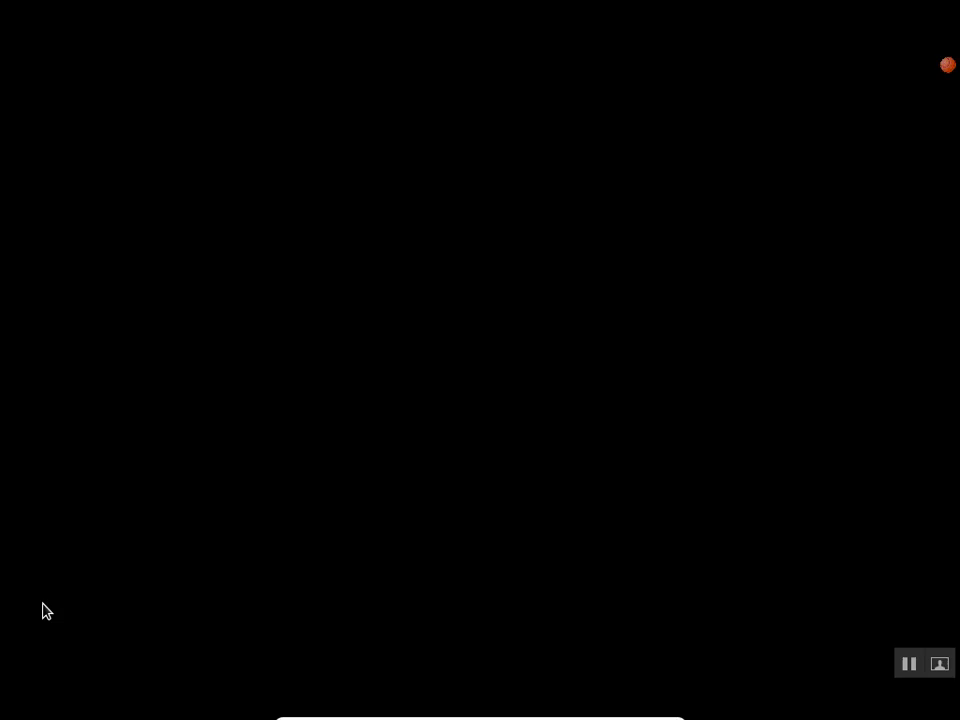
Add a /home mount point with a desired capacity of 10000 MB
type("/home")
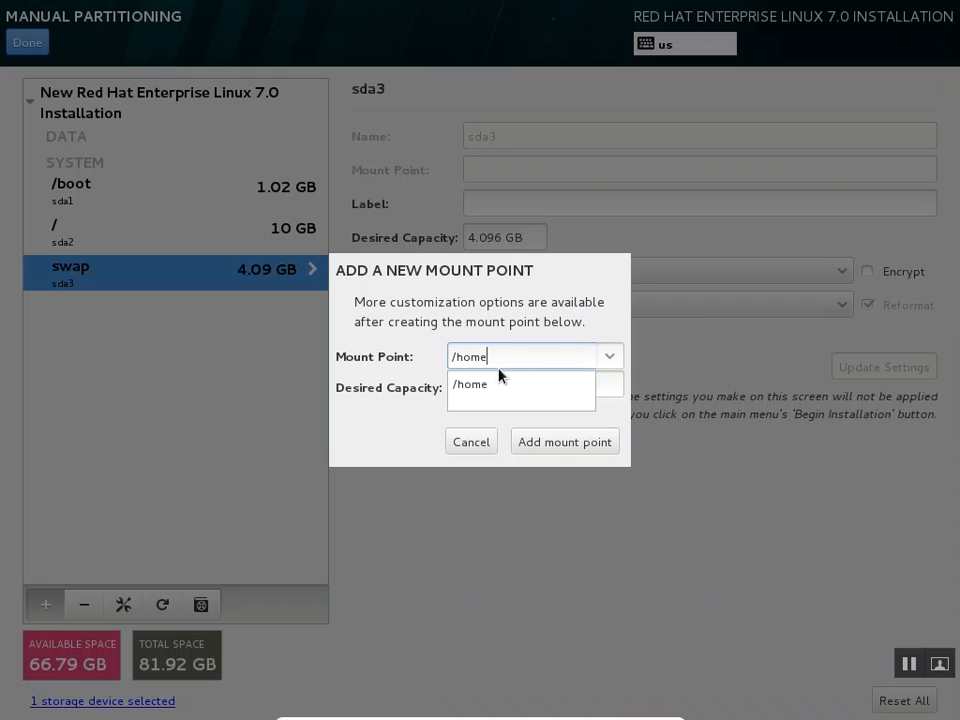
left_click(488, 384)
left_click(492, 380)
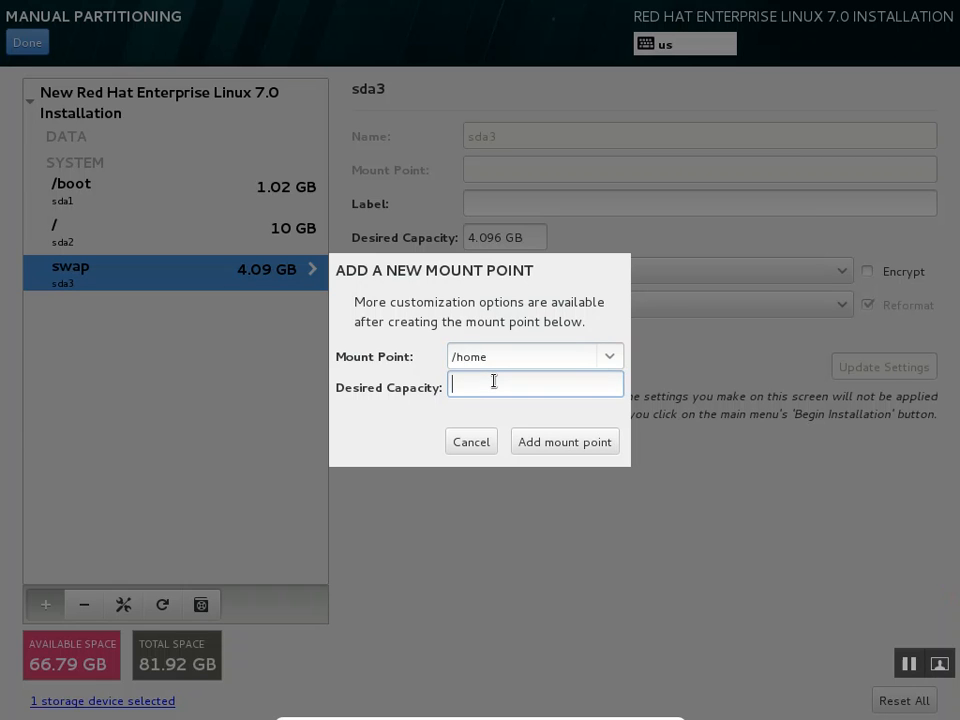
type("10000")
left_click(577, 440)
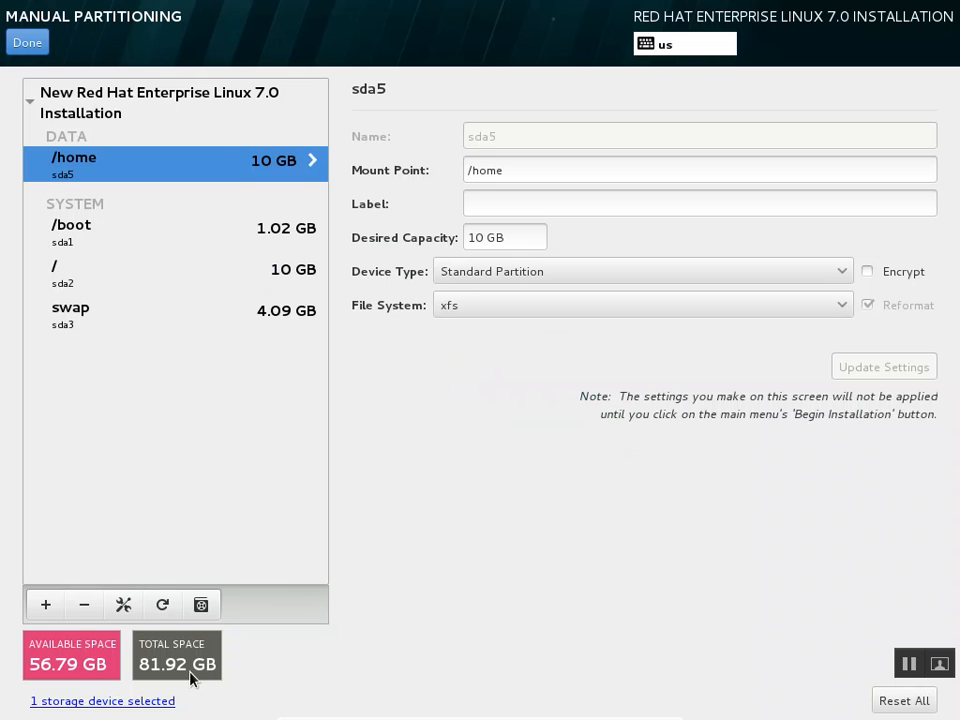
Bring up the Add a New Mount Point dialog for the next partition
left_click(44, 607)
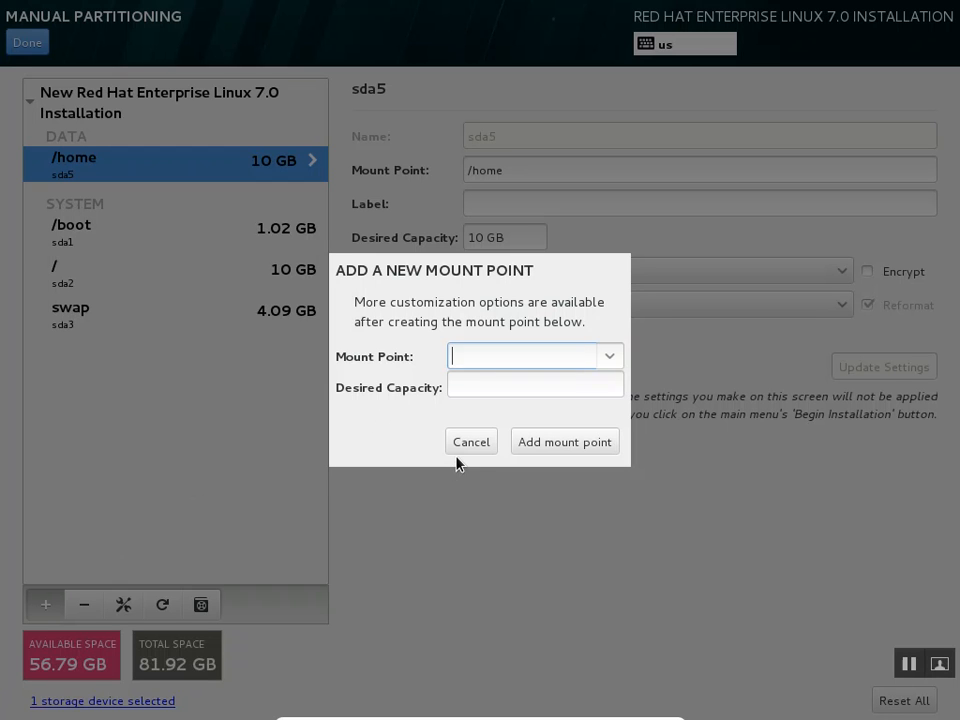
Add a /var mount point of 35000 MB, correcting the mistyped mount point entry first
type("2")
key("BackSpace")
type("35000")
left_click(566, 381)
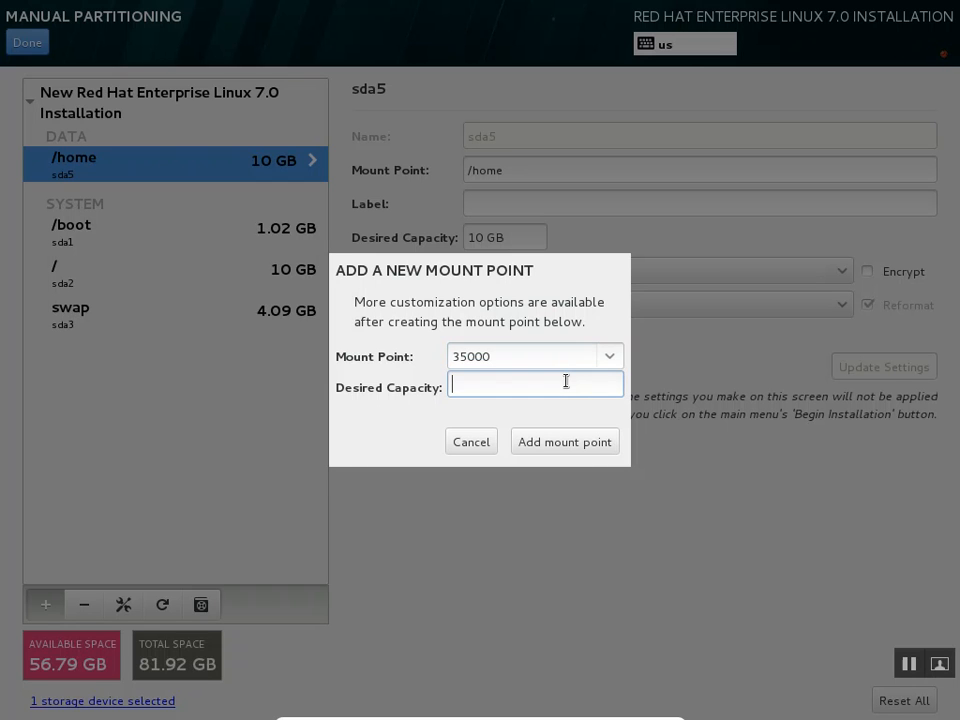
key("shift+Tab")
left_click(551, 360)
key("BackSpace")
key("BackSpace")
key("BackSpace")
key("BackSpace")
key("BackSpace")
type("/var")
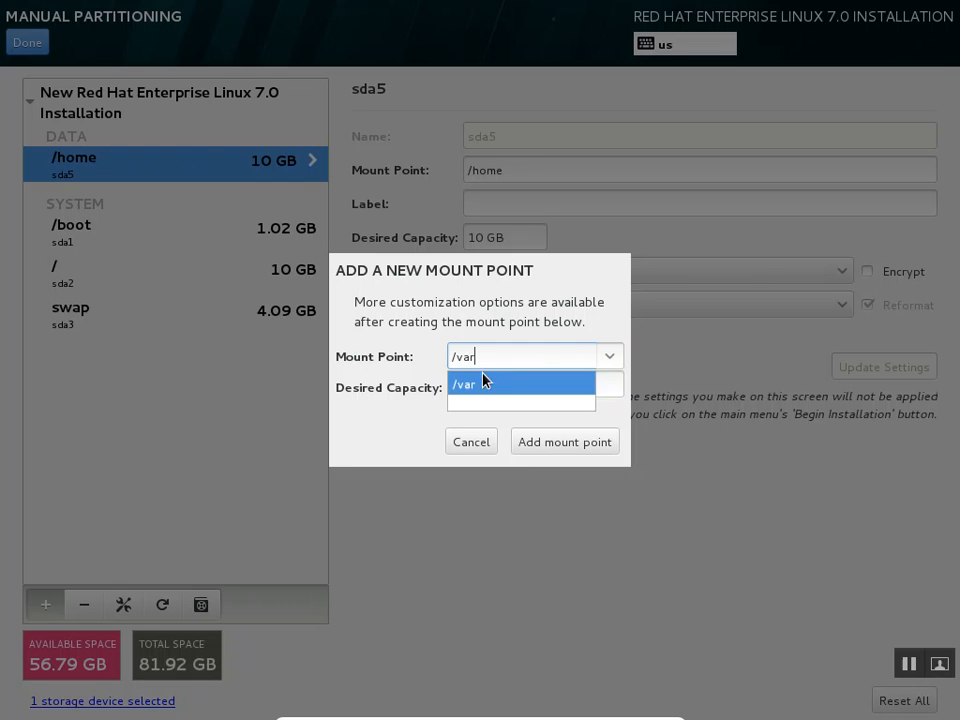
left_click(483, 383)
left_click(489, 390)
type("35000")
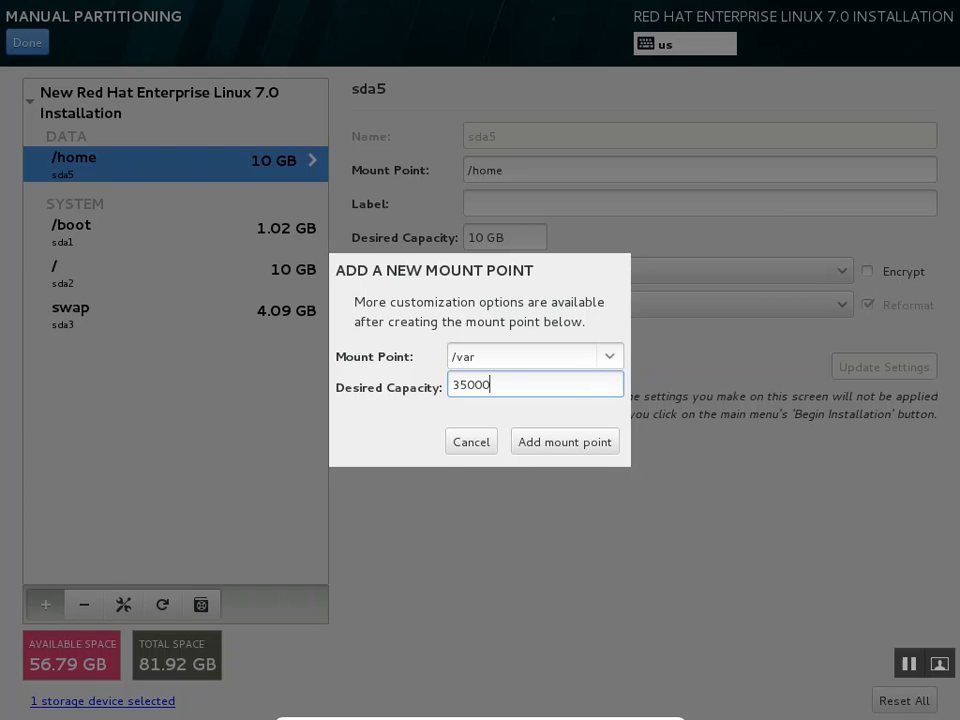
left_click(593, 451)
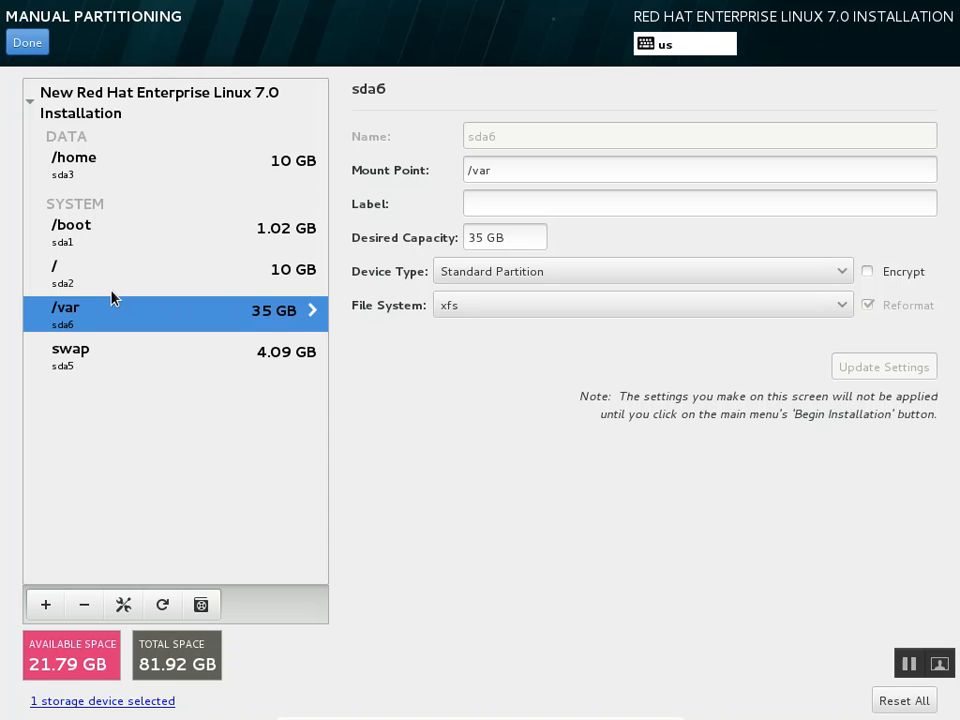
Finish manual partitioning to review the Summary of Changes
left_click(35, 44)
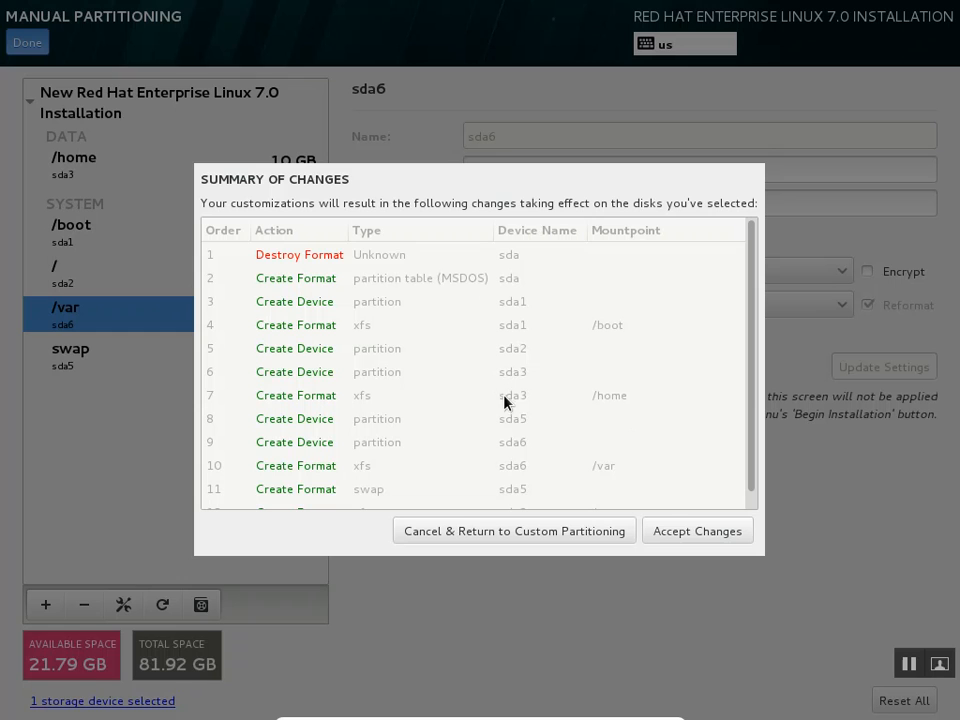
Accept the partitioning changes and return to the Installation Summary
left_click(669, 531)
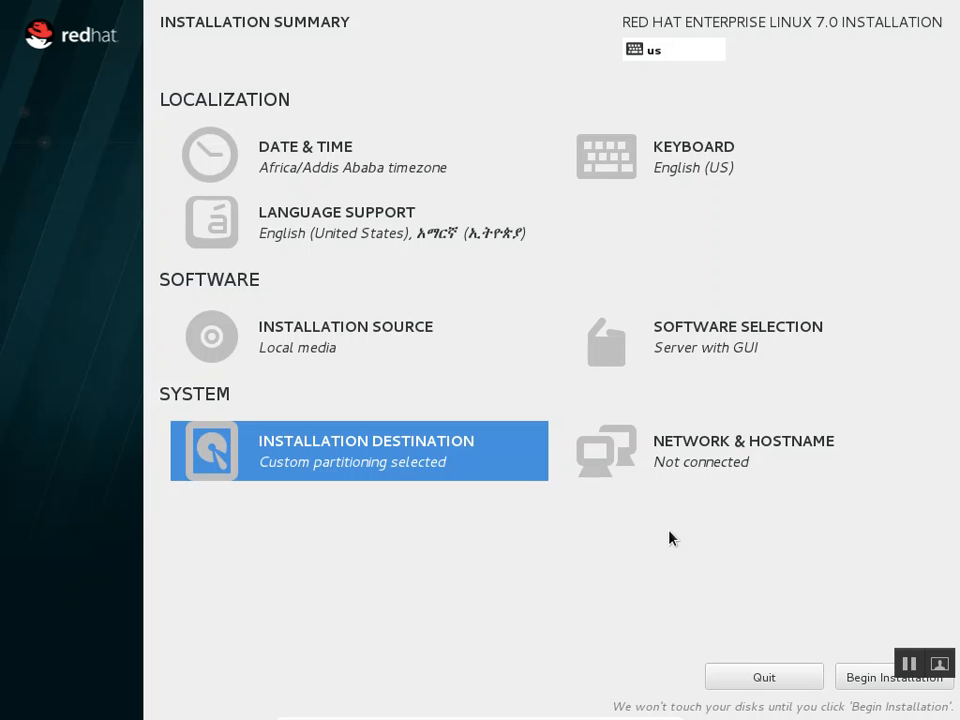
Turn on the Ethernet (enp0s3) connection in Network & Hostname and return to the summary
left_click(691, 472)
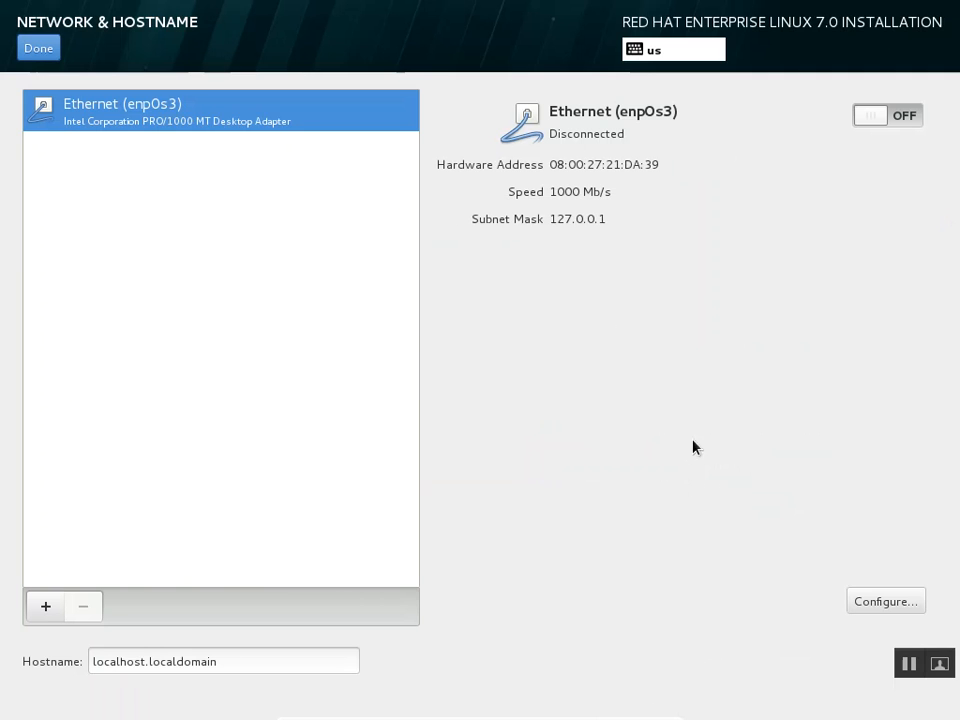
left_click(904, 122)
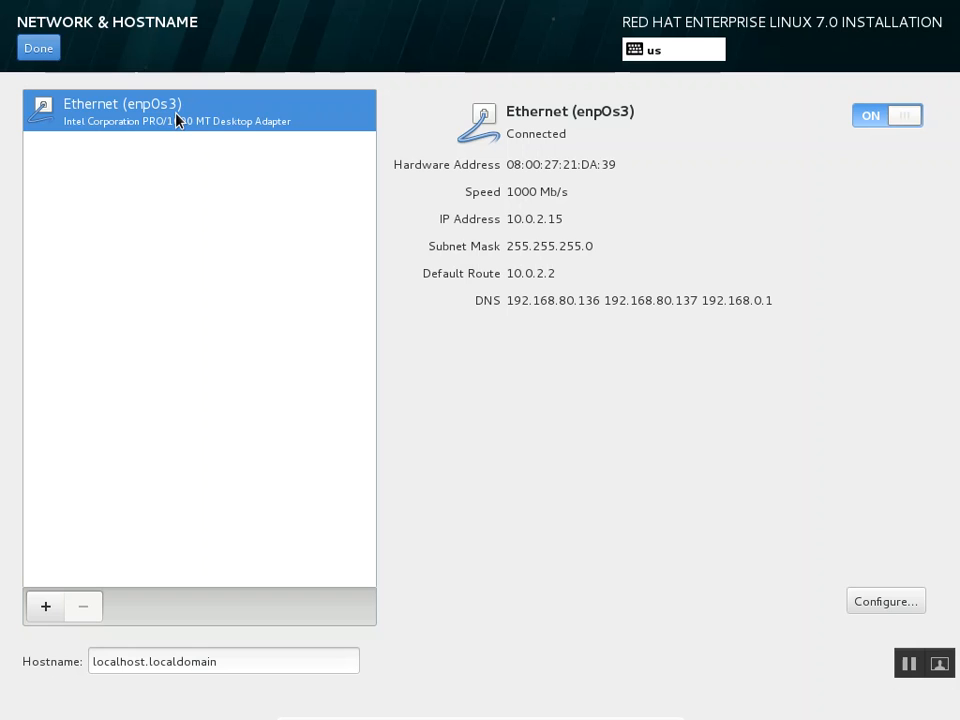
left_click(24, 47)
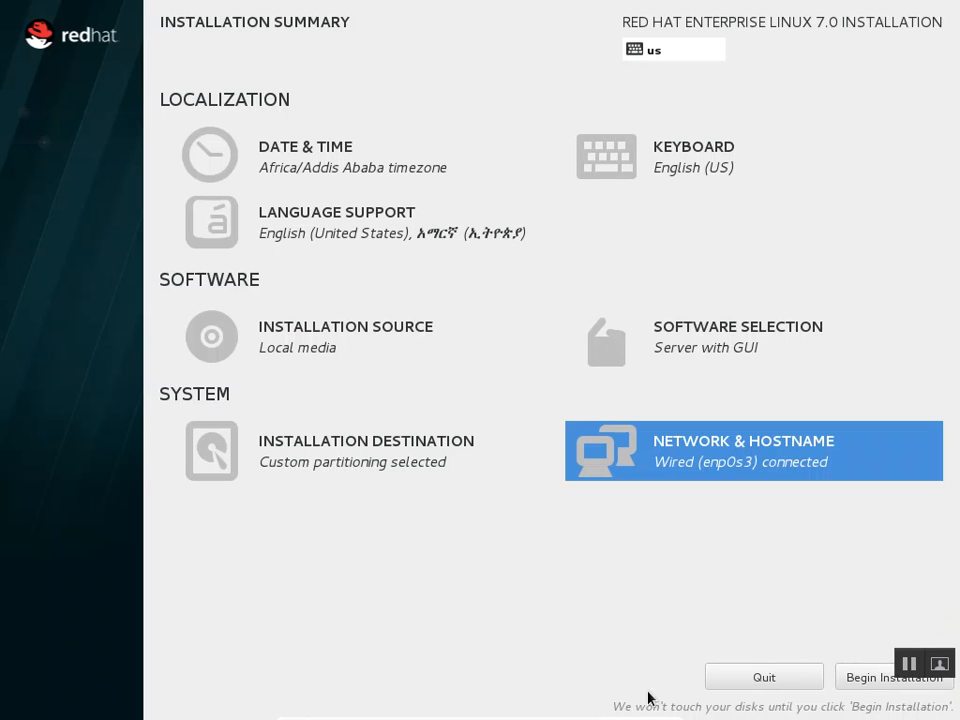
left_click(866, 689)
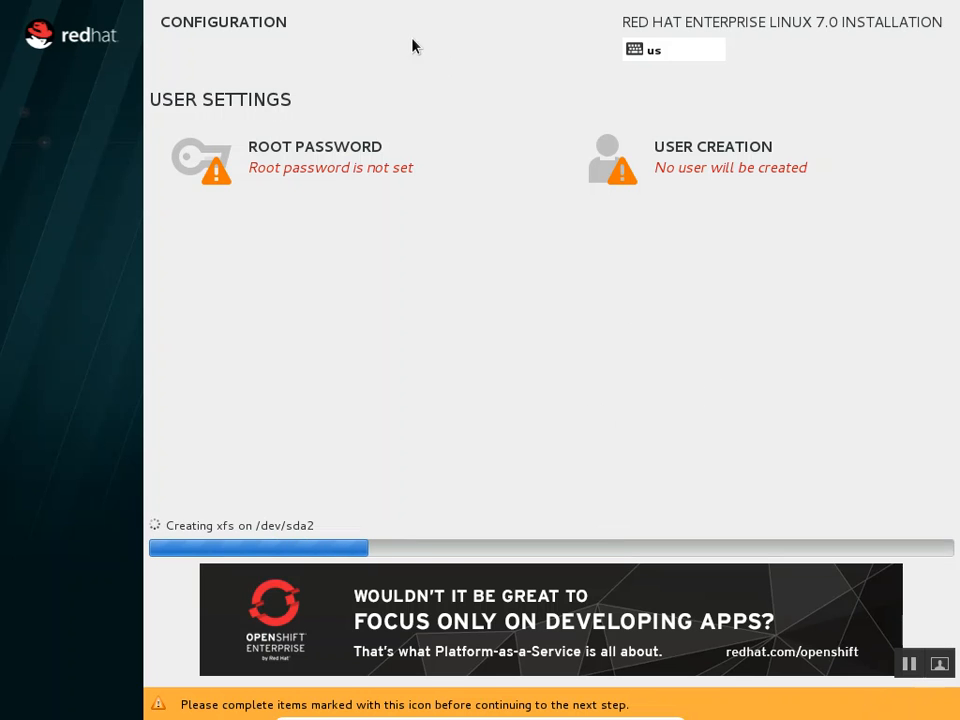
Enter and confirm the root password, accepting it despite the weak-password warning
left_click(310, 162)
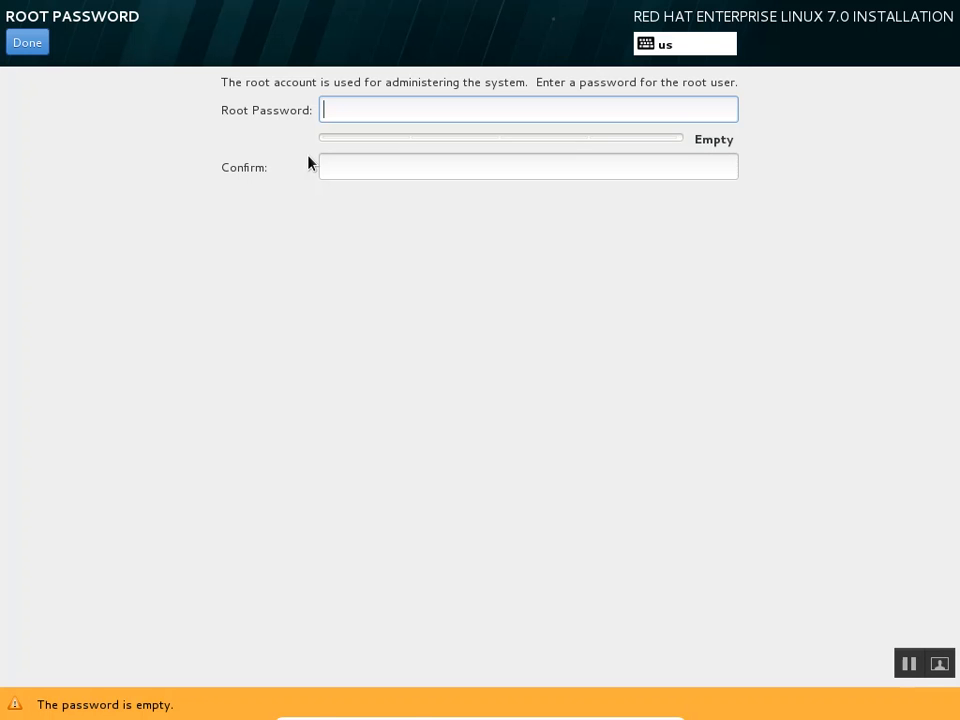
type("redhat")
key("Tab")
type("redhat")
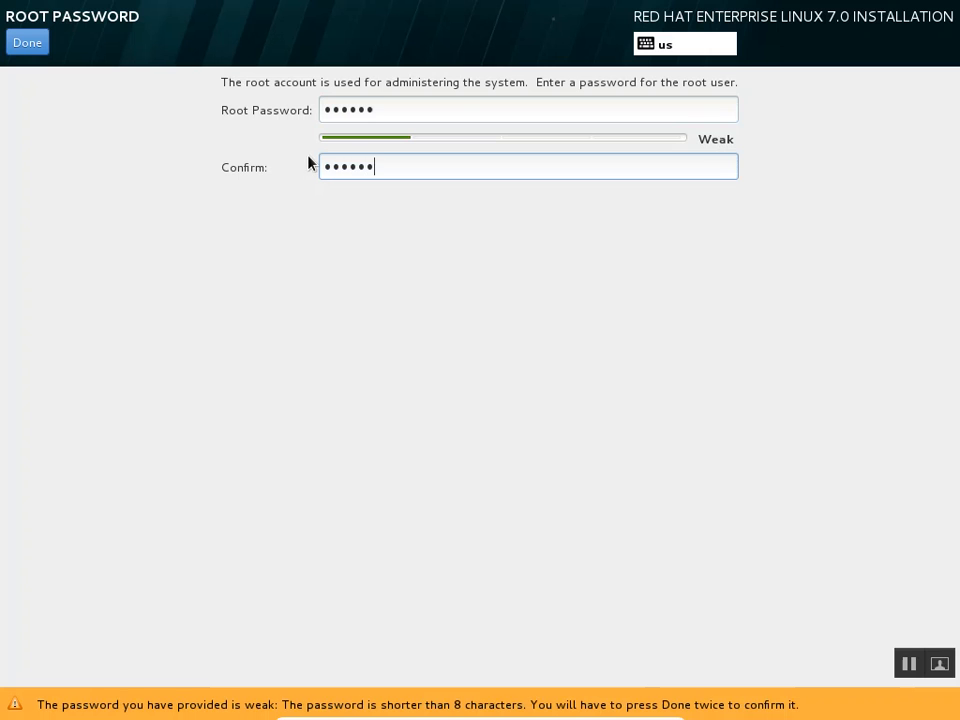
left_click(30, 43)
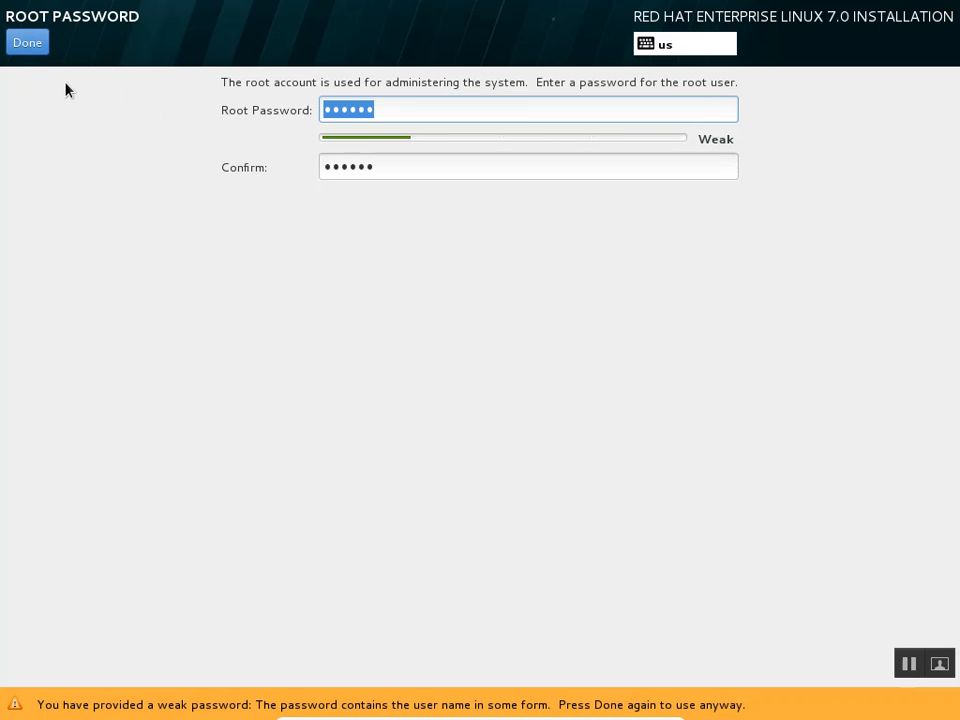
left_click(30, 45)
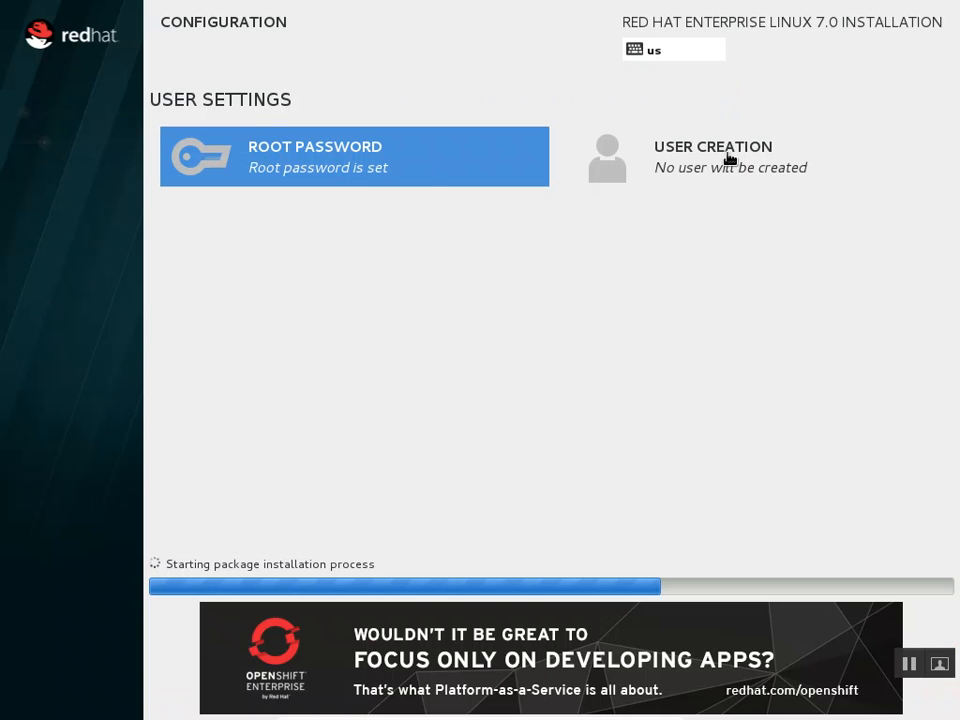
Enter the new user's full name, check the username, and make them an administrator
left_click(713, 177)
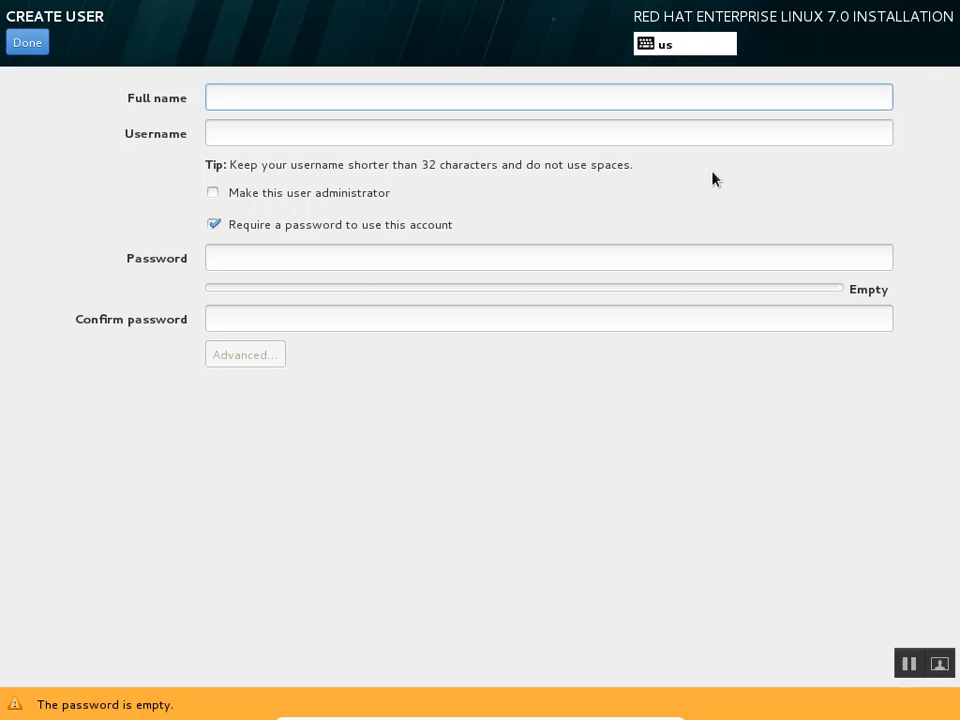
type("Vivek Trivedi")
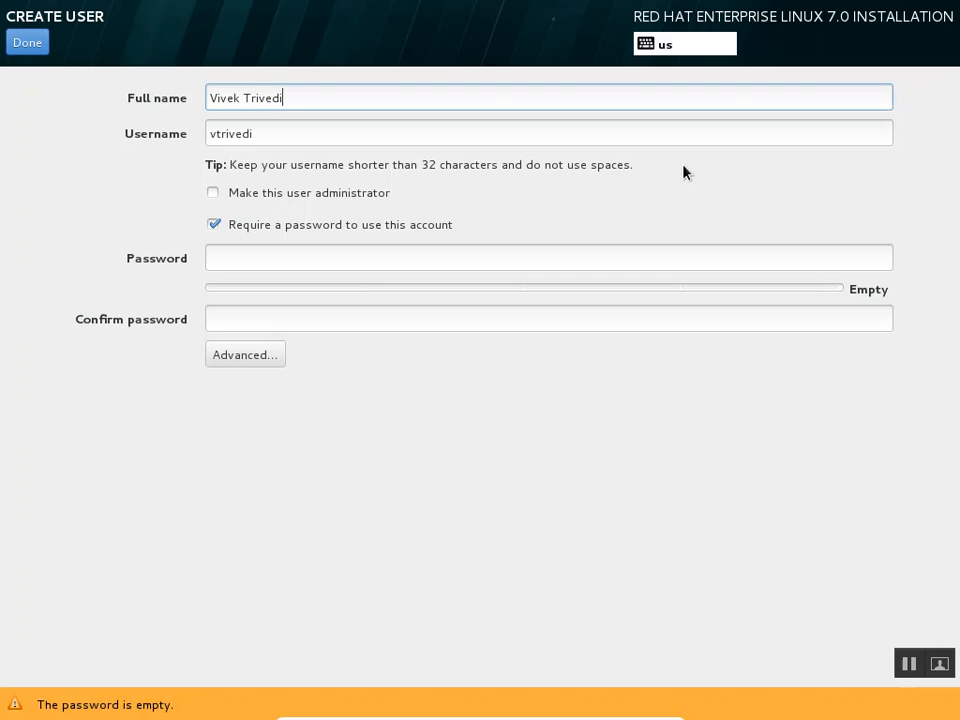
left_click(501, 137)
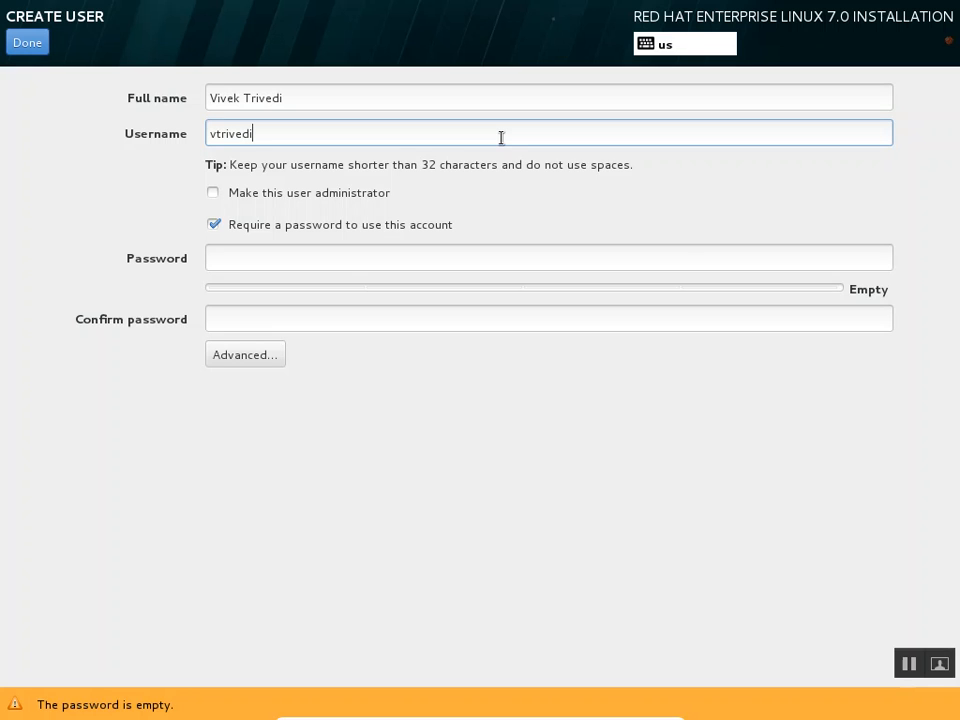
left_click(214, 197)
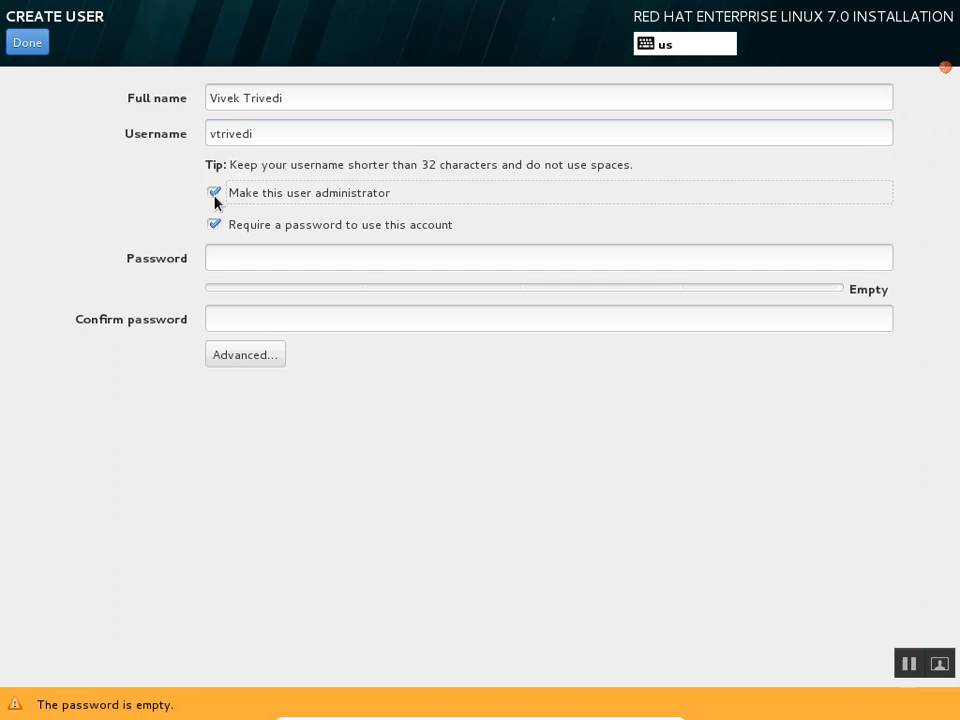
Type the user's six-character password and confirm it
left_click(421, 265)
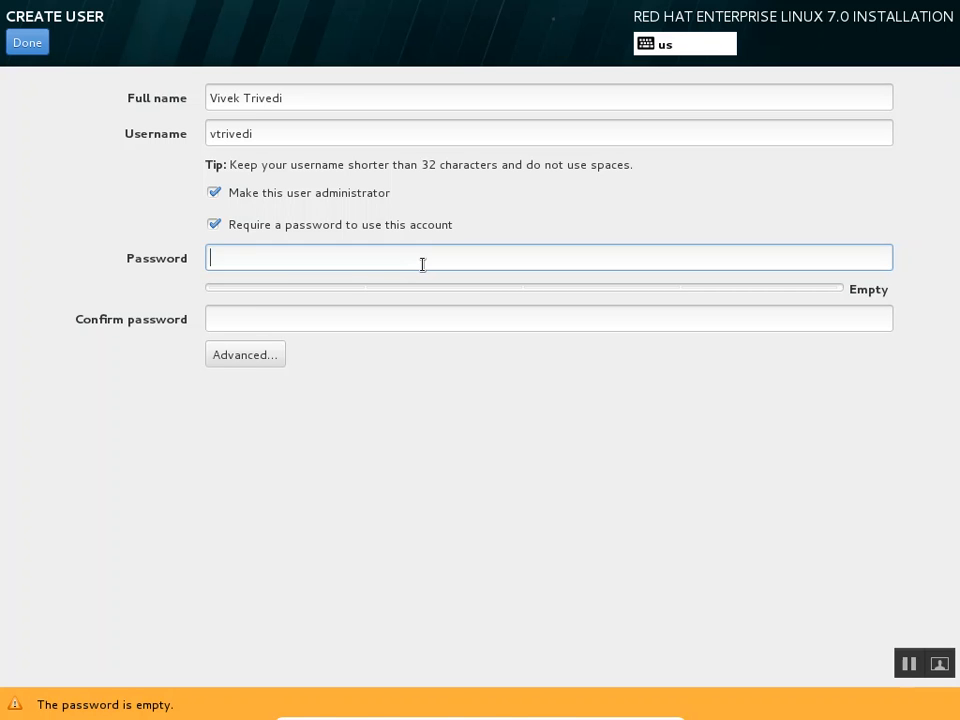
type("•")
key("BackSpace")
type("••••••")
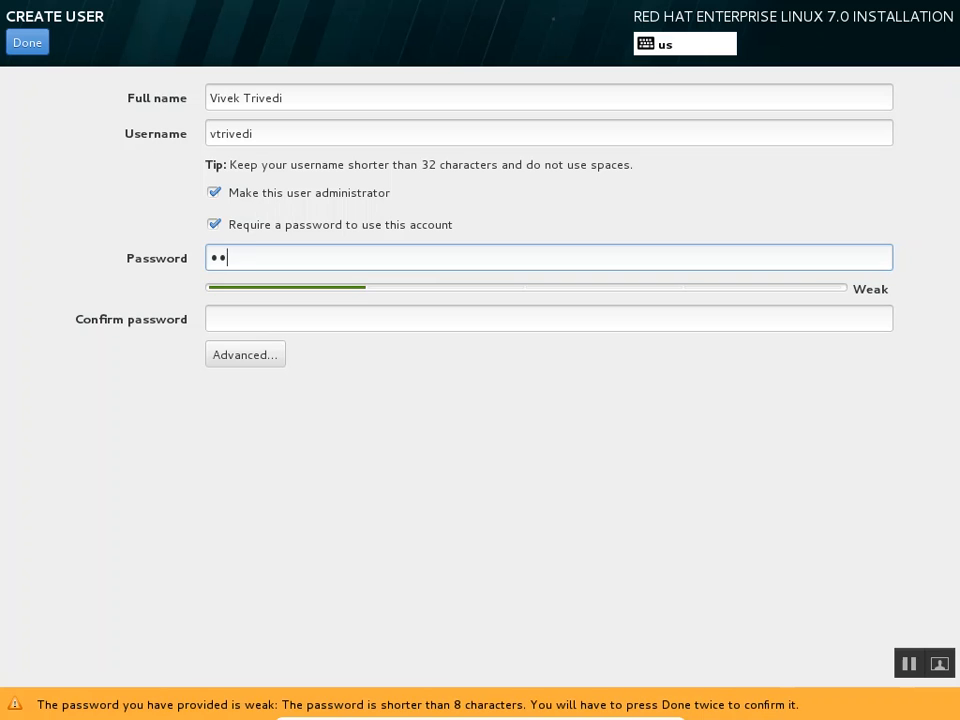
key("Tab")
type("••••••")
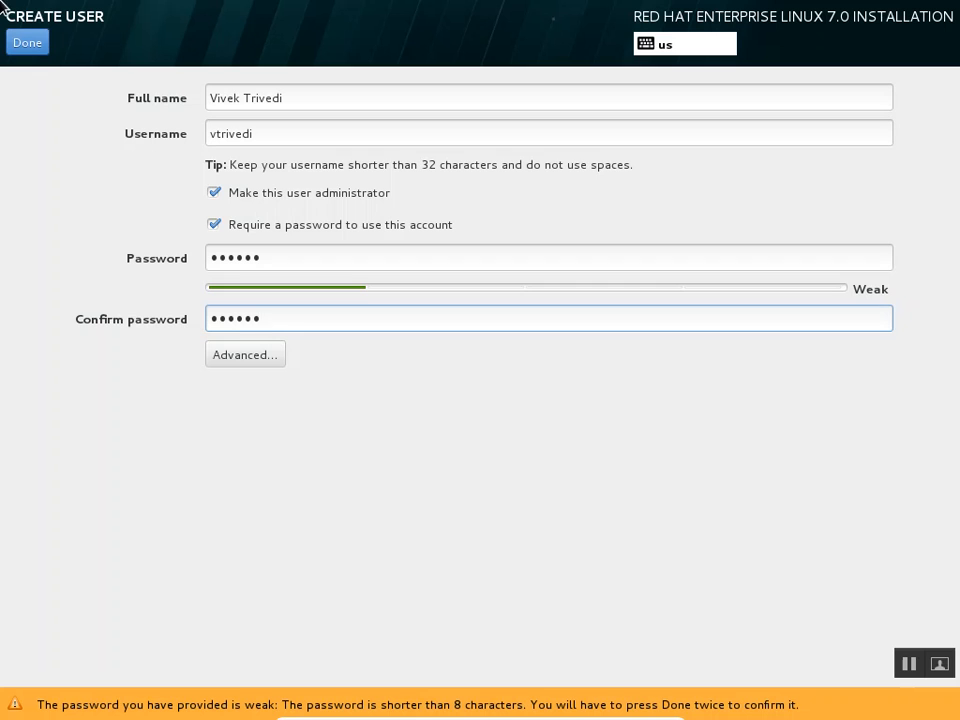
Save the administrator account despite the weak password and let the installation complete
left_click(34, 50)
left_click(34, 50)
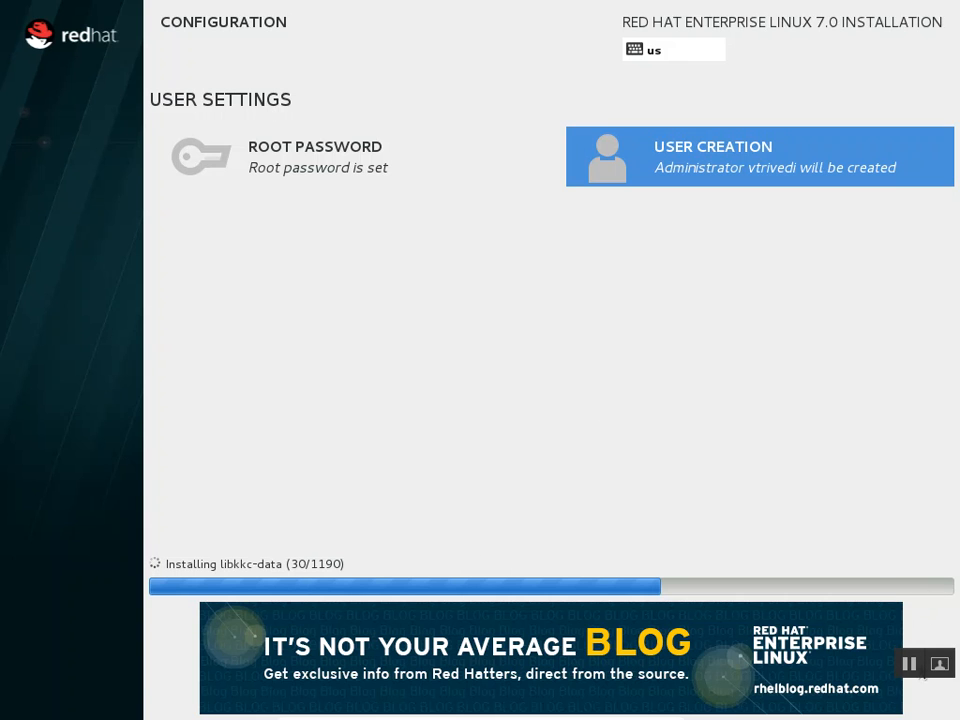
left_click(902, 667)
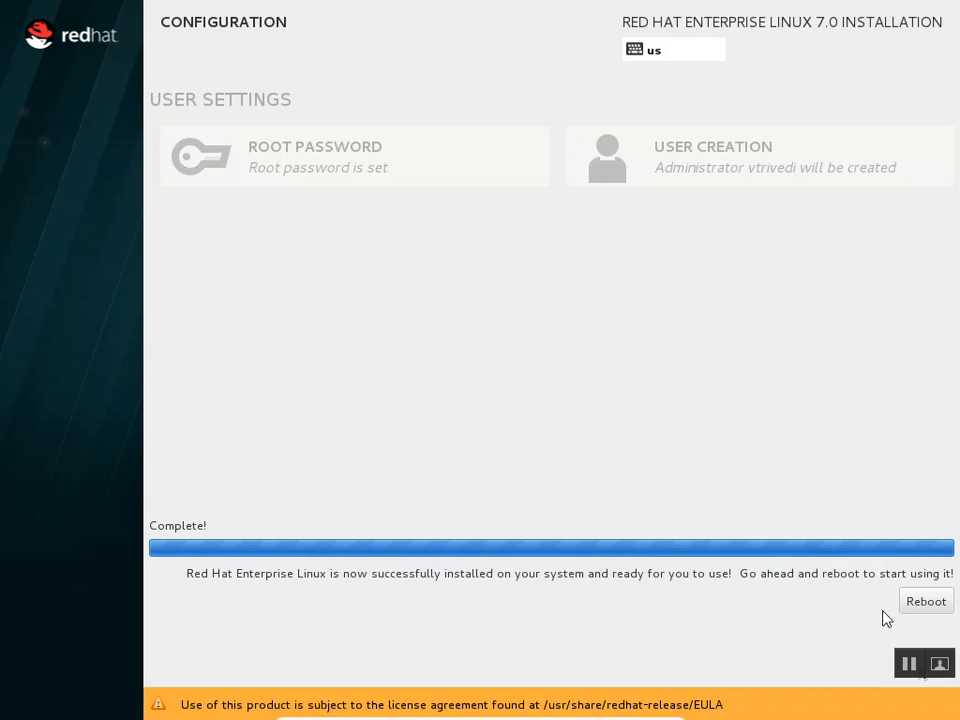
Reboot the VM and boot the default Red Hat Enterprise Linux GRUB entry immediately
left_click(936, 603)
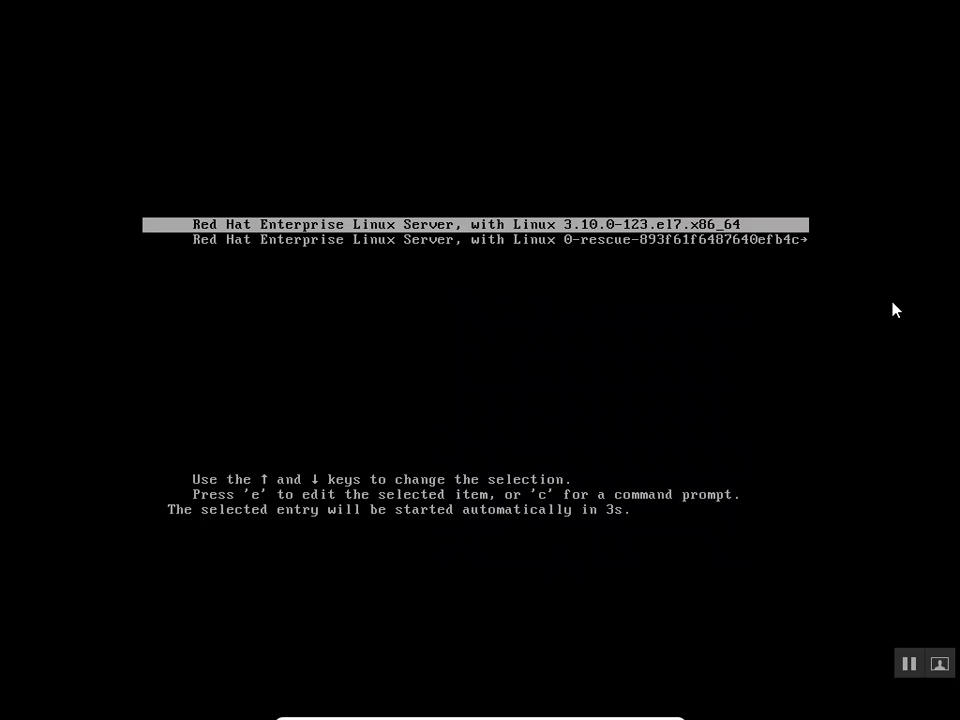
key("Return")
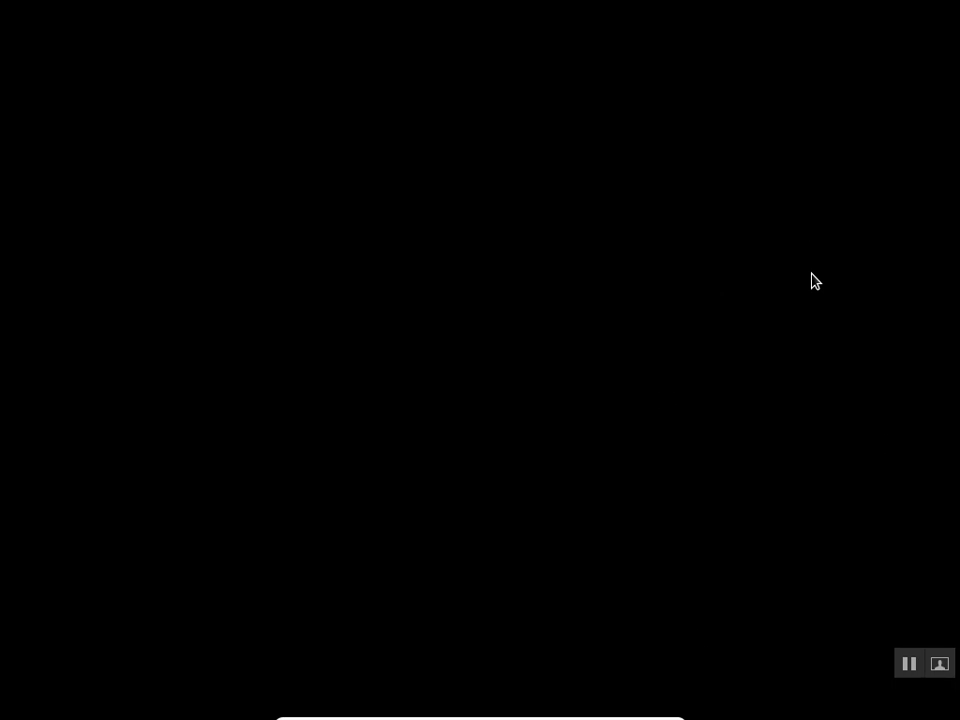
Tick 'I accept the license agreement' under License Information and confirm with Done
left_click(908, 664)
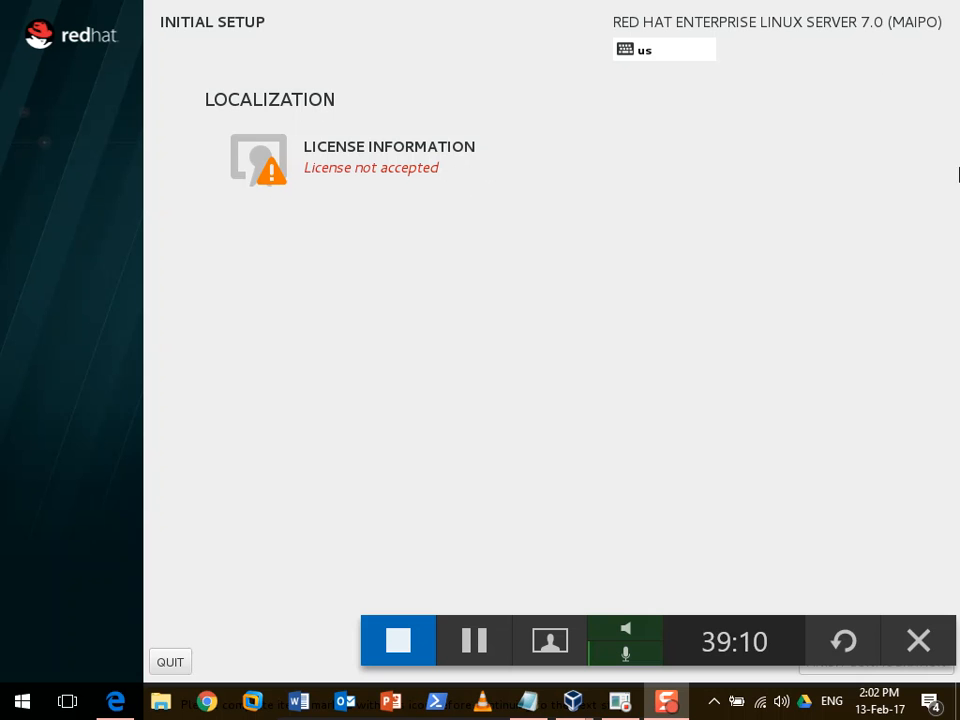
left_click(348, 167)
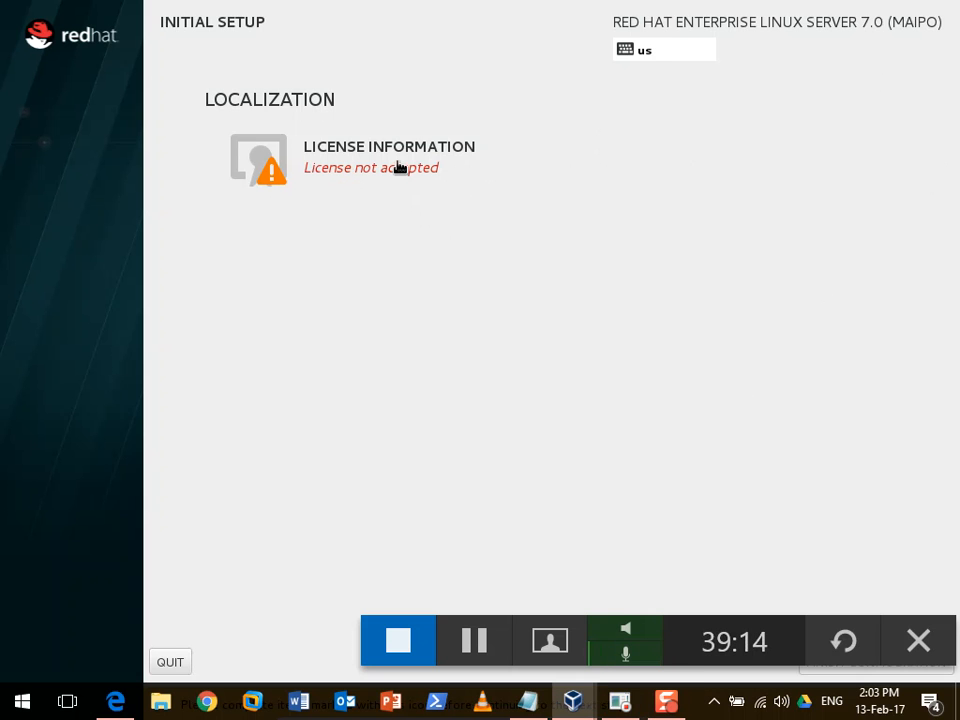
left_click(396, 167)
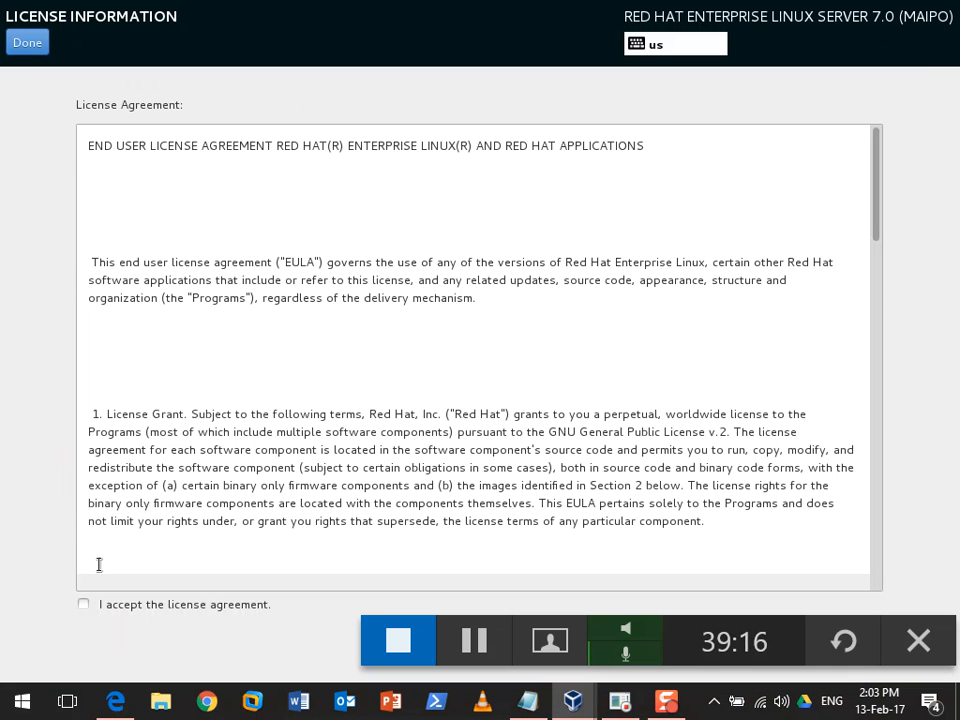
left_click(84, 606)
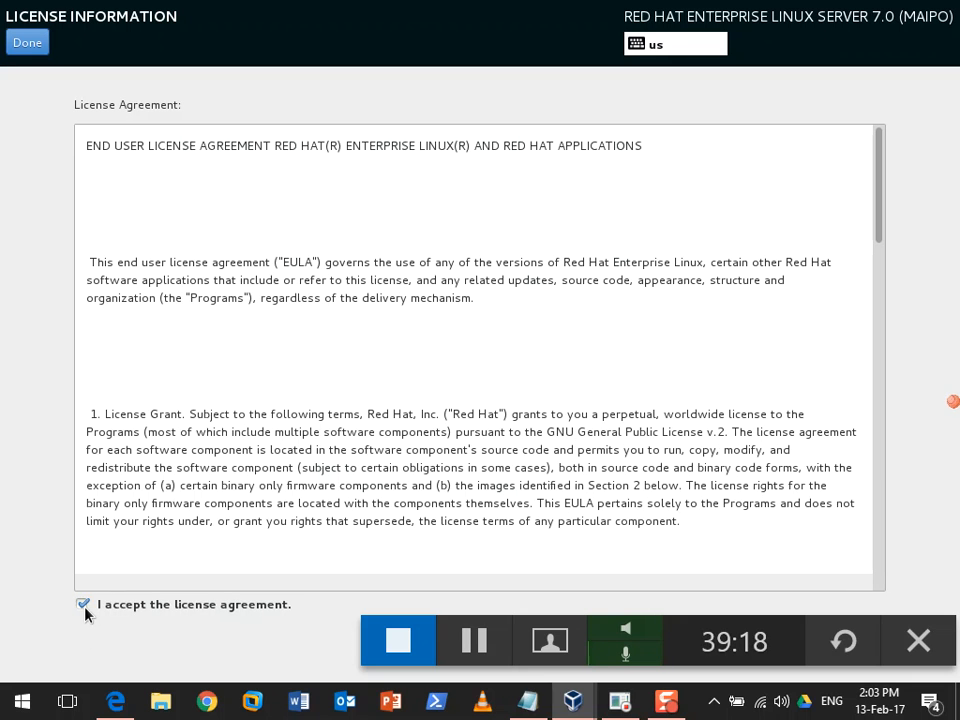
left_click(38, 45)
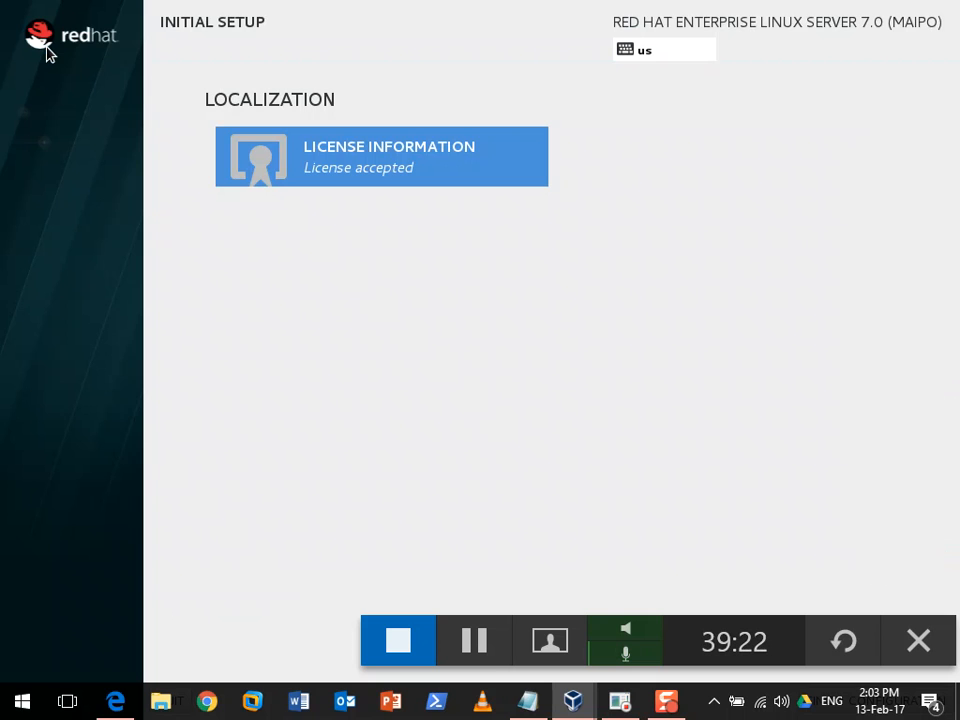
key("Return")
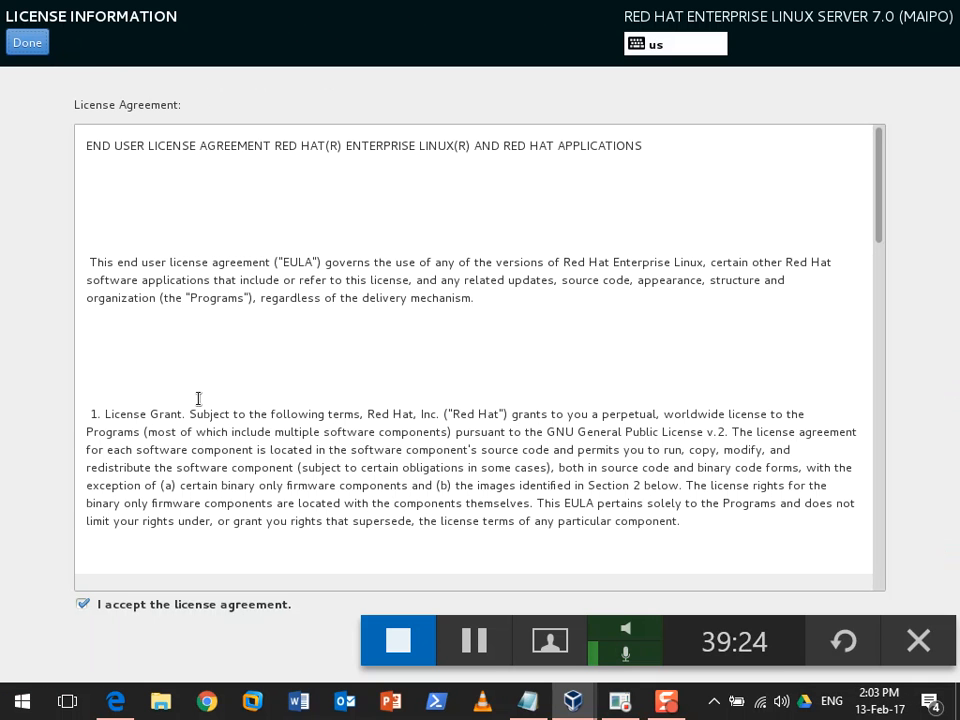
left_click(14, 48)
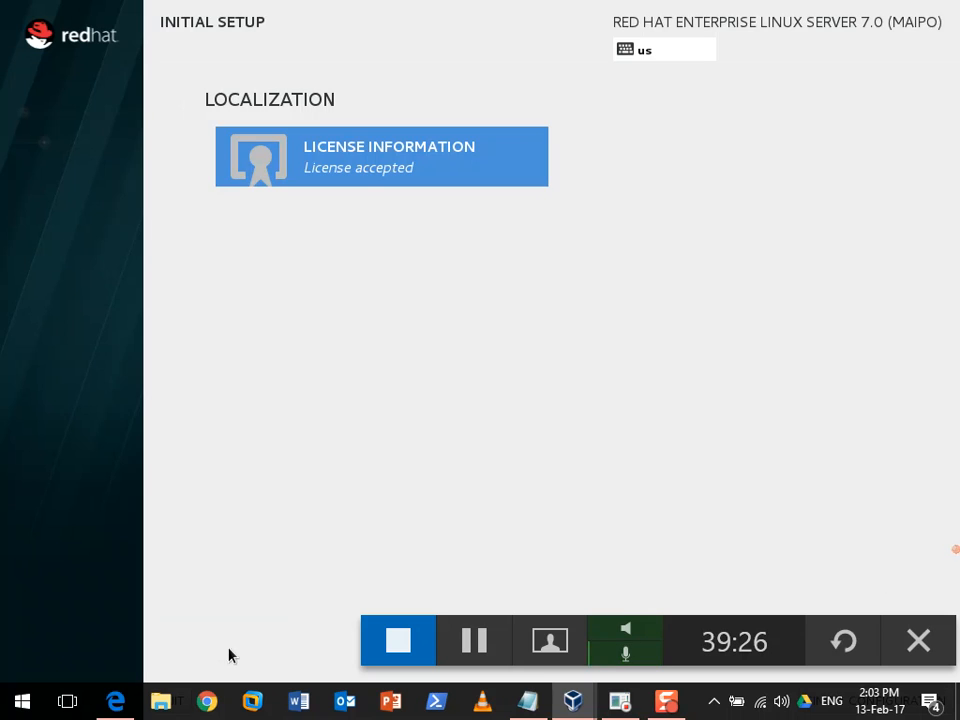
key("Tab")
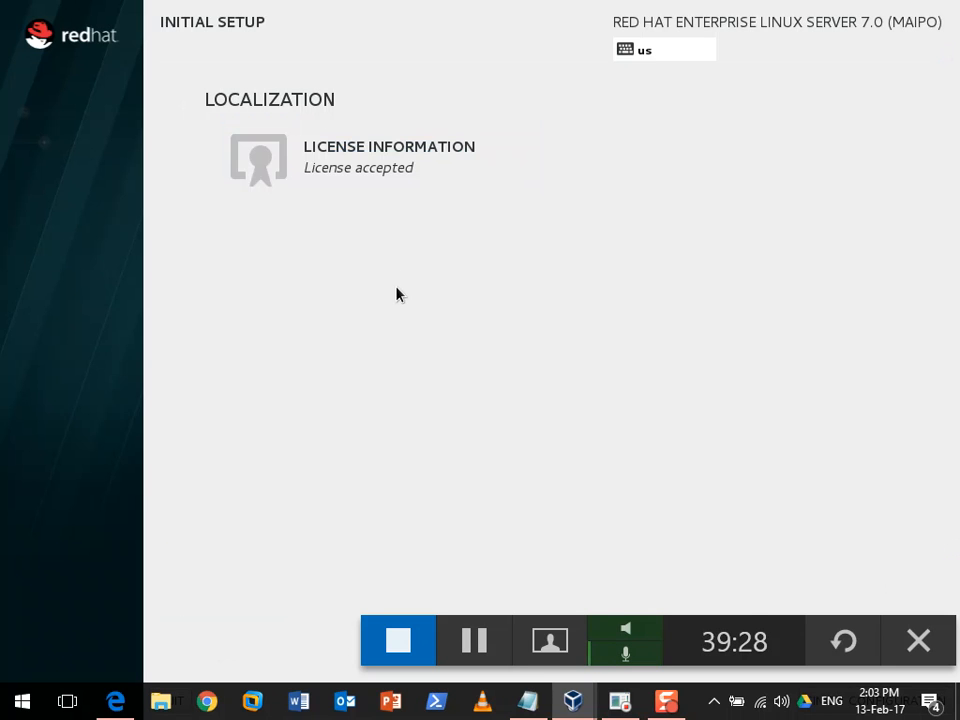
Answer No to quitting Initial Setup and return focus to the guest screen
key("Return")
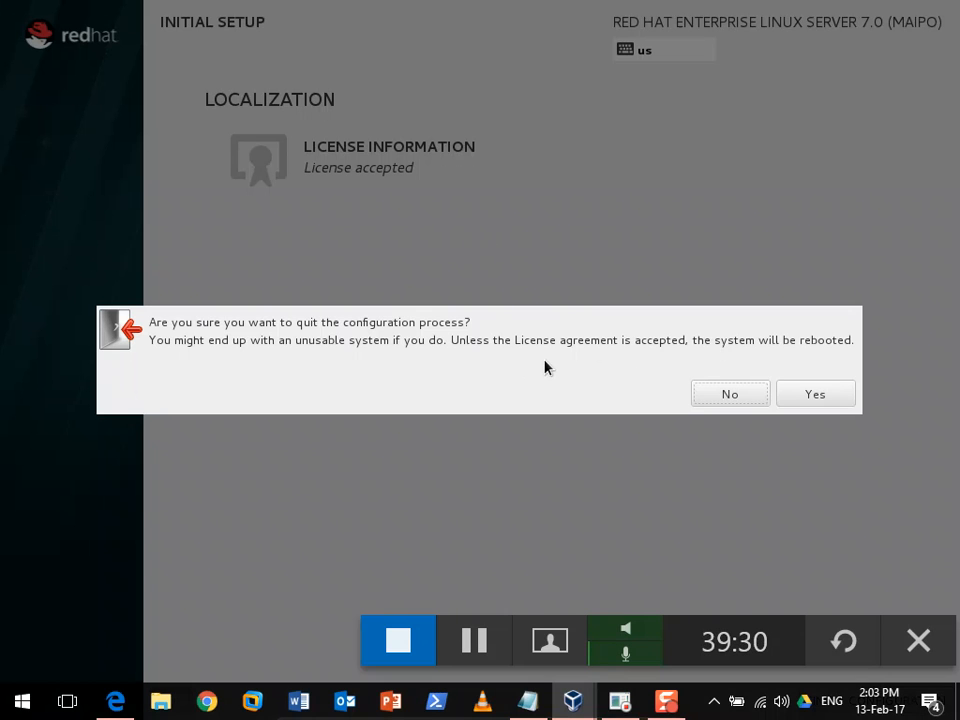
left_click(724, 389)
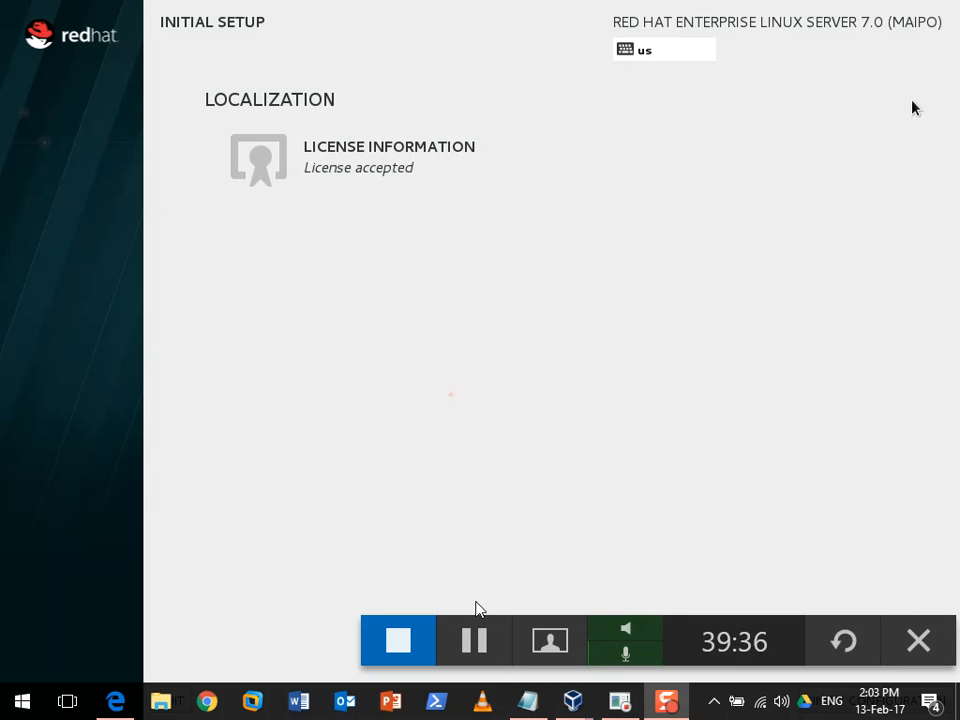
left_click(557, 489)
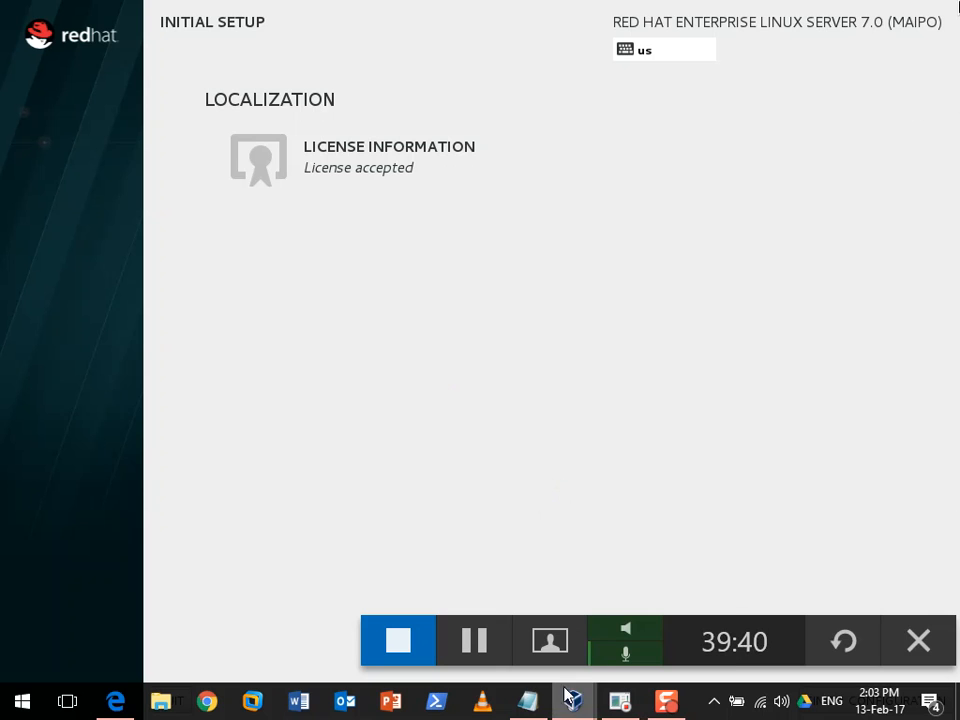
left_click(643, 259)
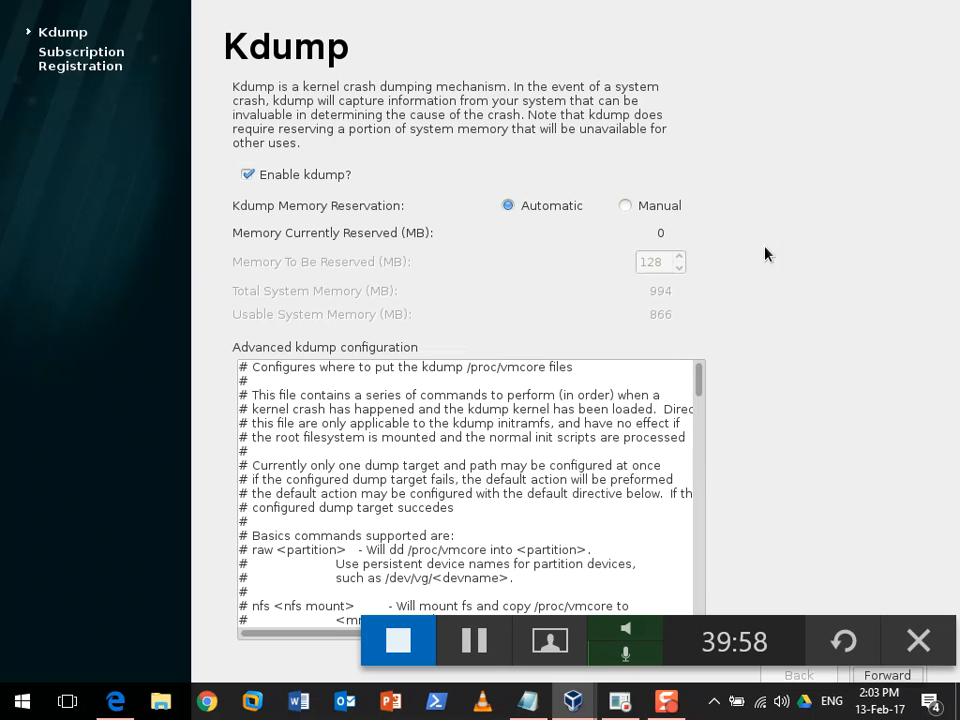
Keep kdump enabled with automatic memory reservation and go Forward to Subscription Management Registration
key("Tab")
key("Tab")
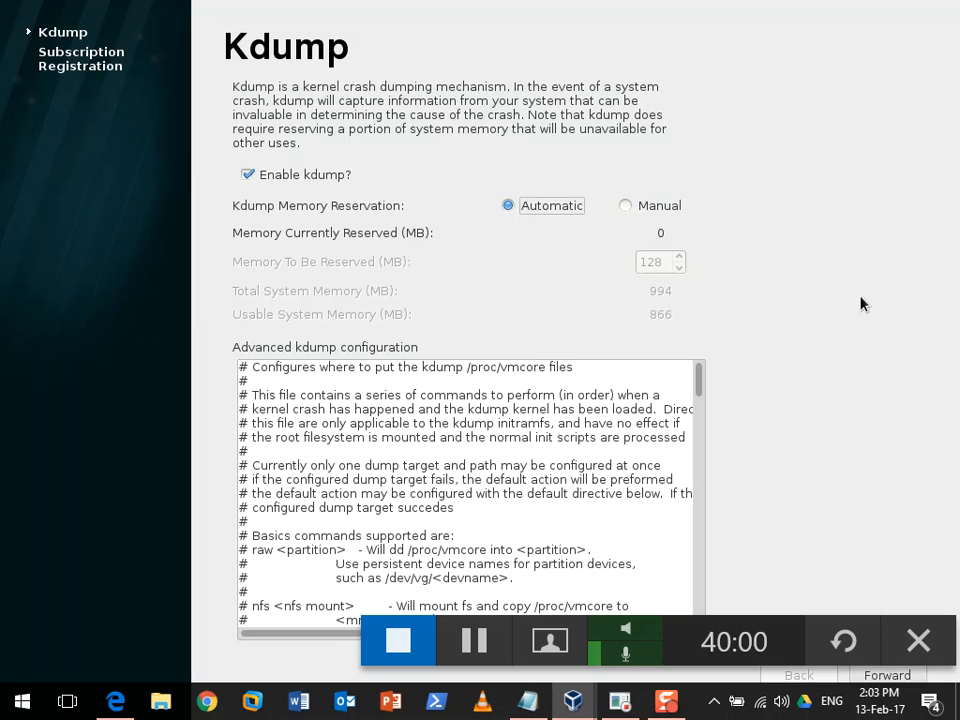
key("Tab")
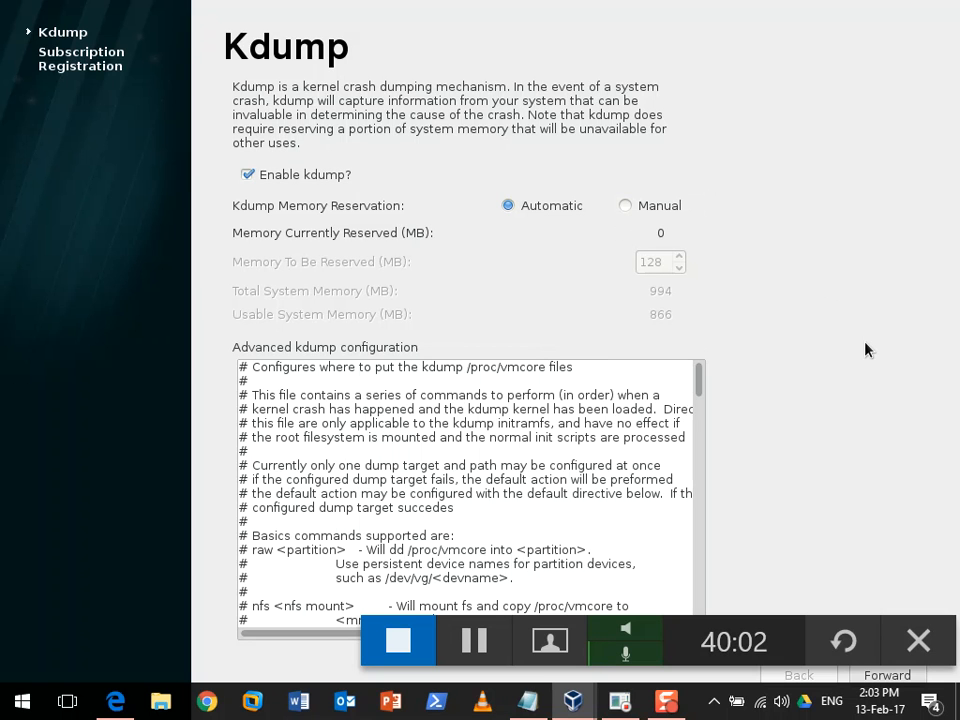
key("Return")
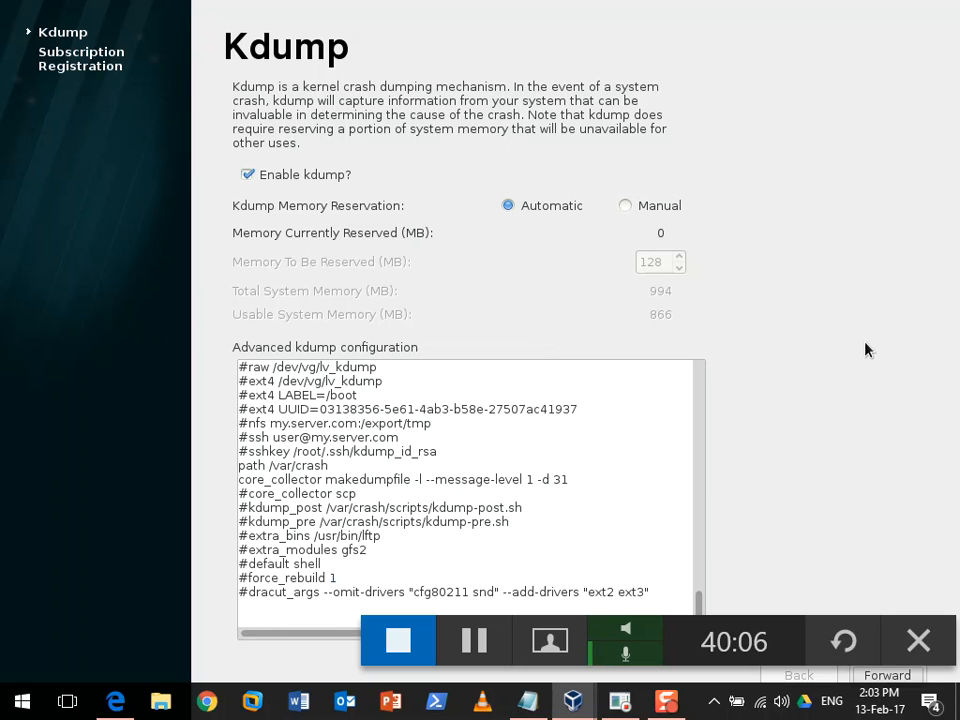
left_click(887, 675)
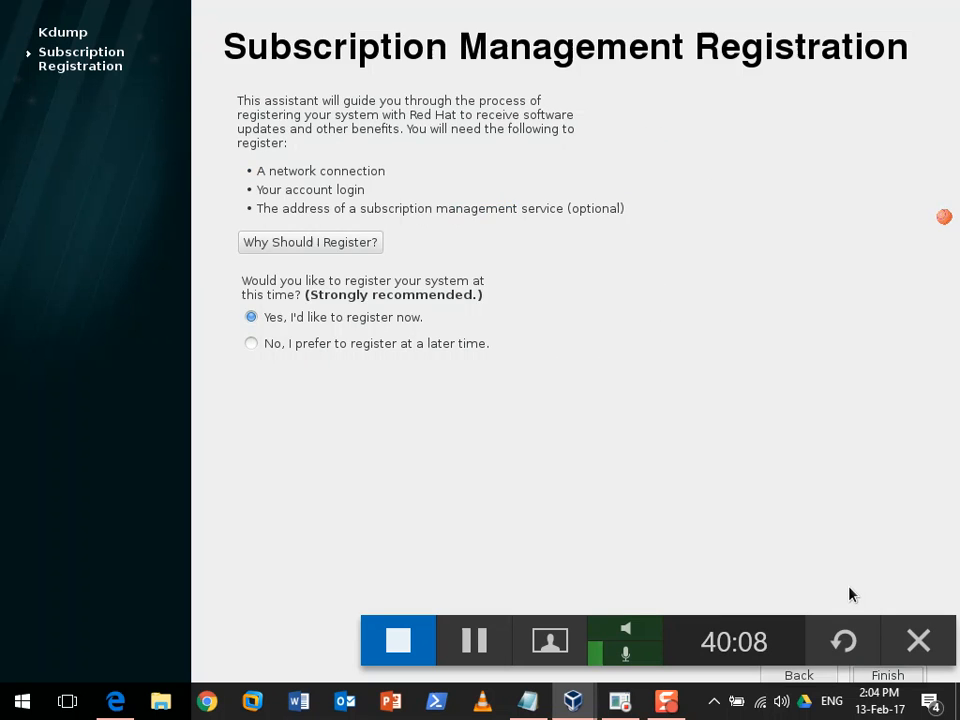